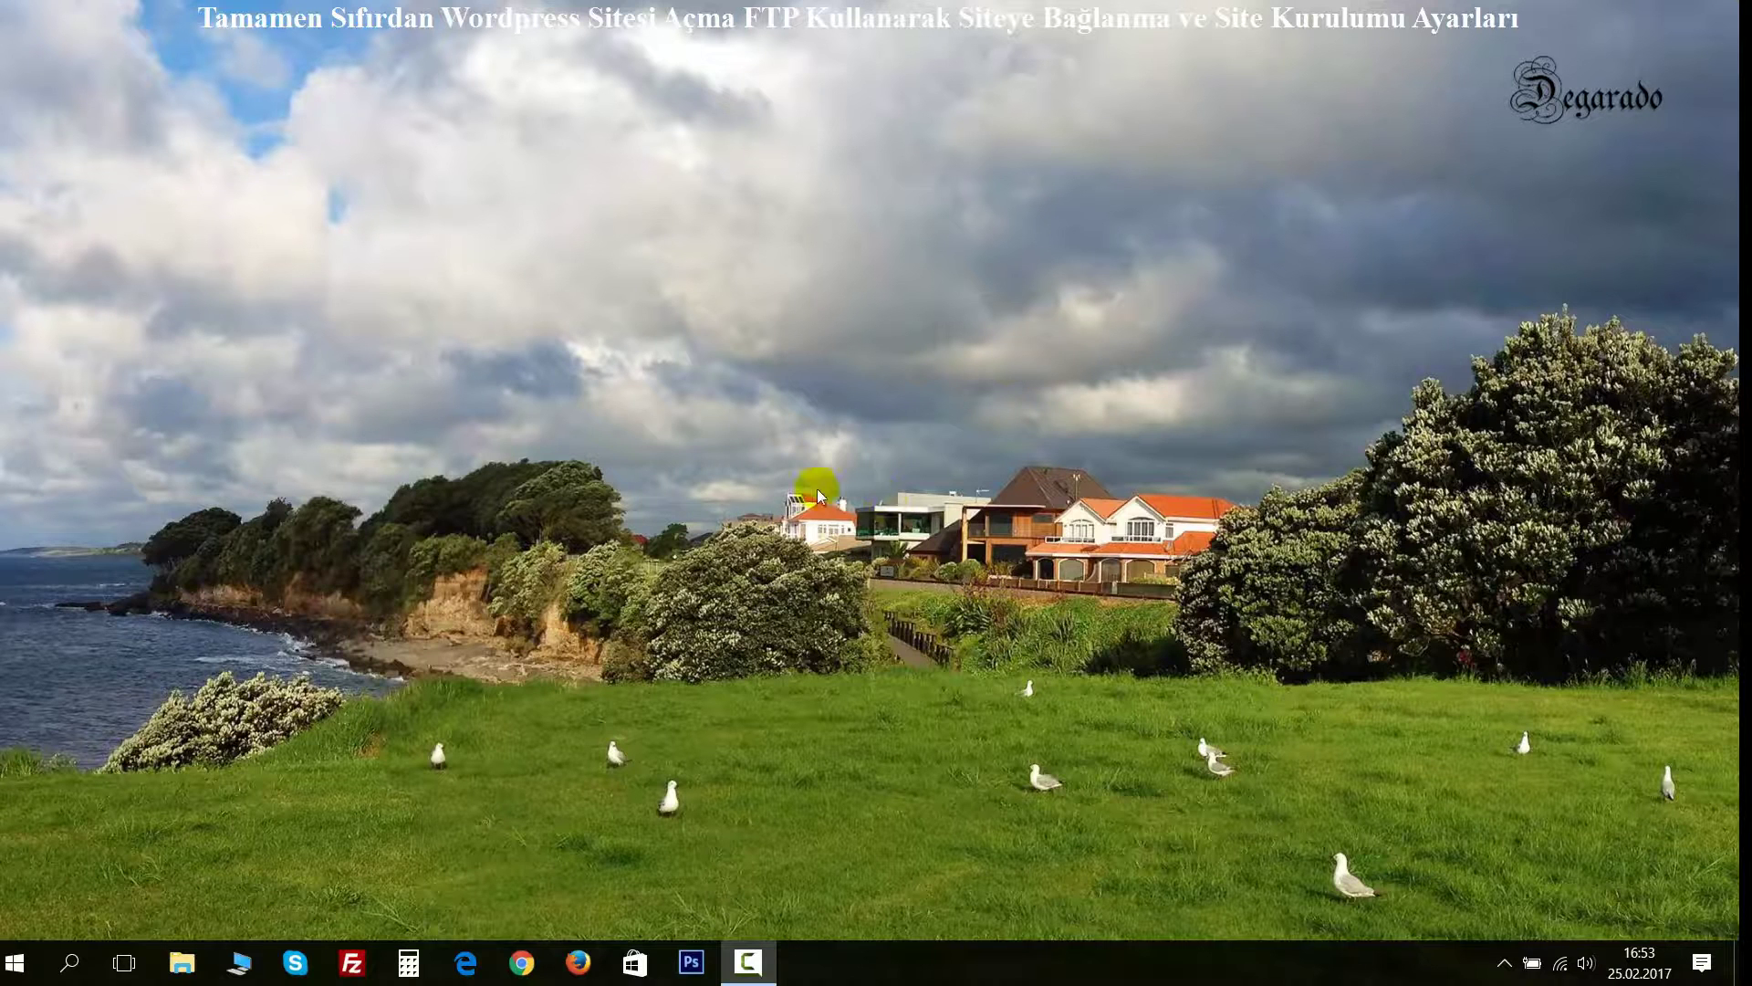
Launch Firefox from the taskbar.
{"action": "left_click", "coordinate": [578, 963]}
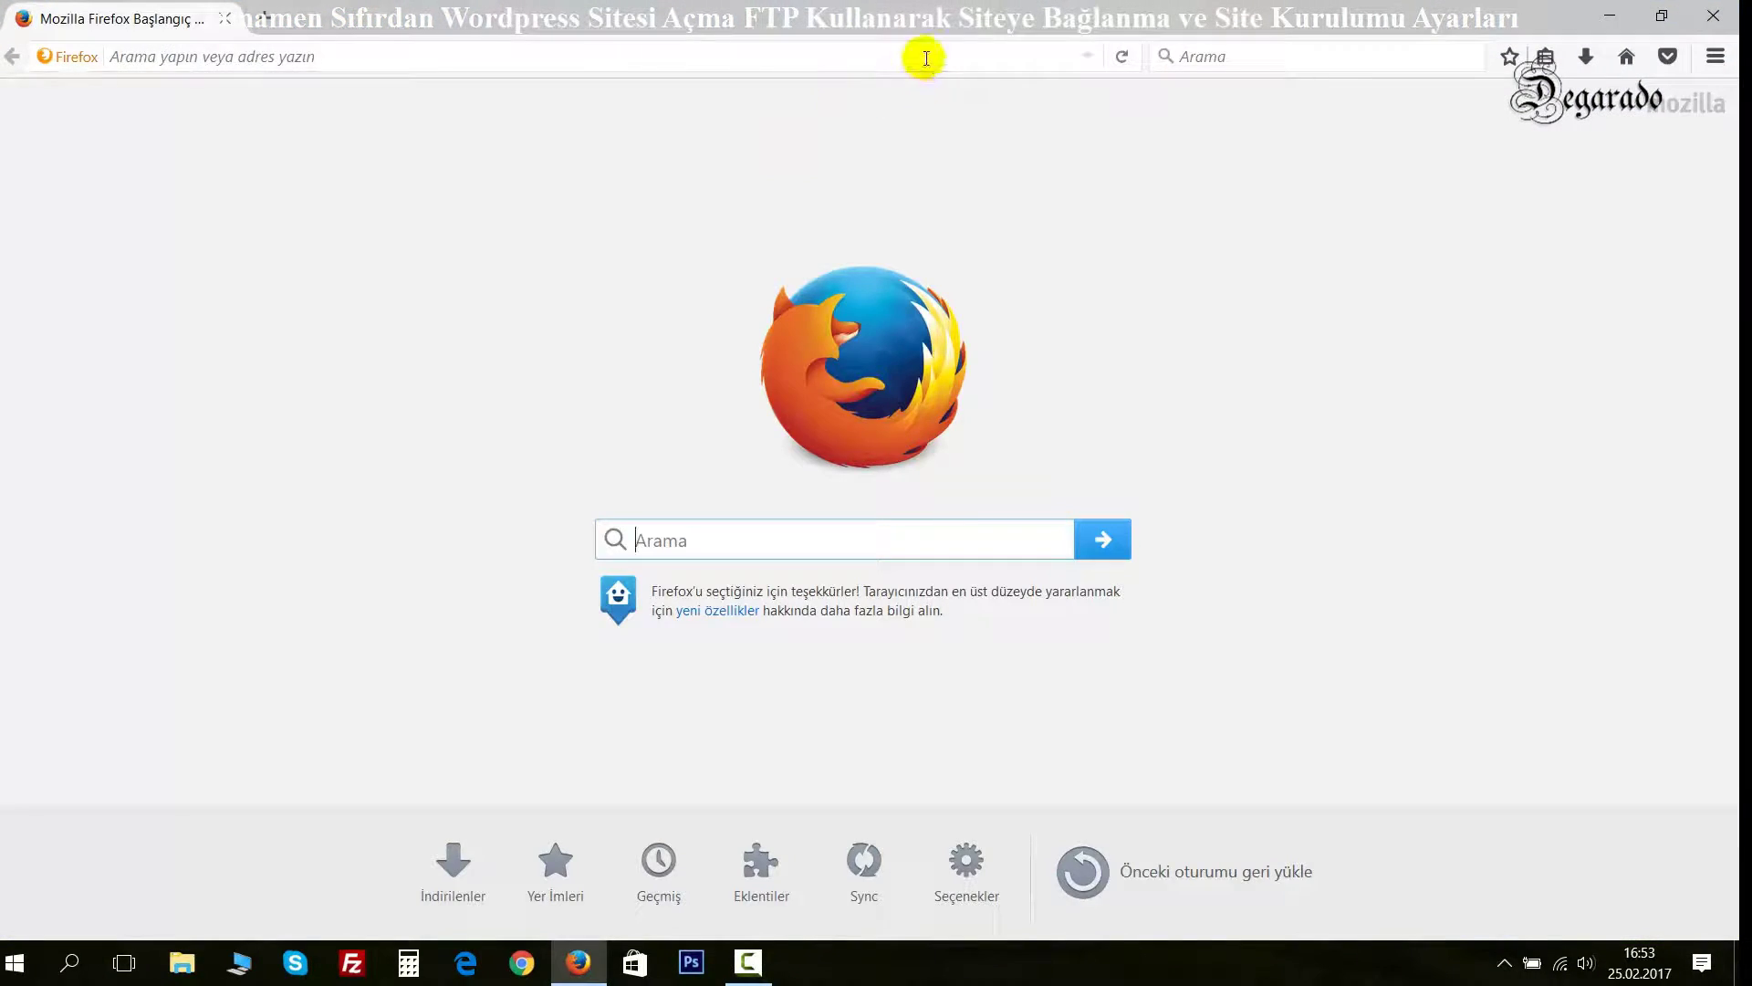
Load wpbilgileri.com to show its Index of / listing.
{"action": "left_click", "coordinate": [927, 57]}
{"action": "type", "text": "wpbilgileri.com/"}
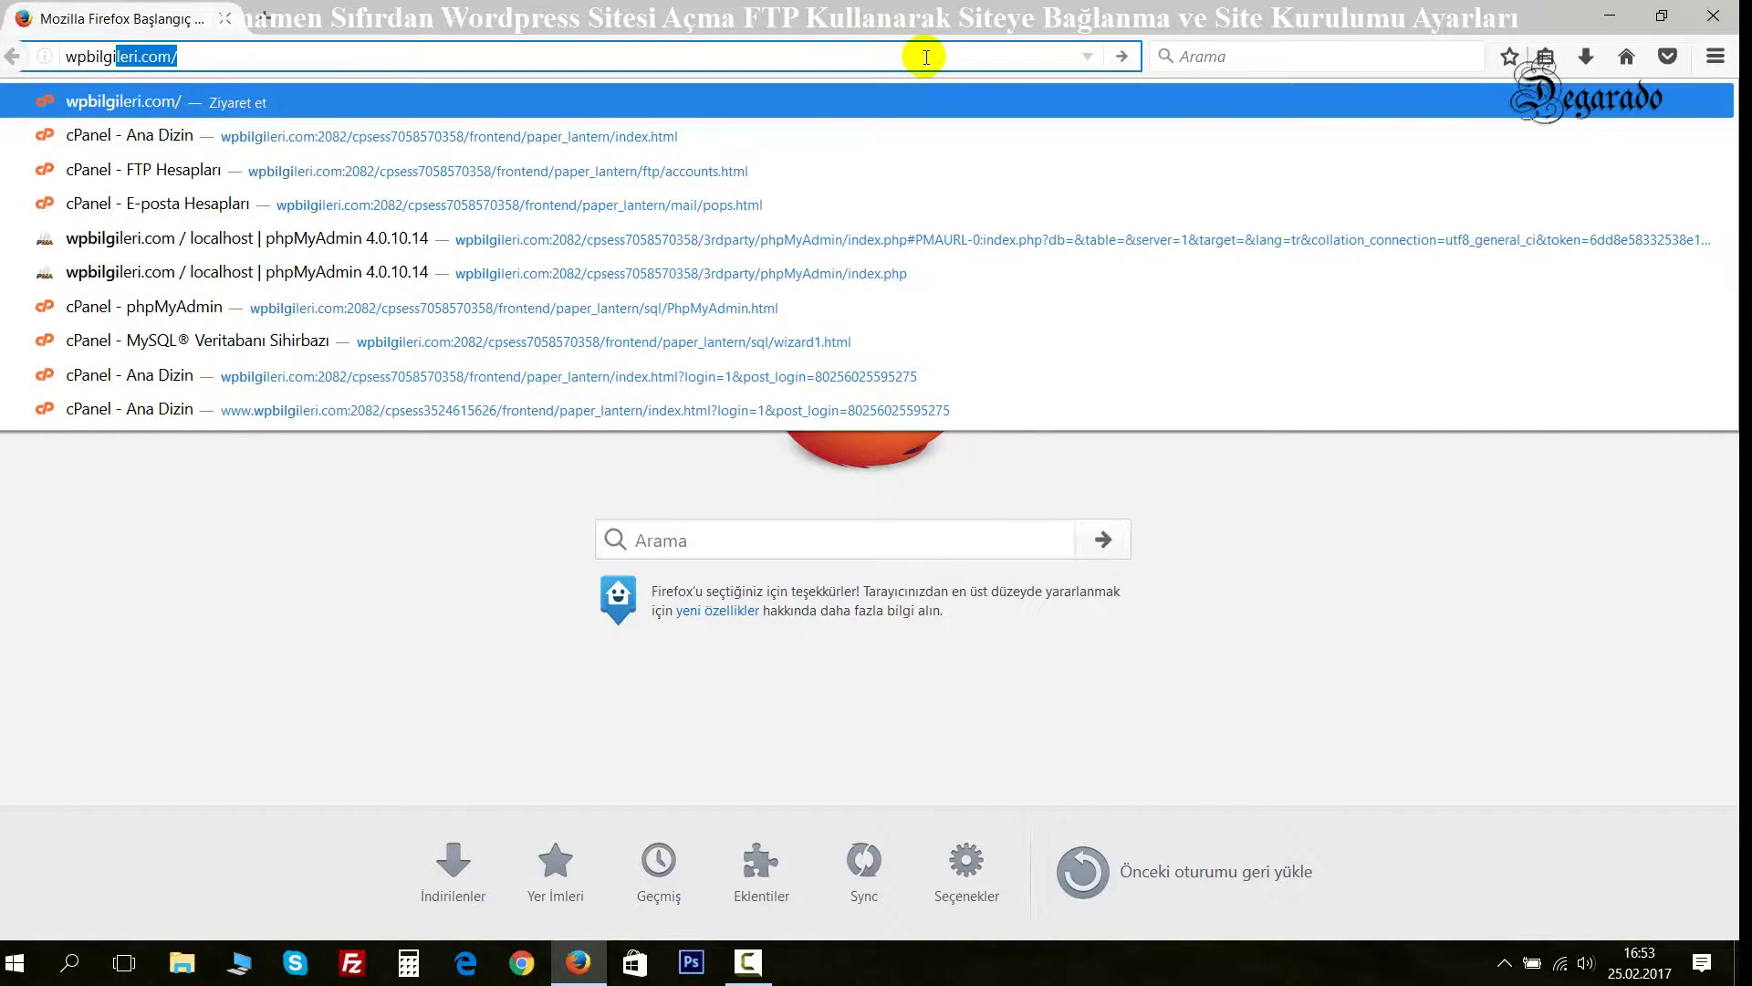
{"action": "key", "text": "Return"}
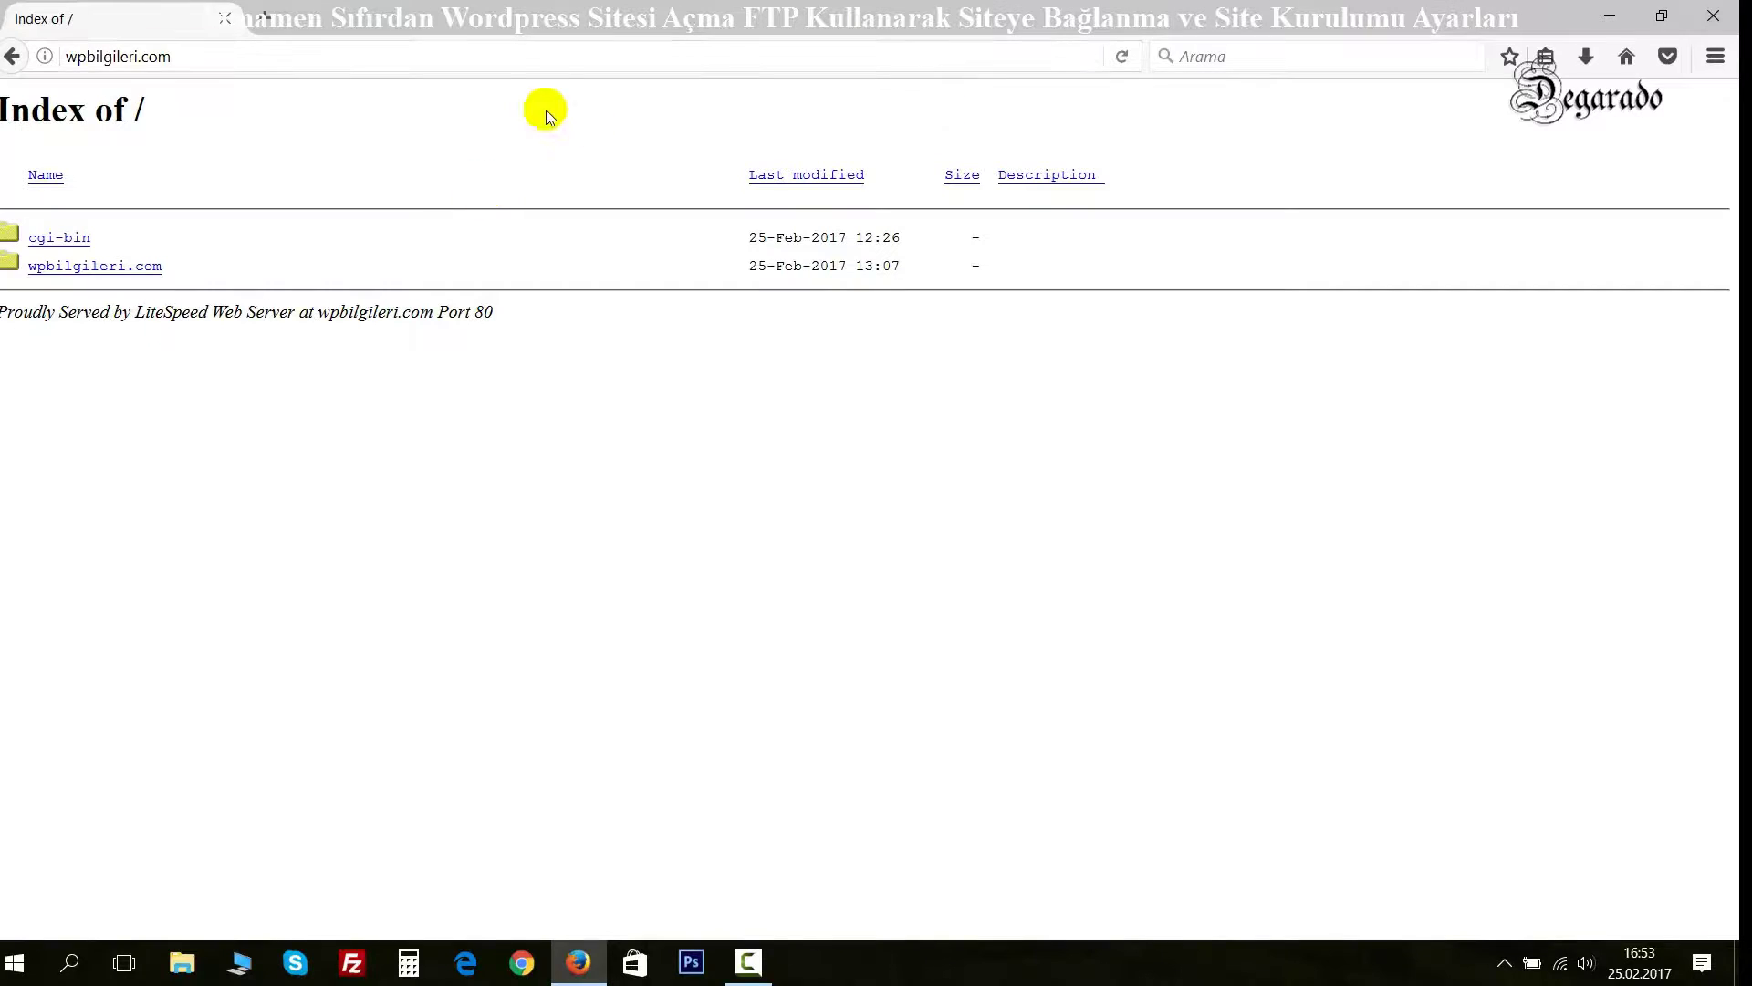
Append port :2082 to the wpbilgileri.com address to reach the cPanel login.
{"action": "left_click", "coordinate": [264, 17]}
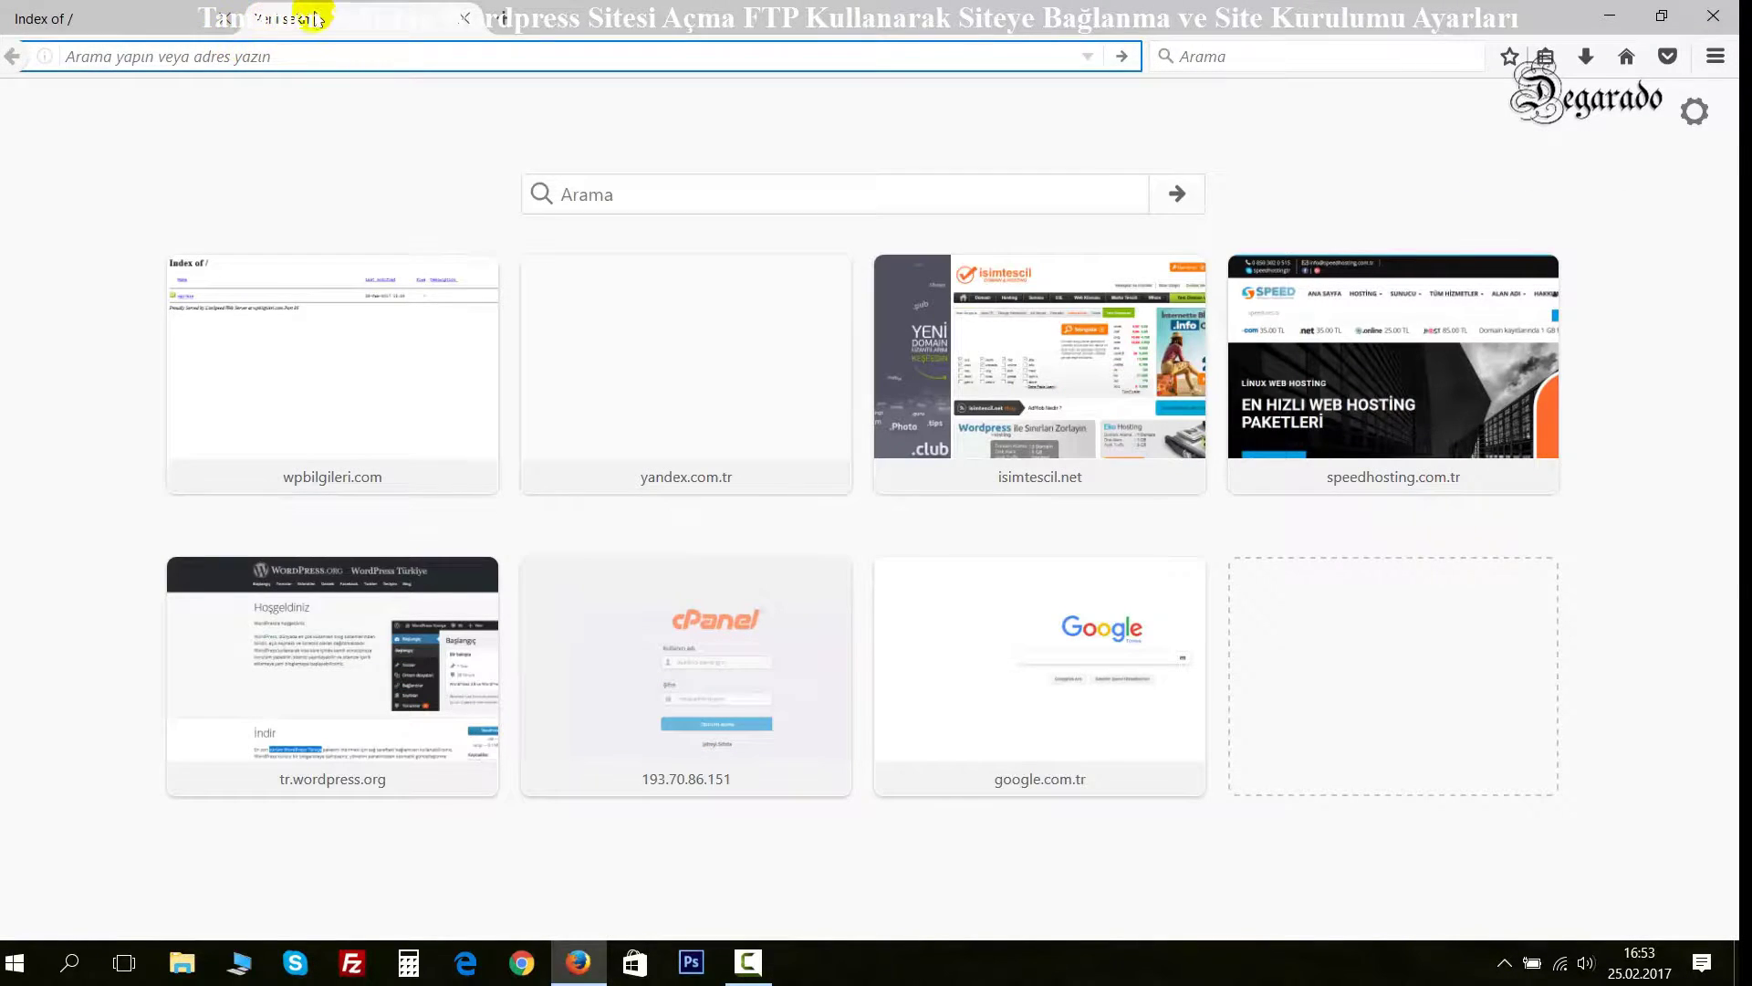
{"action": "middle_click", "coordinate": [314, 14]}
{"action": "left_click", "coordinate": [230, 60]}
{"action": "left_click", "coordinate": [297, 59]}
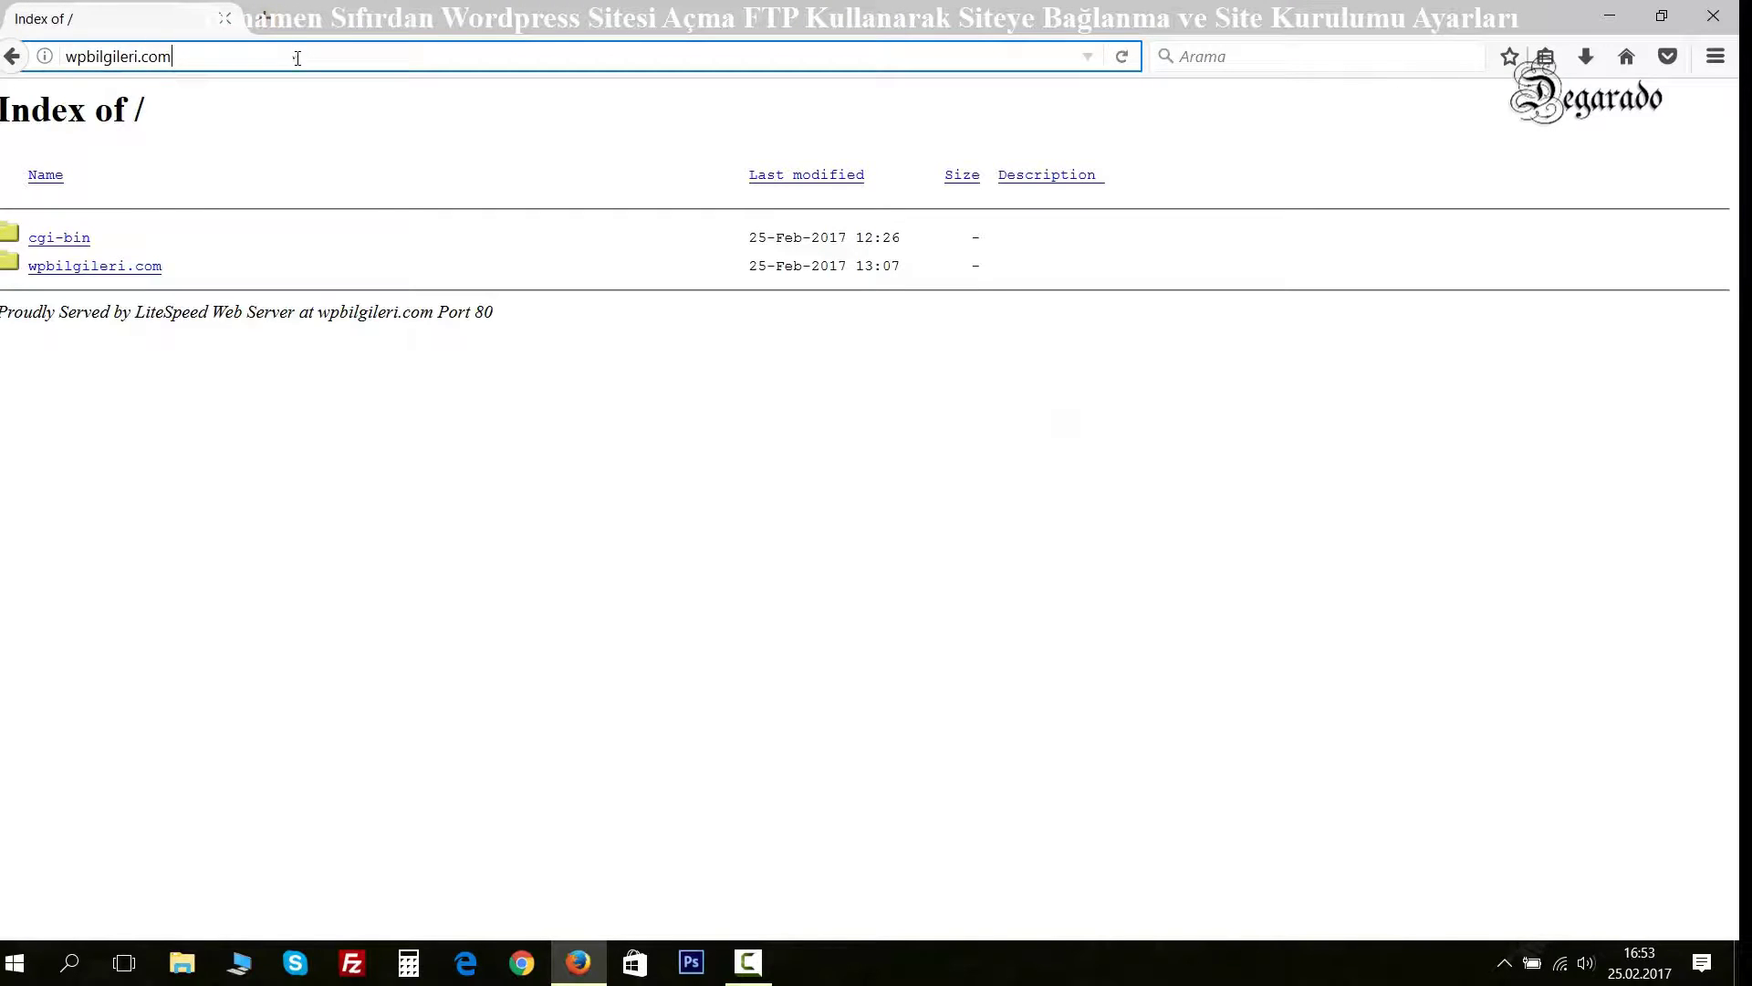
{"action": "type", "text": ":"}
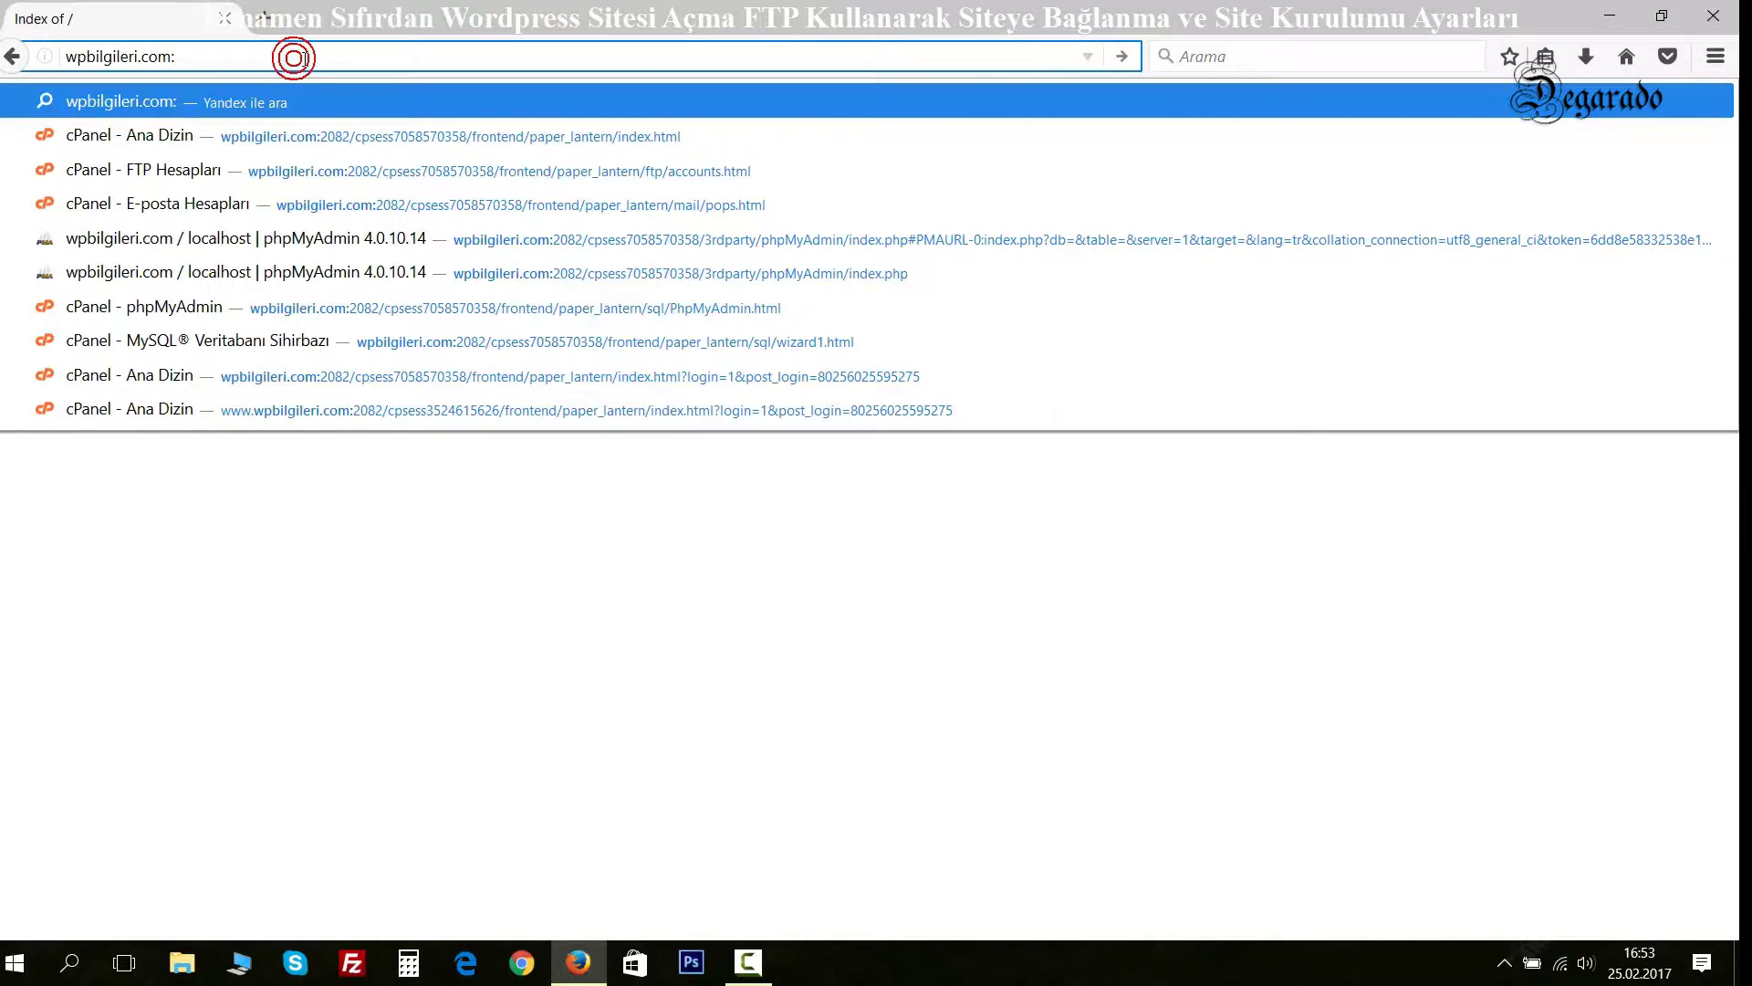
{"action": "type", "text": "208"}
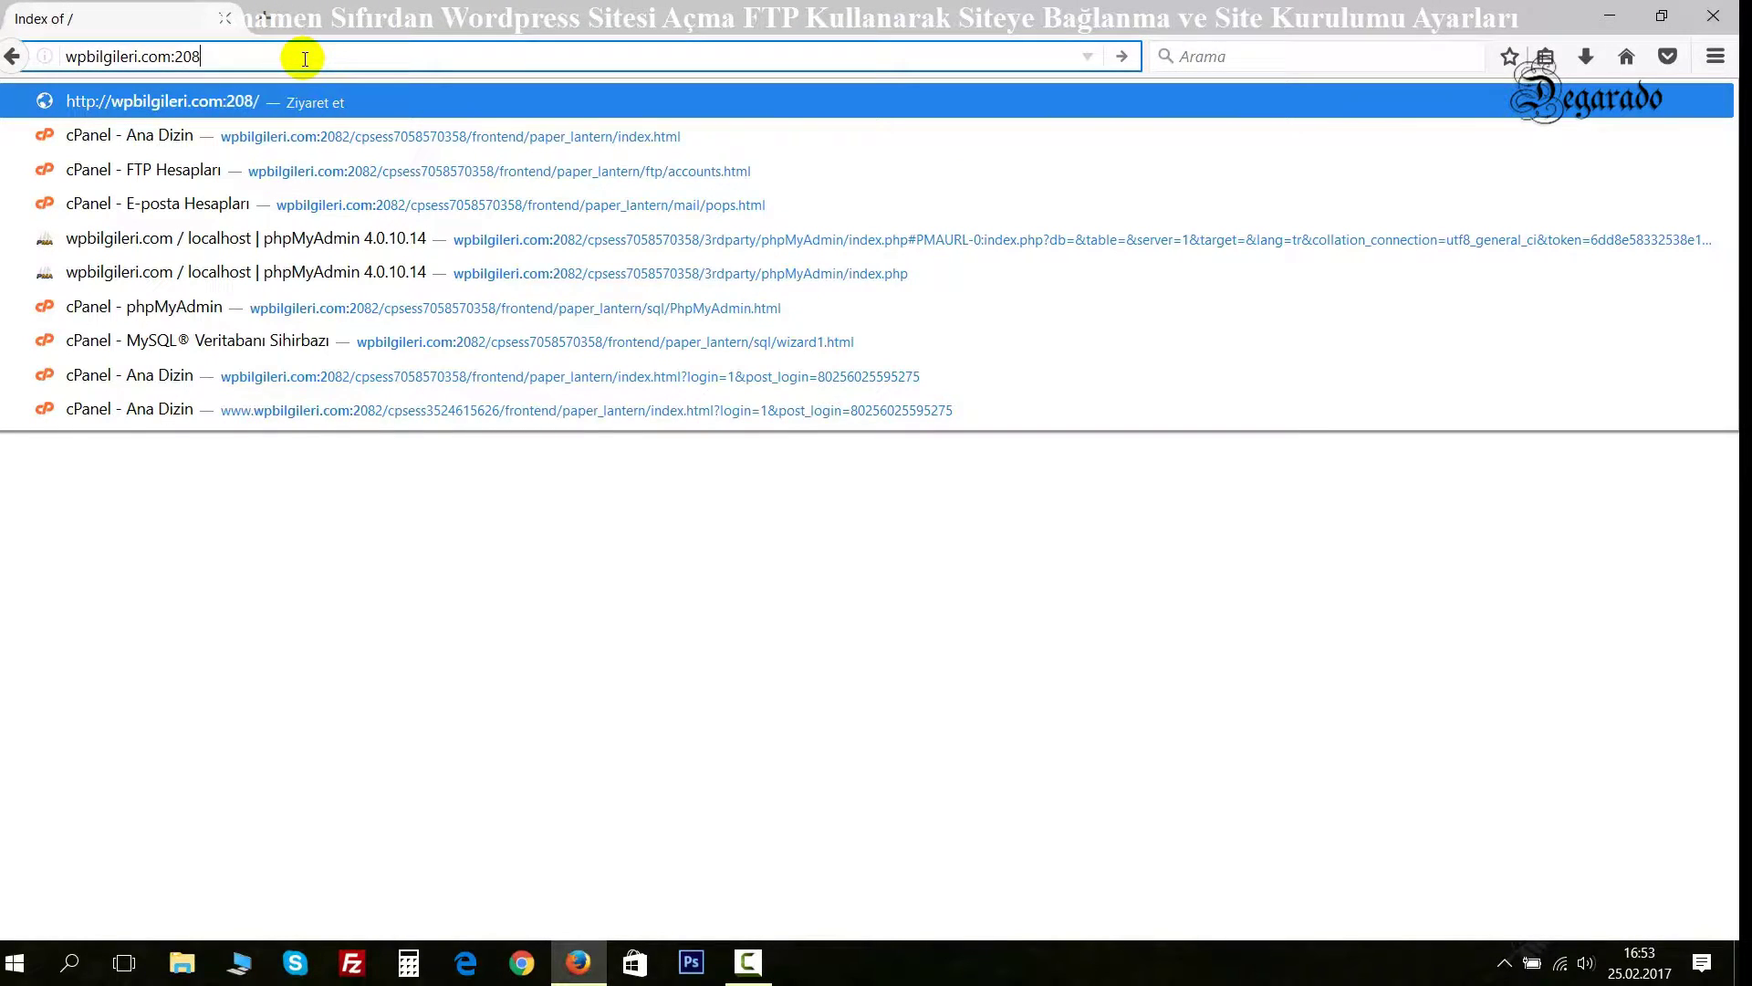
{"action": "type", "text": "2"}
{"action": "key", "text": "Return"}
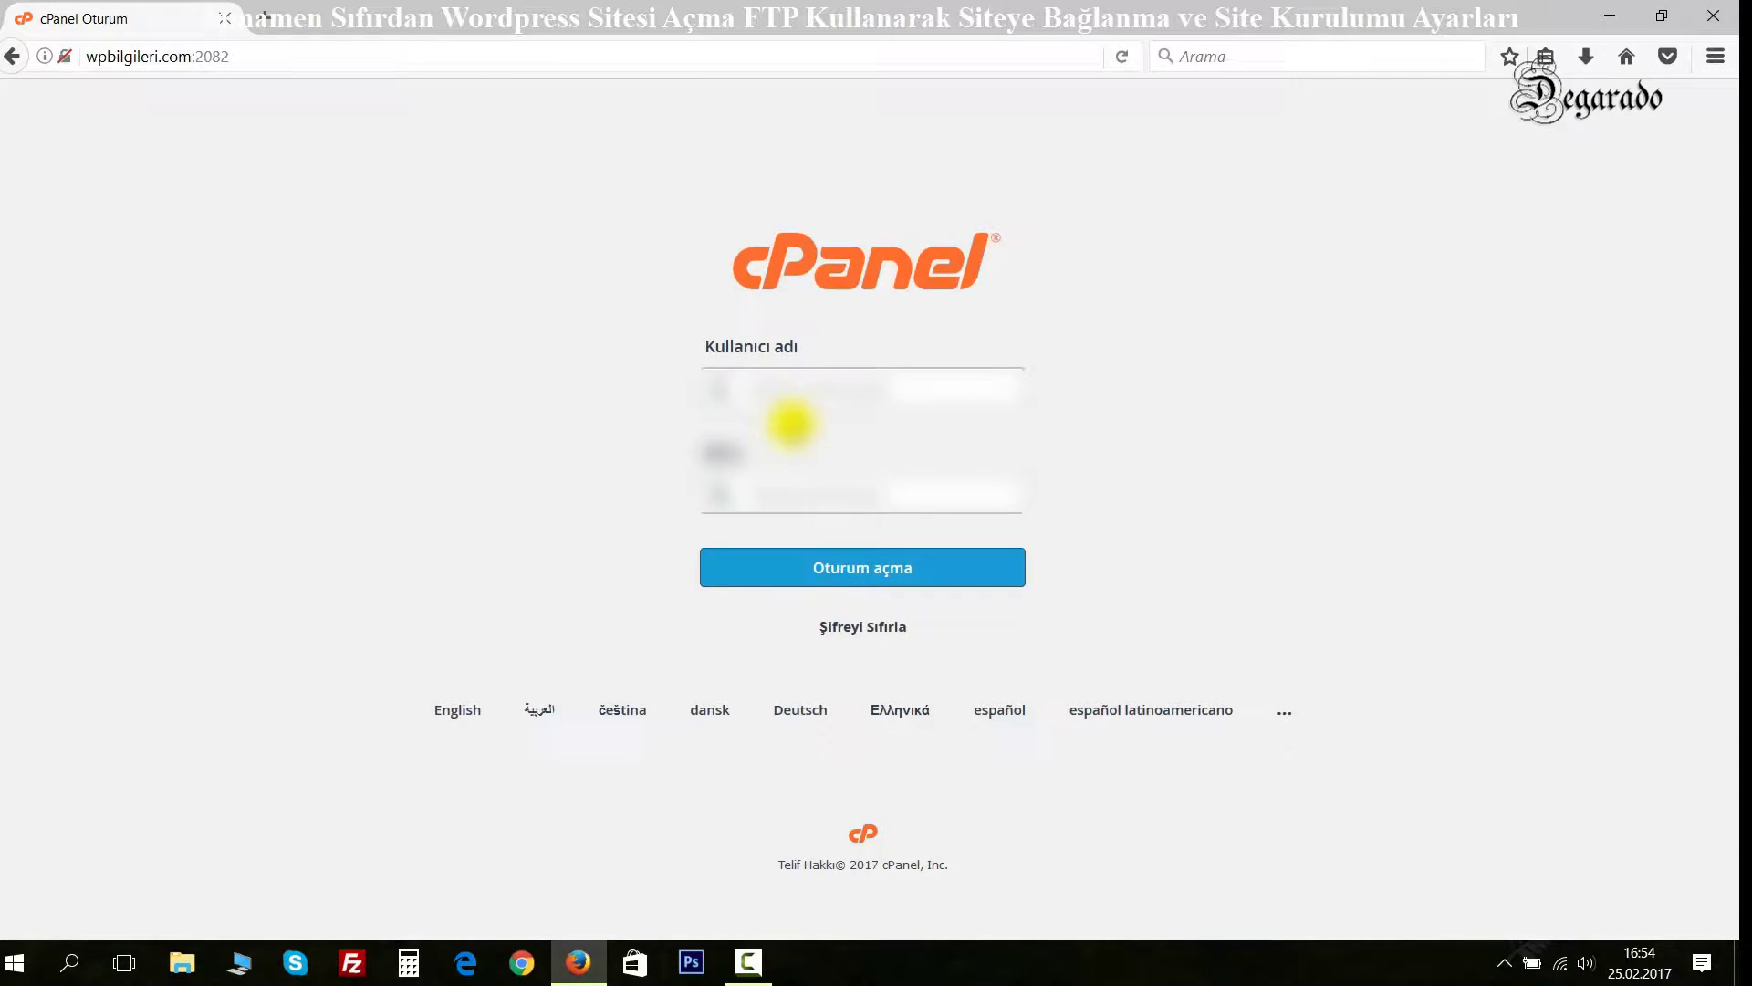
Log into cPanel with the saved credentials and look over the home page's tool groups.
{"action": "left_click", "coordinate": [790, 423]}
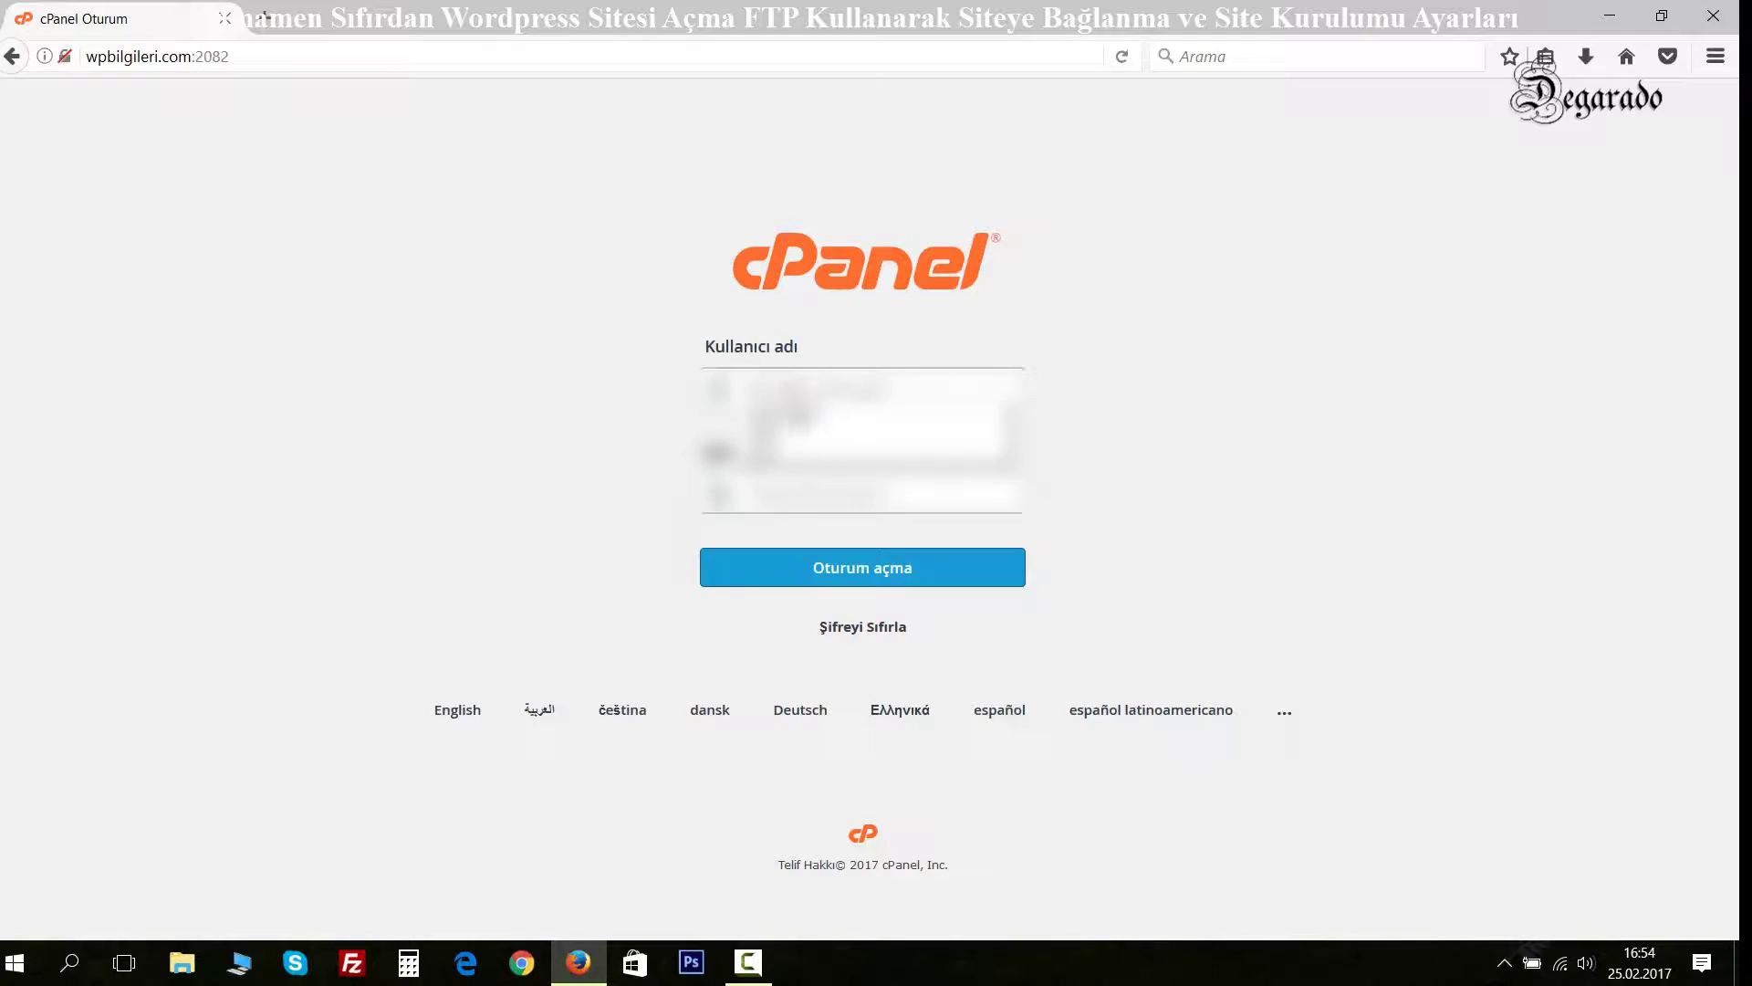
{"action": "left_click", "coordinate": [793, 415]}
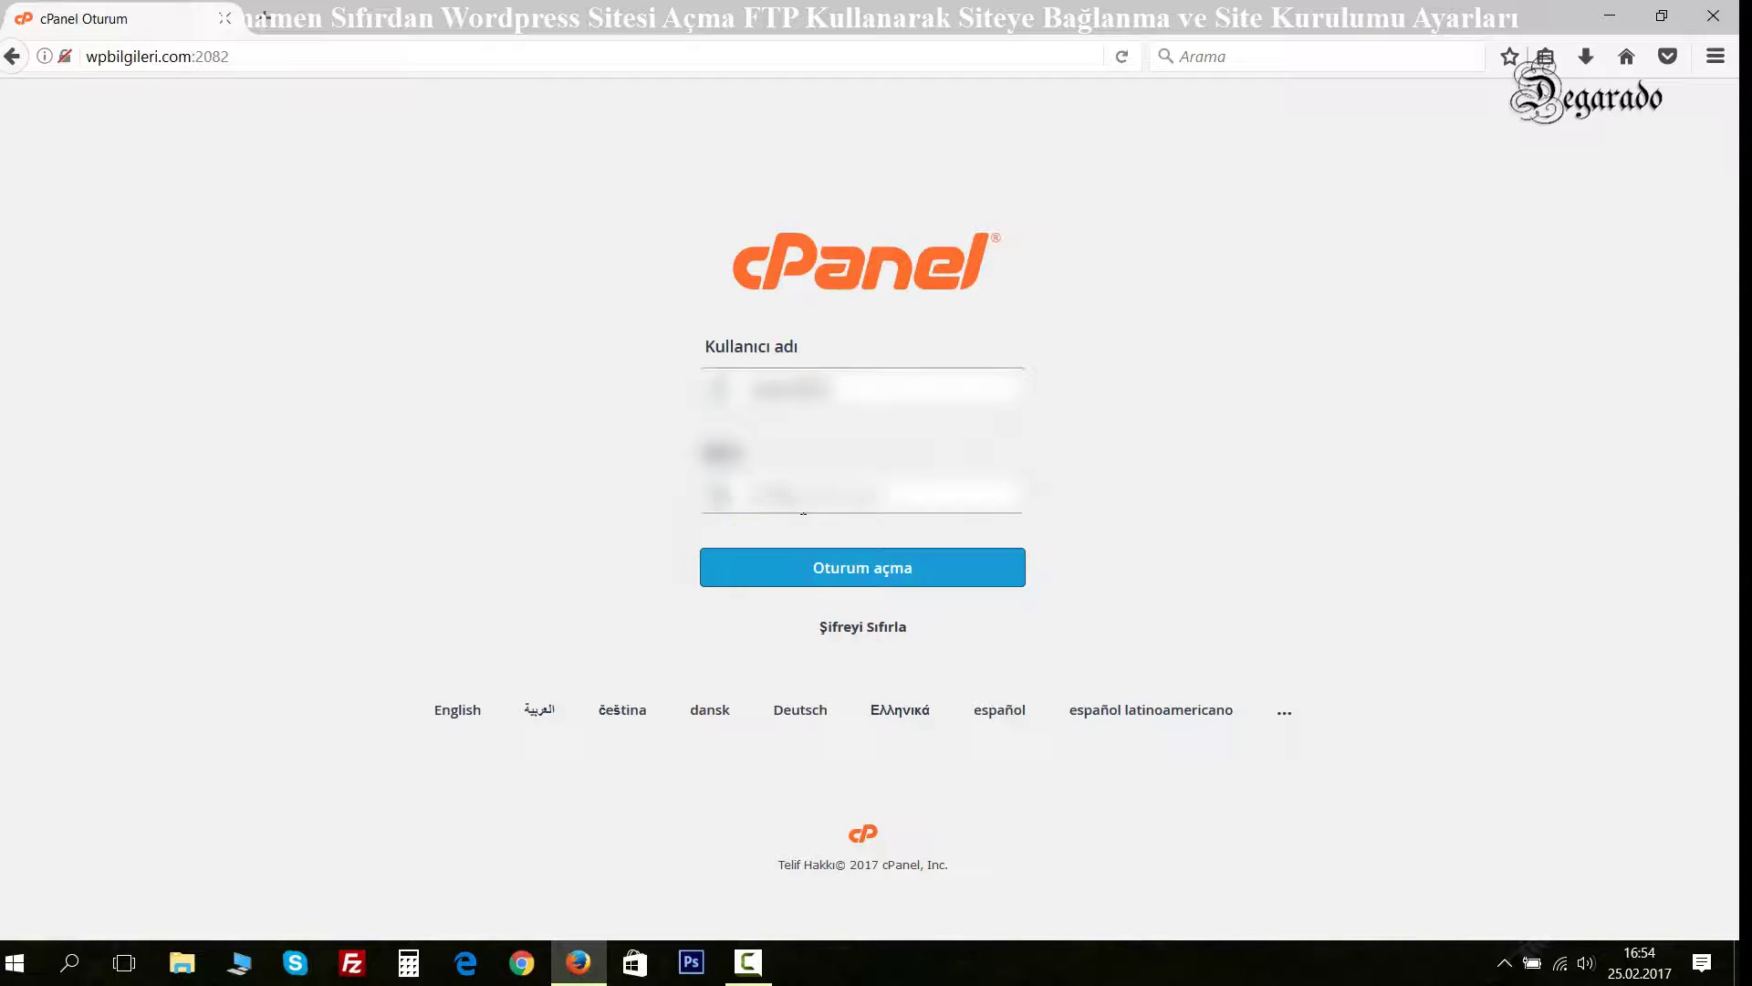
{"action": "left_click", "coordinate": [803, 507]}
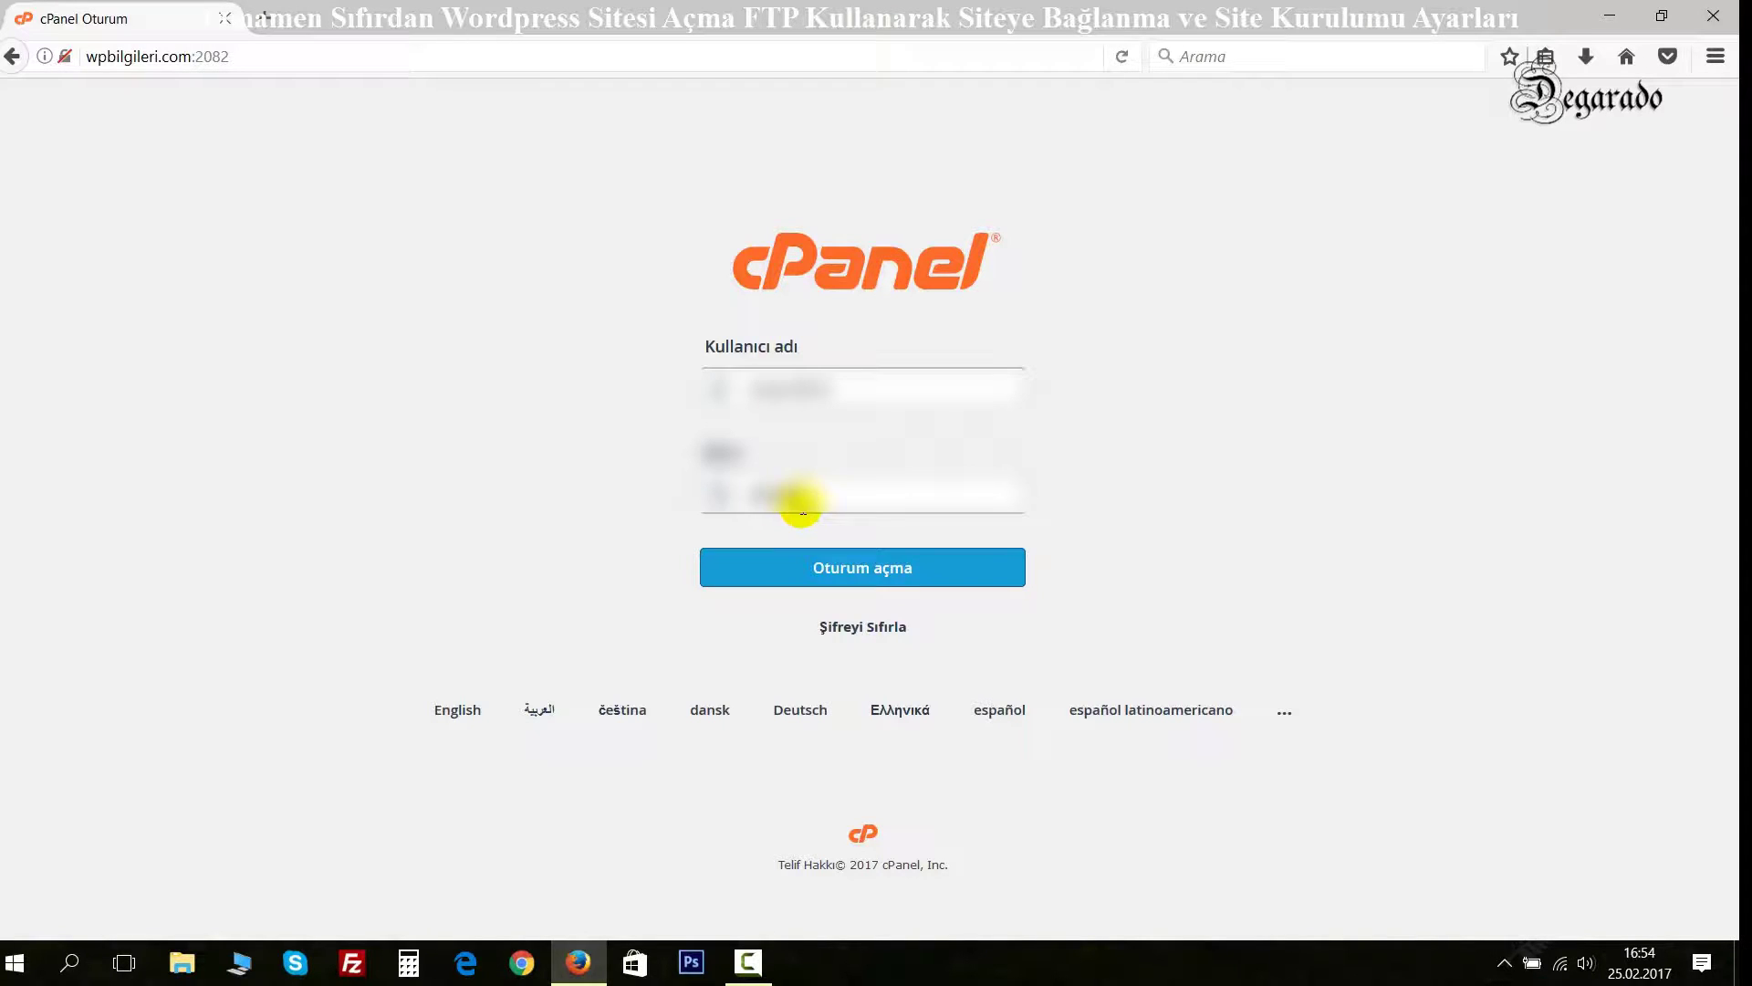
{"action": "key", "text": "Return"}
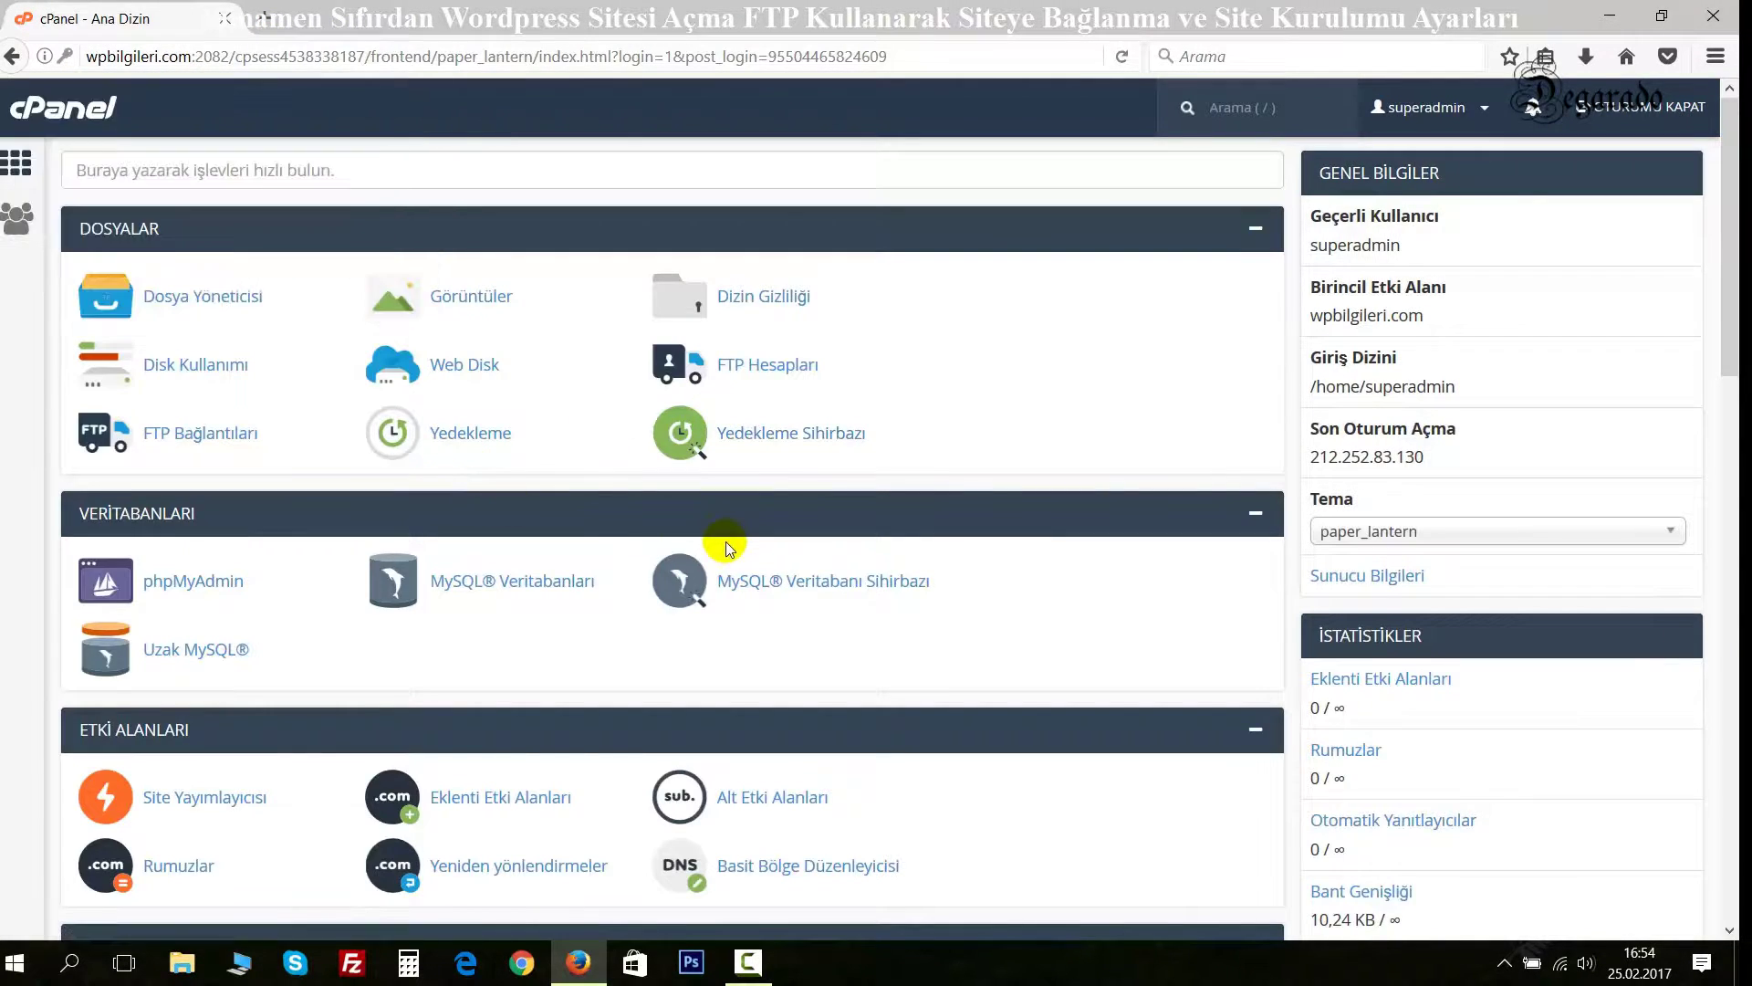
{"action": "scroll", "coordinate": [567, 528], "scroll_direction": "down", "scroll_amount": 5}
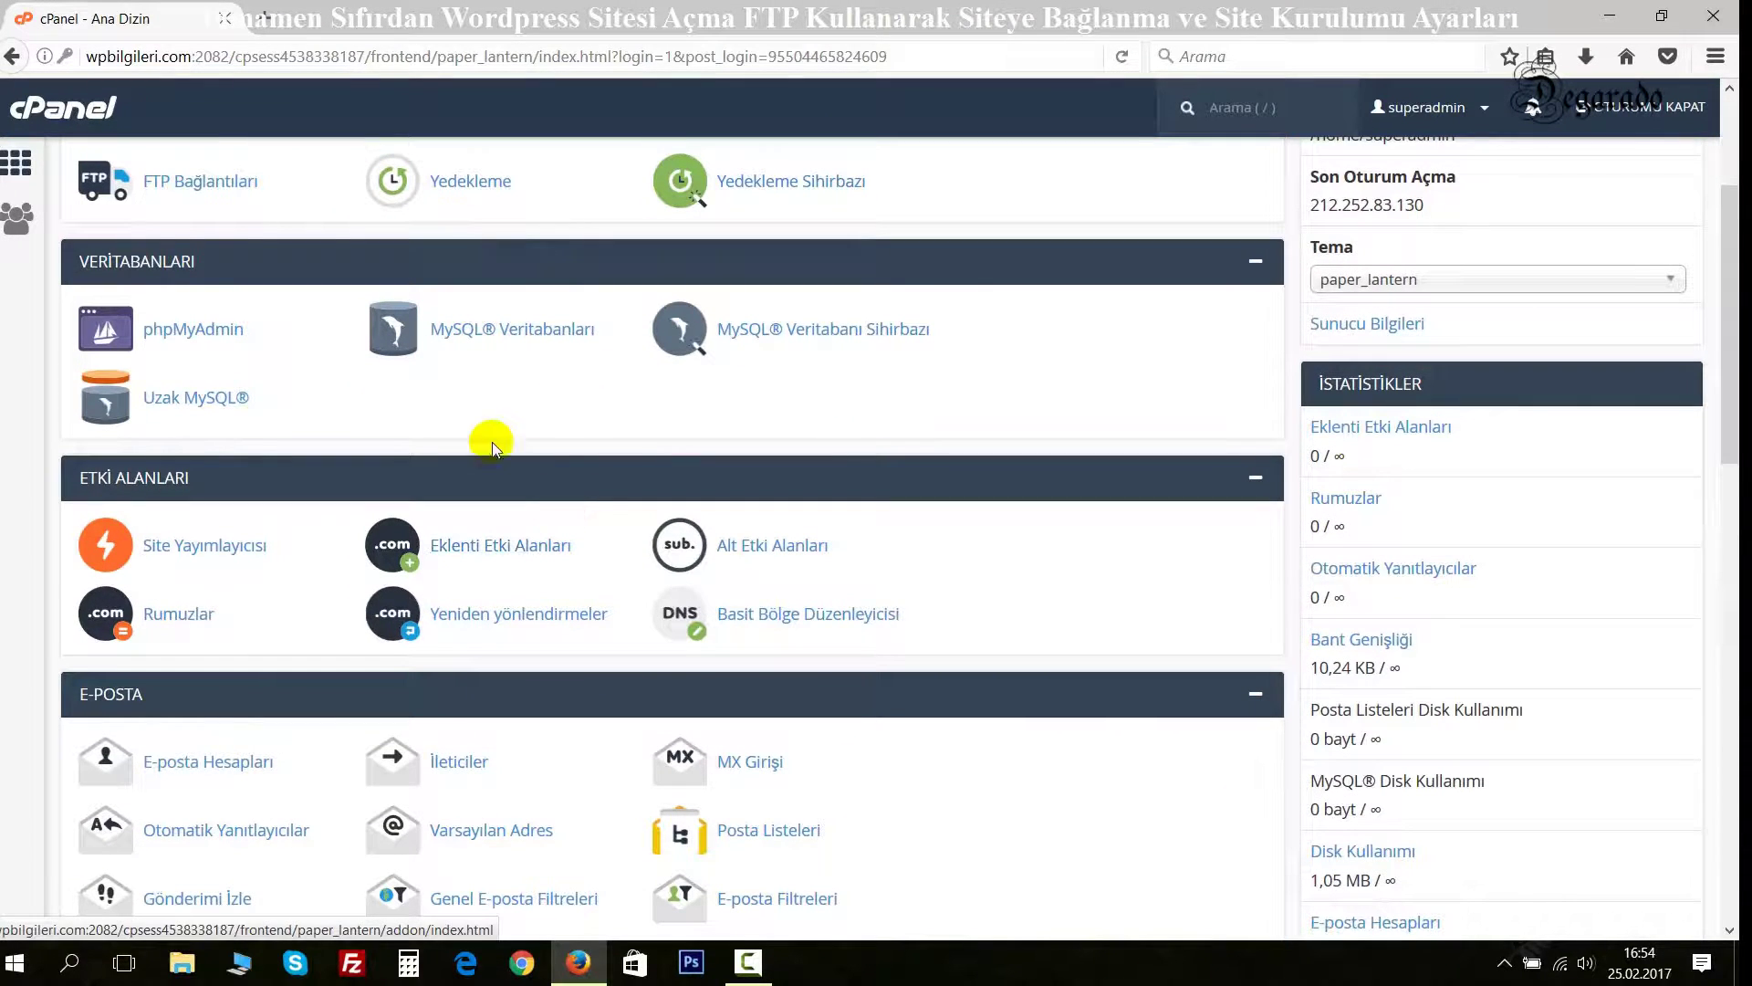
{"action": "scroll", "coordinate": [529, 448], "scroll_direction": "down", "scroll_amount": 7}
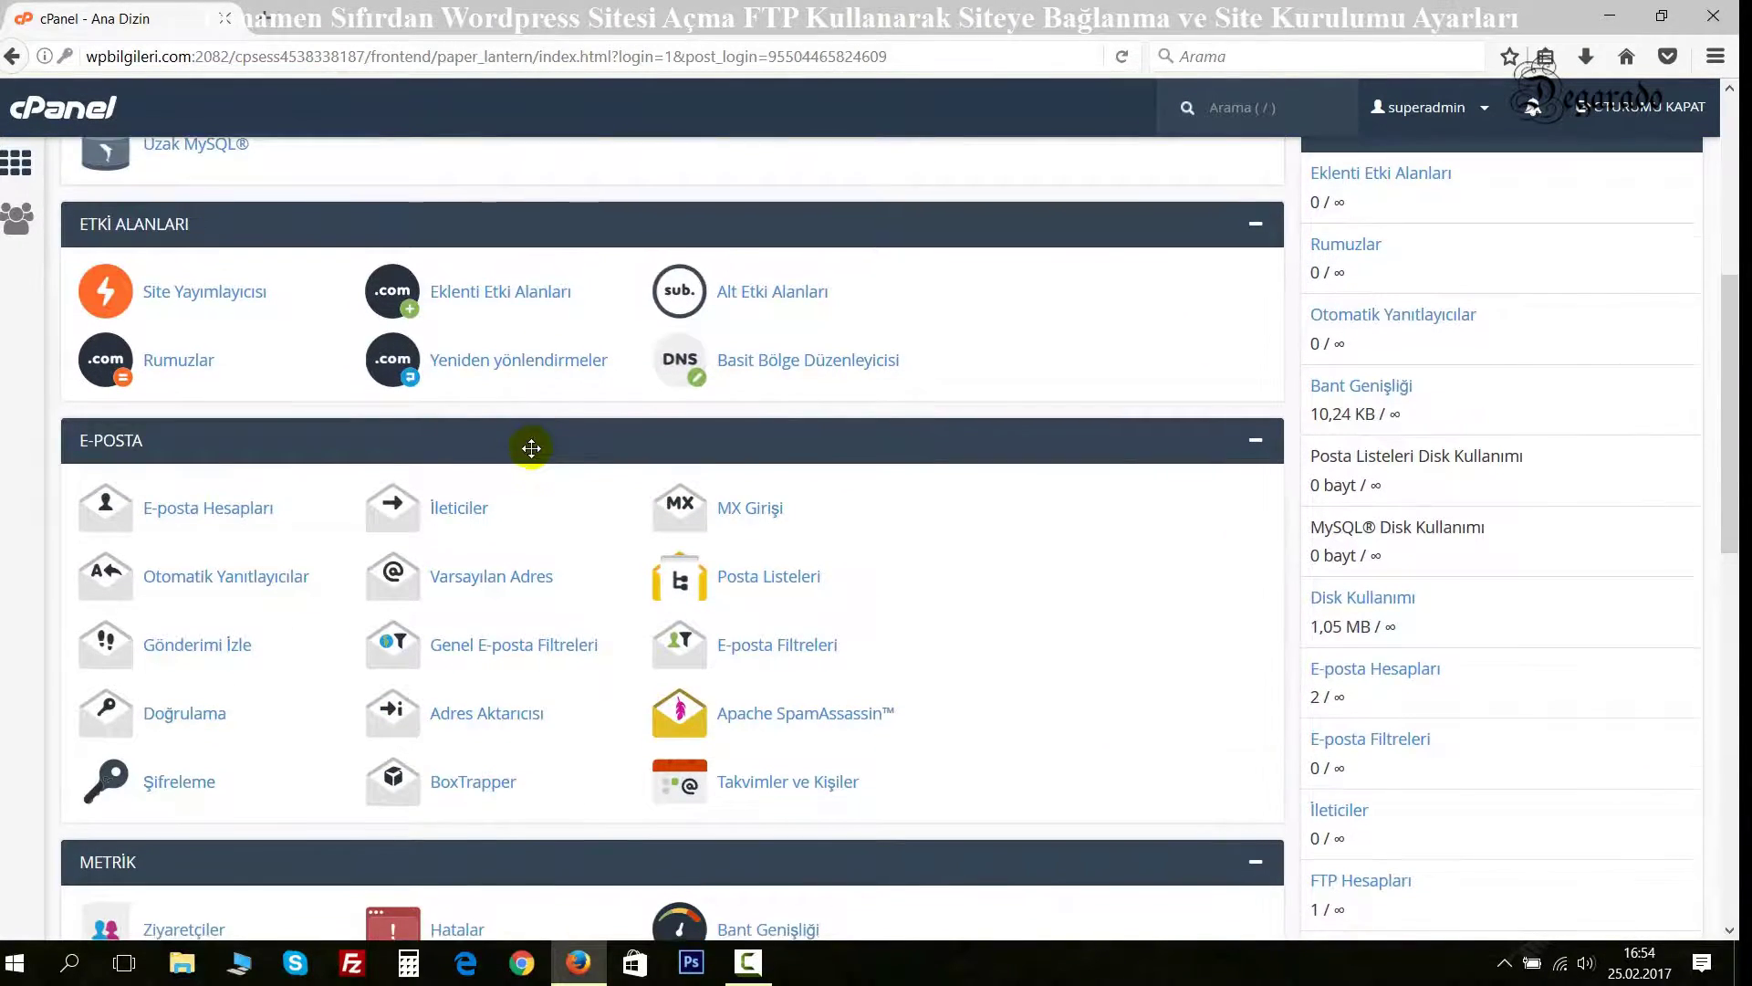
{"action": "scroll", "coordinate": [501, 481], "scroll_direction": "down", "scroll_amount": 12}
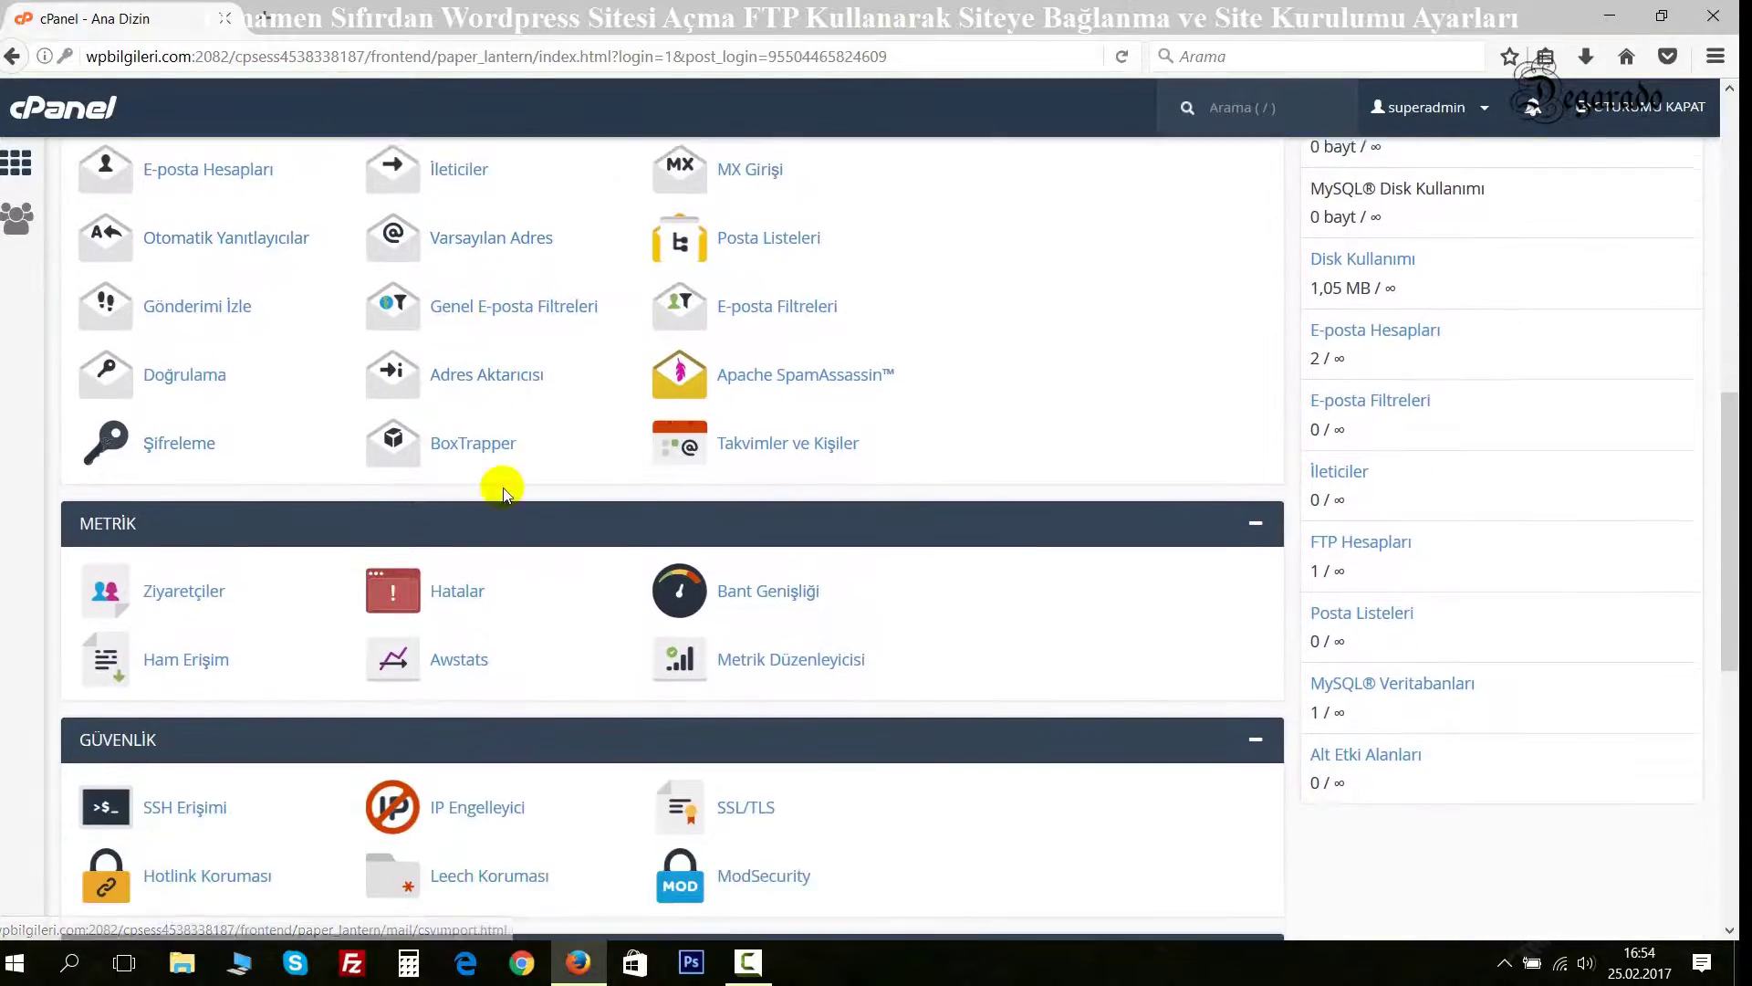
{"action": "scroll", "coordinate": [463, 484], "scroll_direction": "down", "scroll_amount": 6}
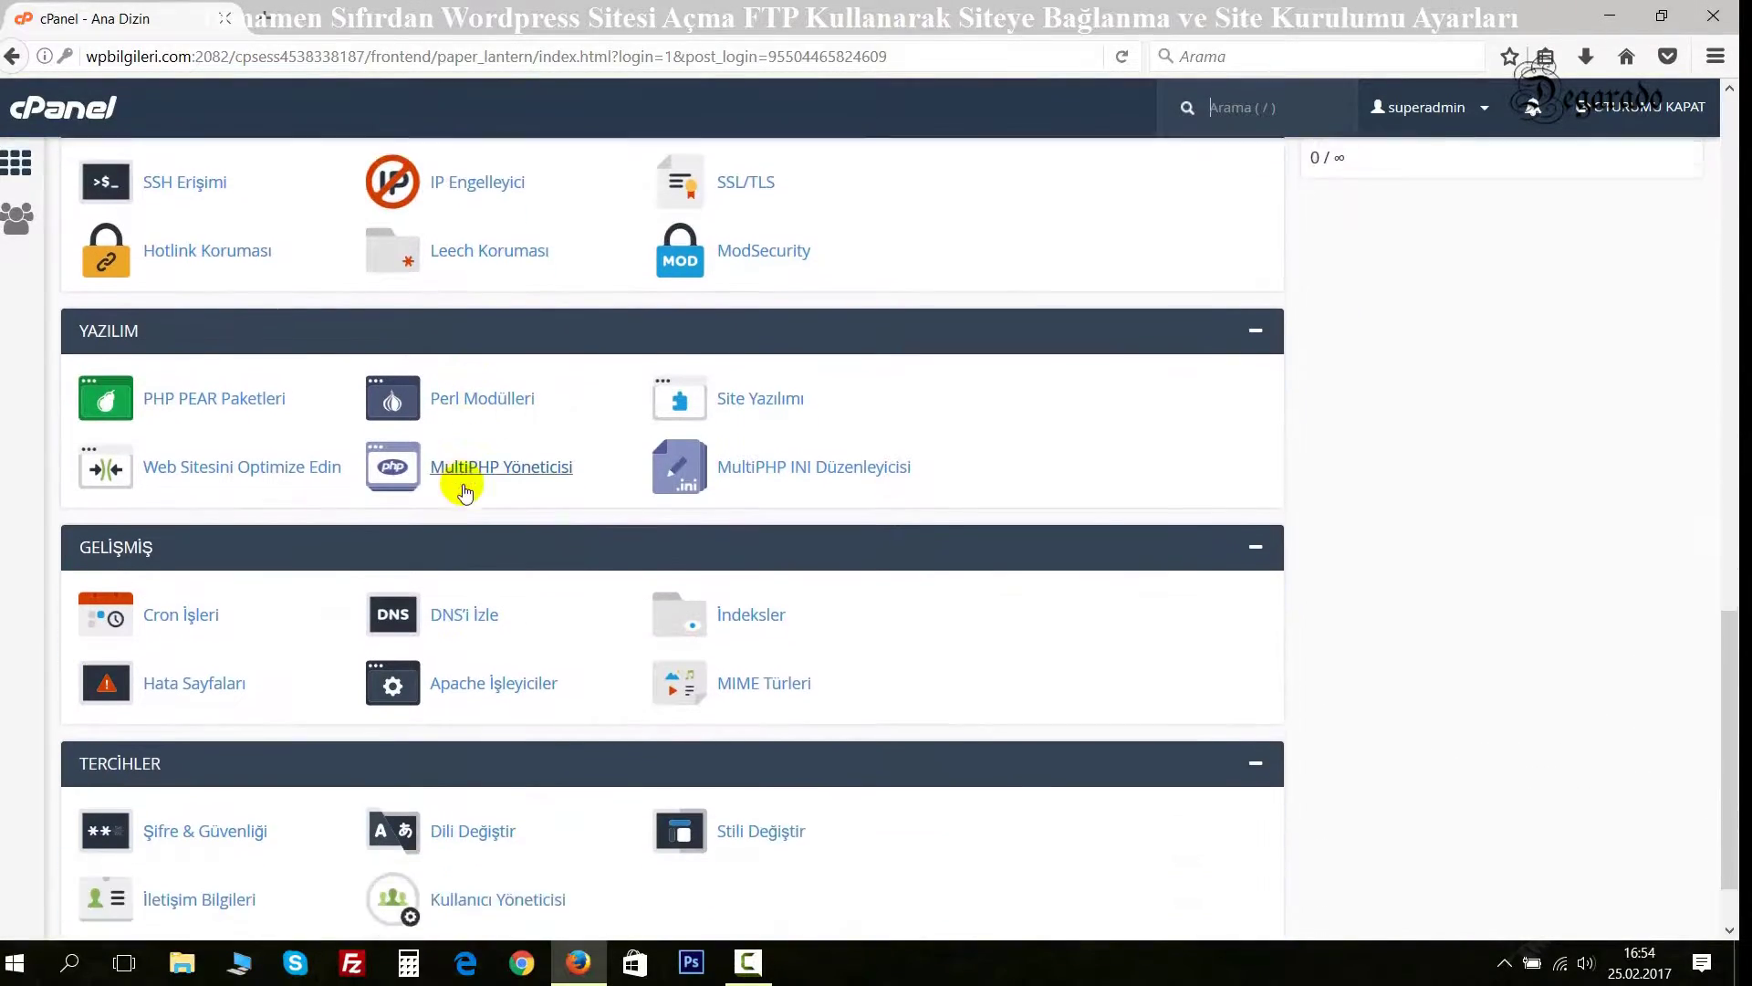
{"action": "scroll", "coordinate": [462, 484], "scroll_direction": "up", "scroll_amount": 3}
{"action": "scroll", "coordinate": [463, 483], "scroll_direction": "up", "scroll_amount": 19}
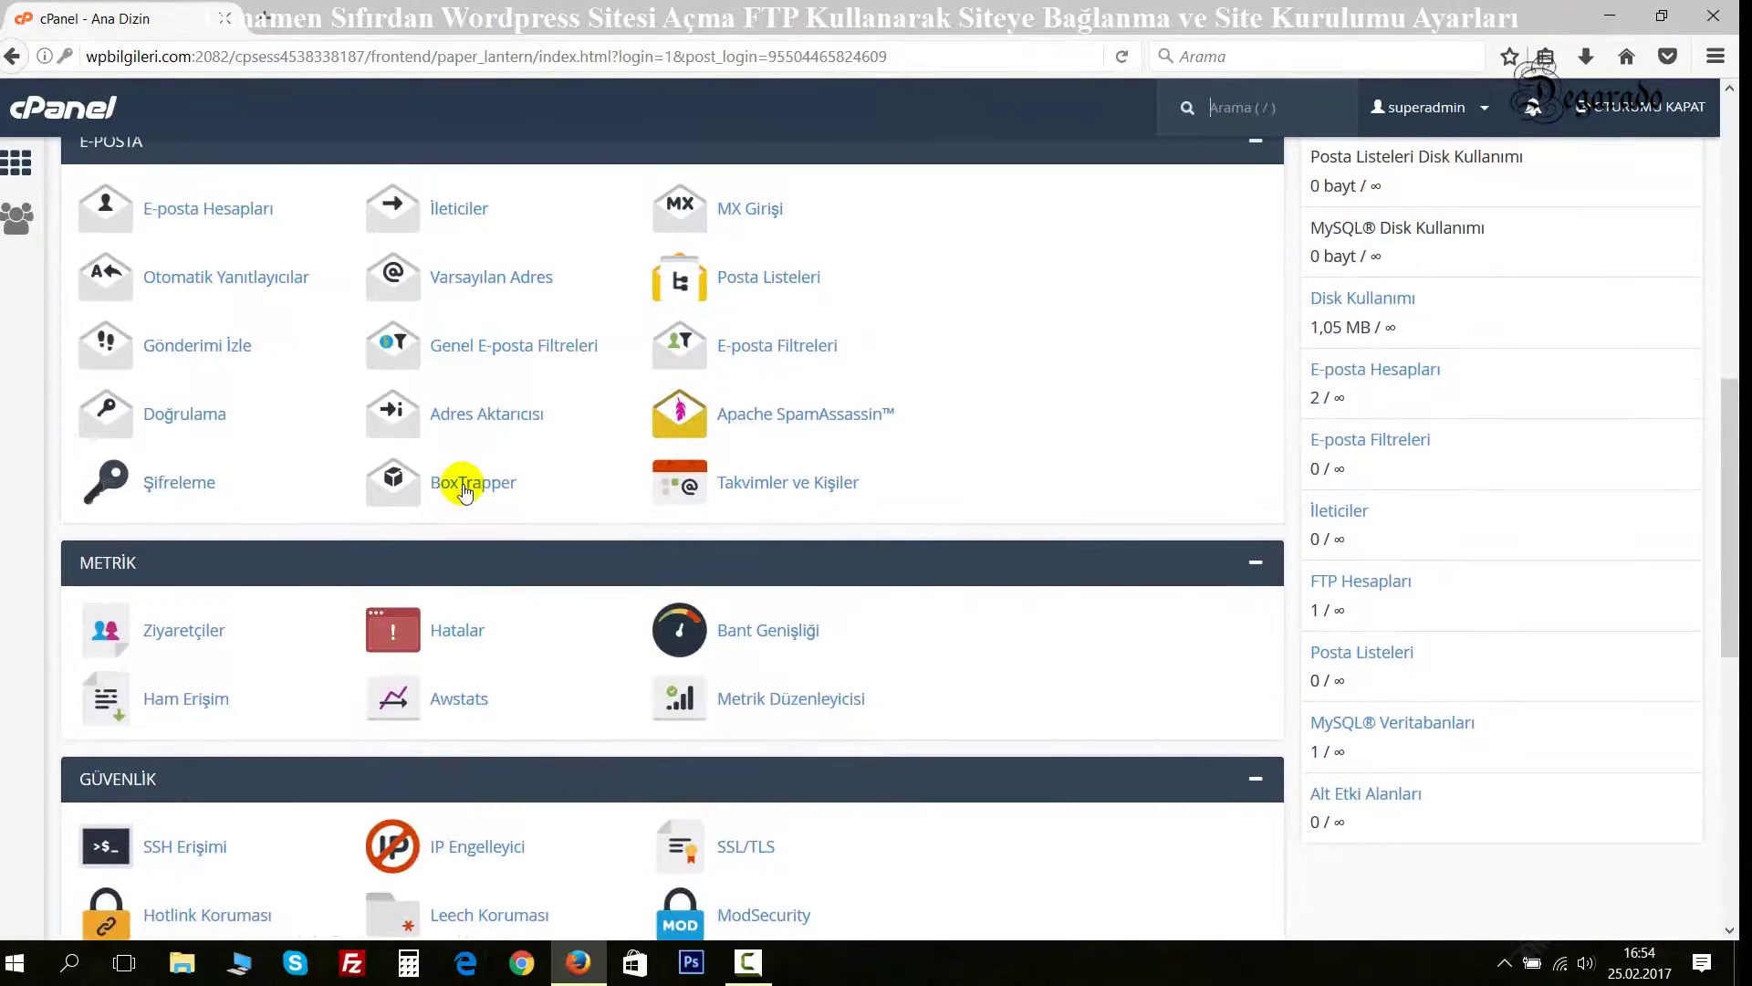
{"action": "scroll", "coordinate": [465, 492], "scroll_direction": "up", "scroll_amount": 6}
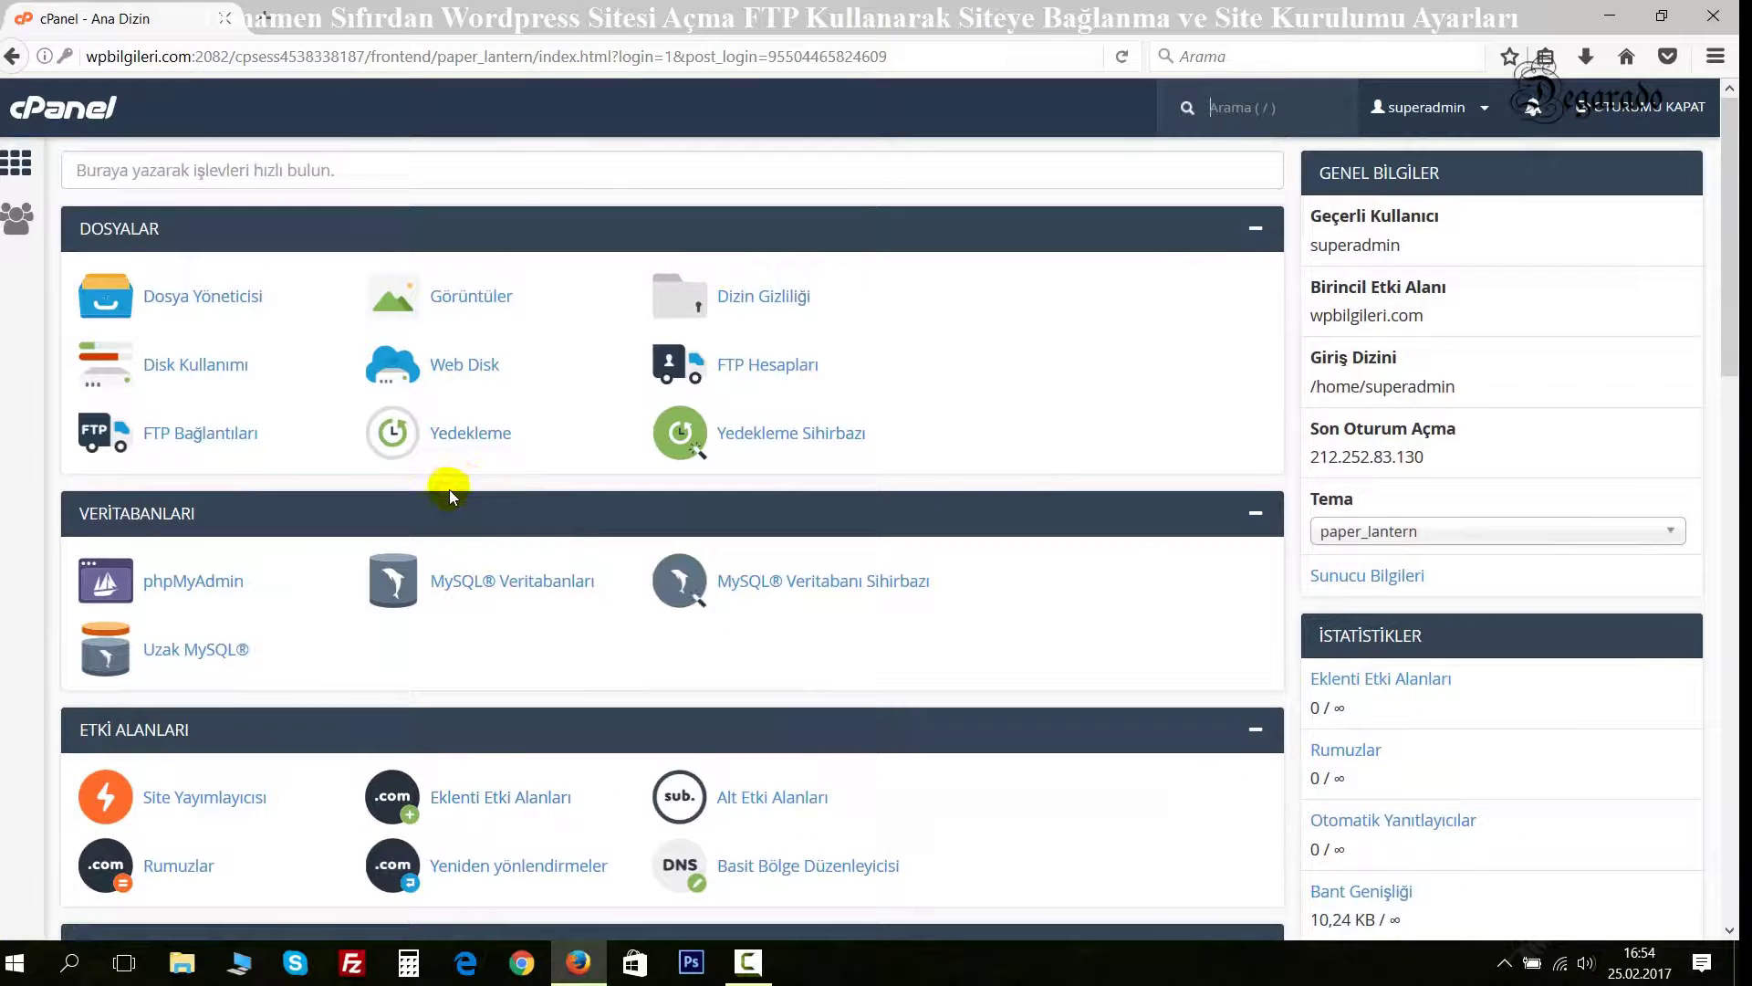
Reveal the FTP account's client settings (ftp.wpbilgileri.com, port 21) under FTP Hesapları.
{"action": "left_click", "coordinate": [776, 372]}
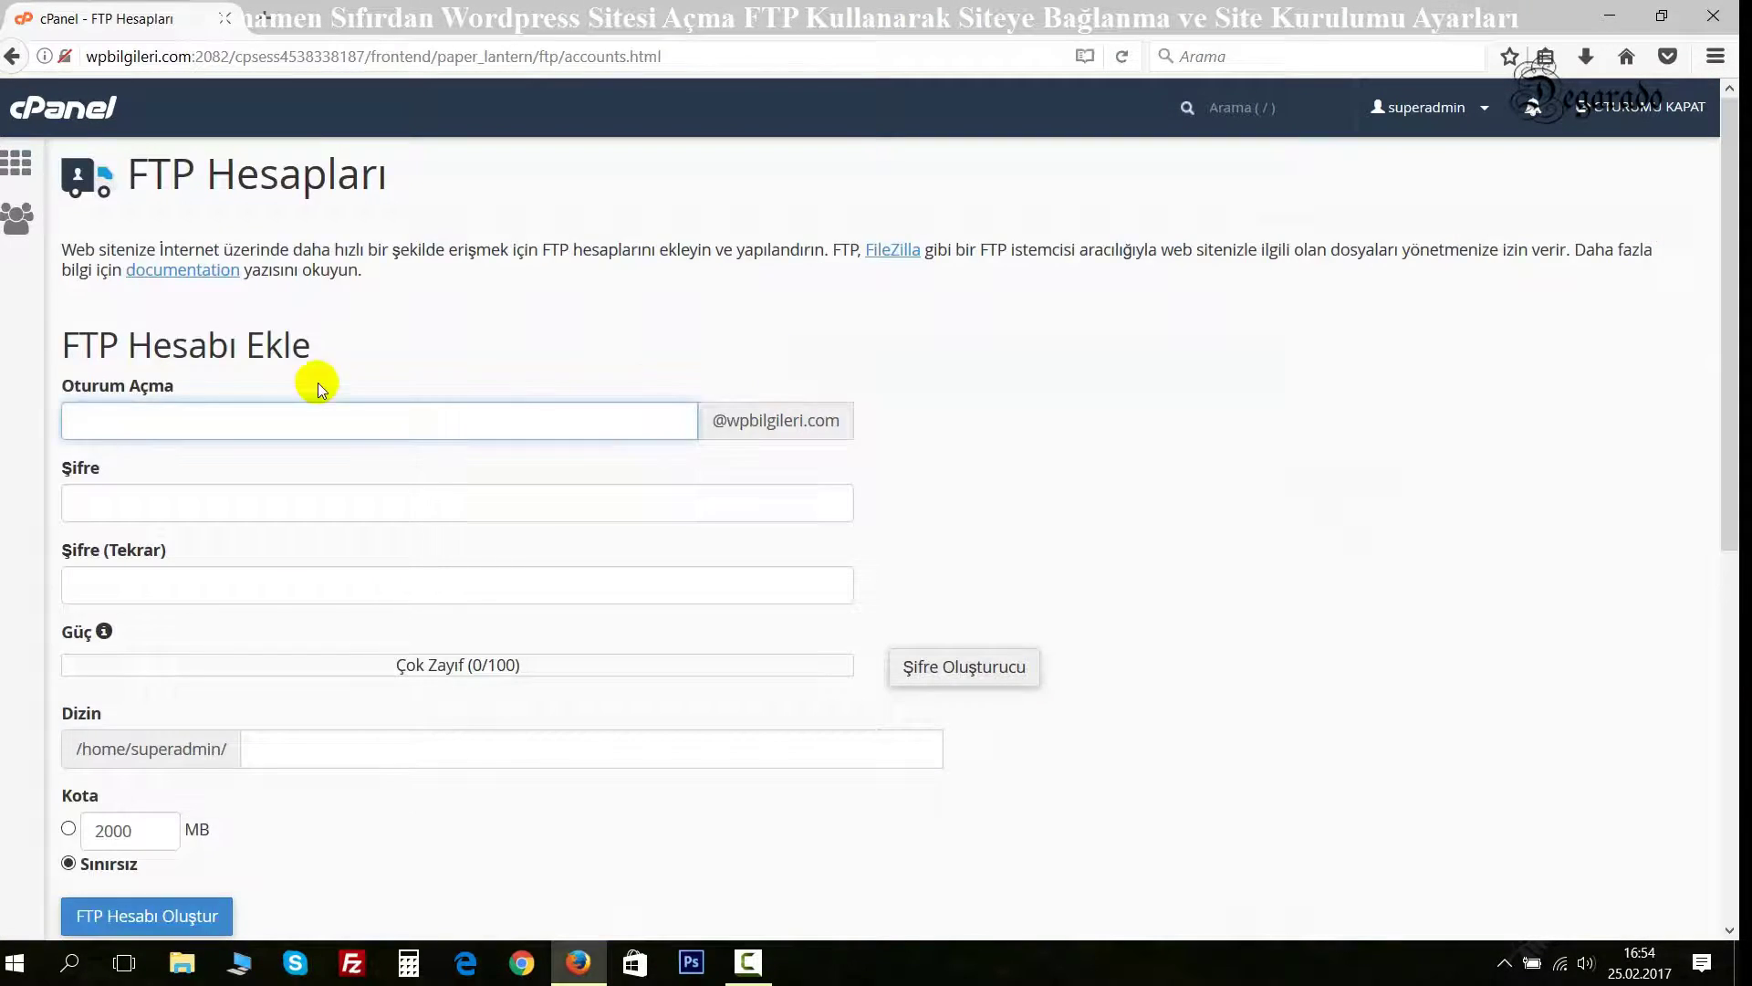
{"action": "scroll", "coordinate": [822, 618], "scroll_direction": "down", "scroll_amount": 12}
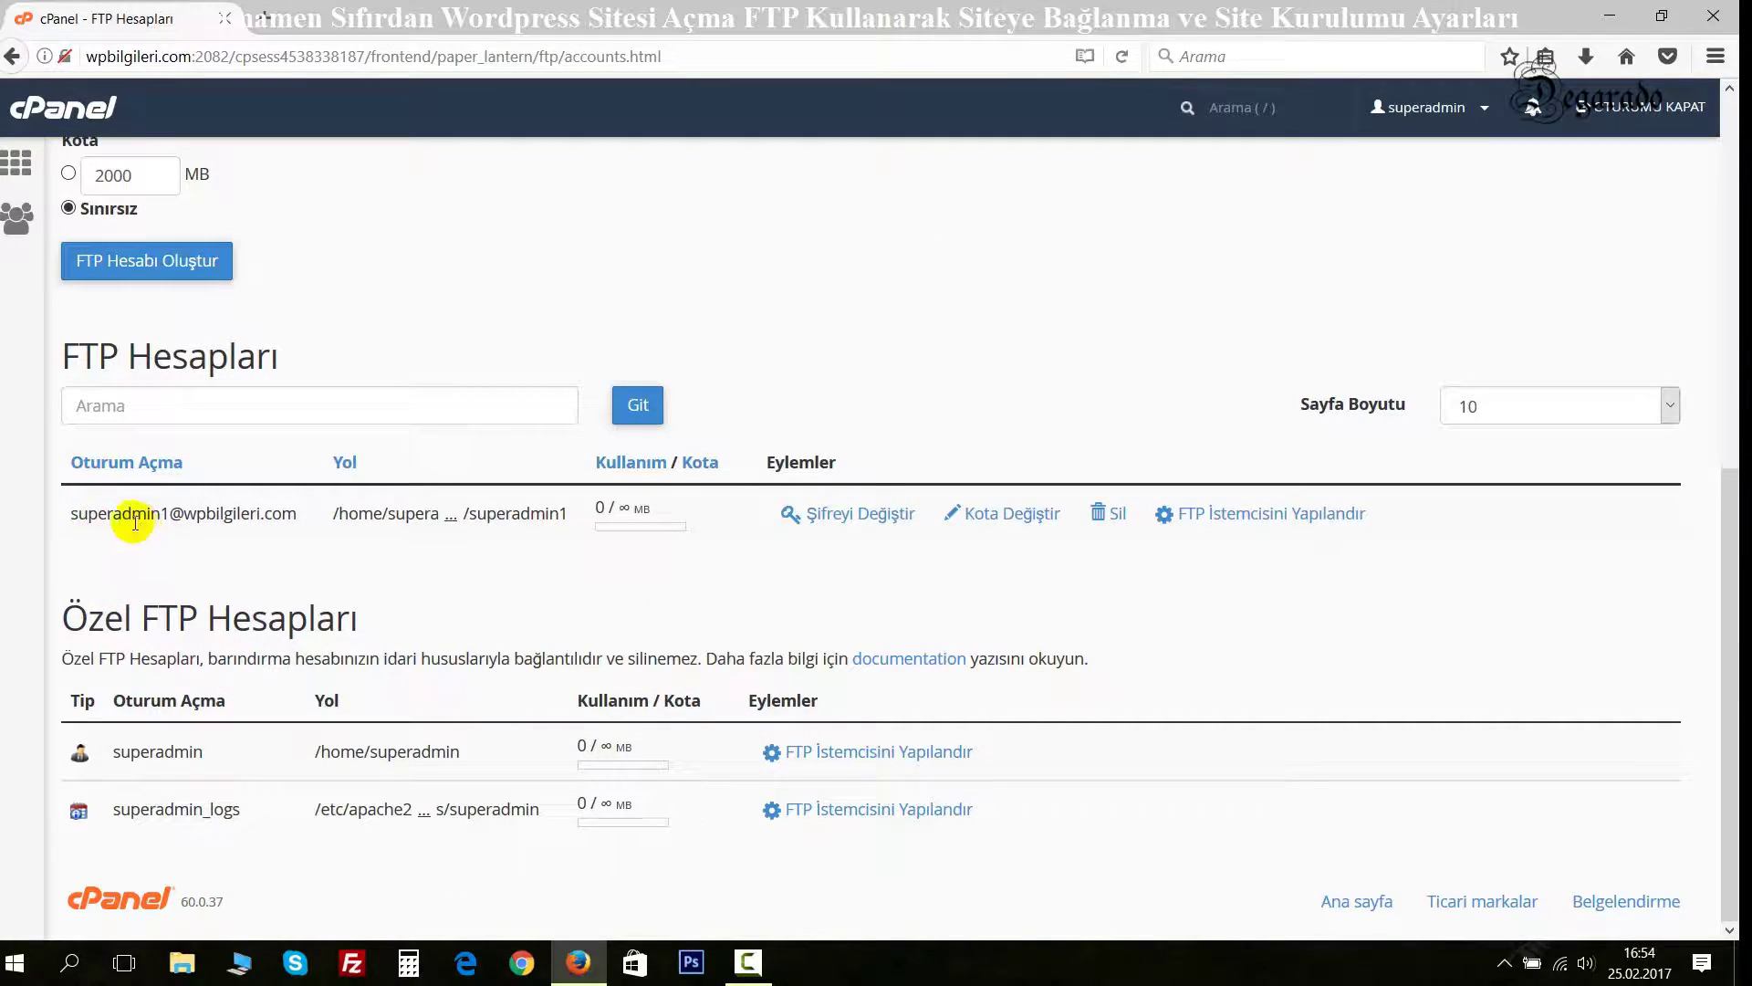
{"action": "left_click", "coordinate": [1270, 517]}
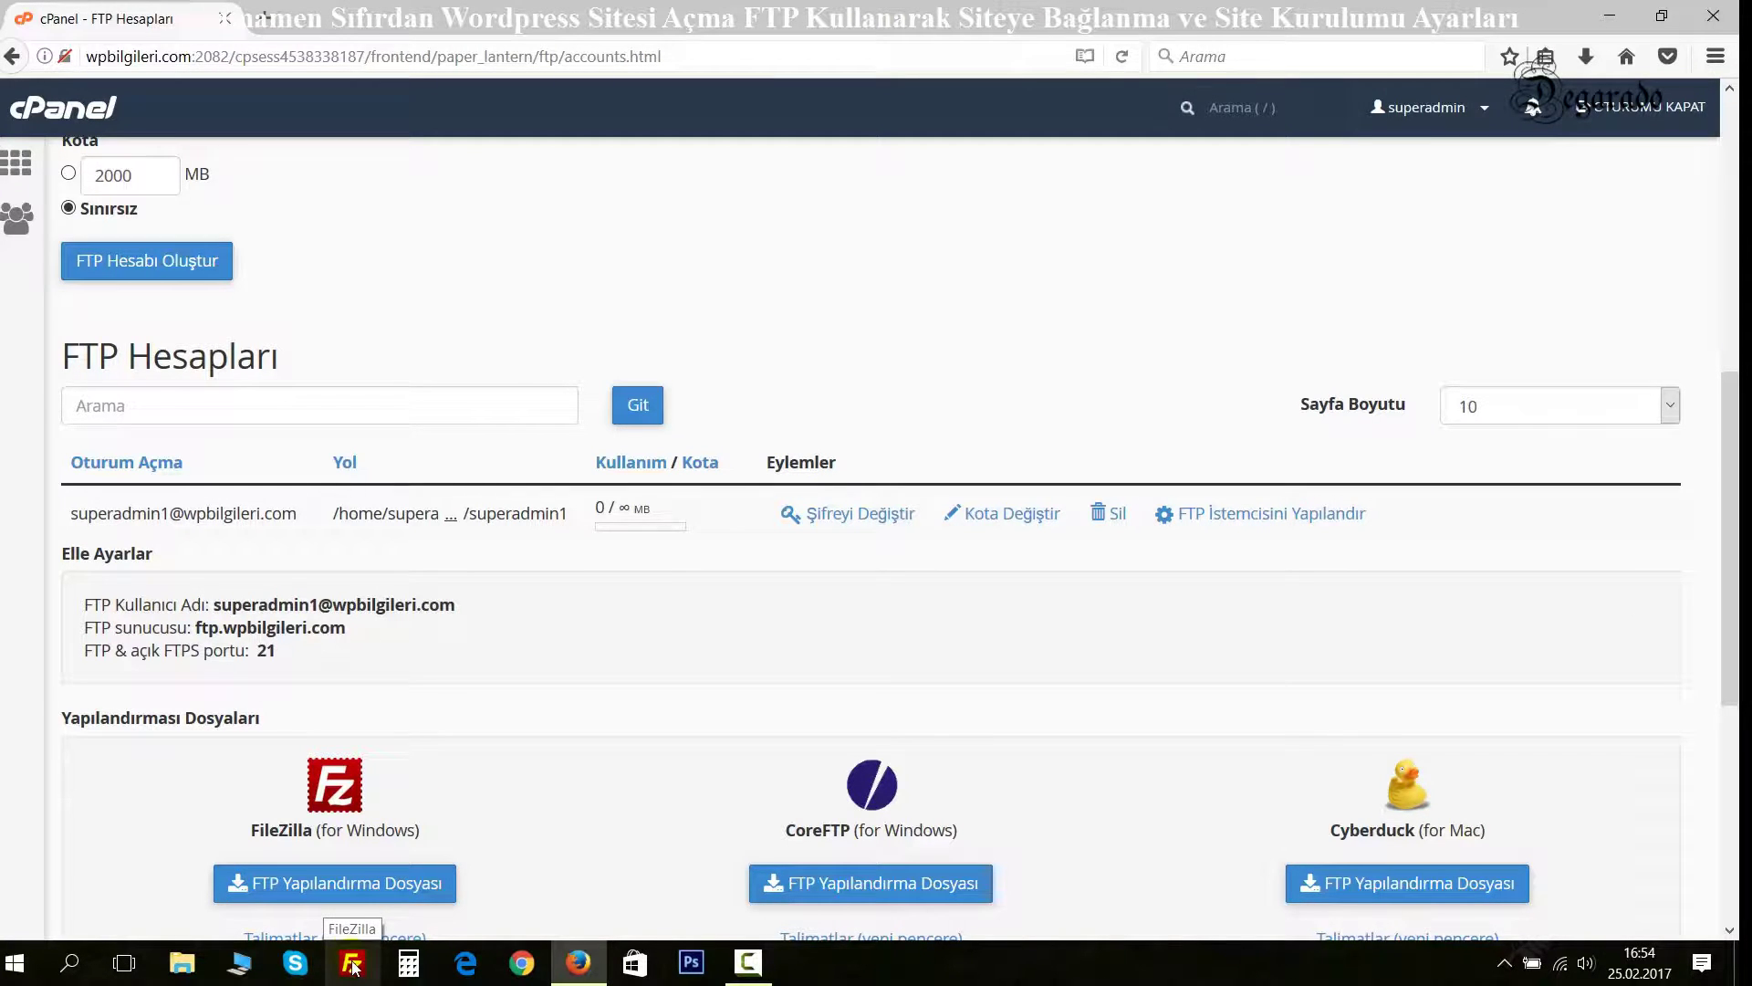
{"action": "left_click", "coordinate": [263, 17]}
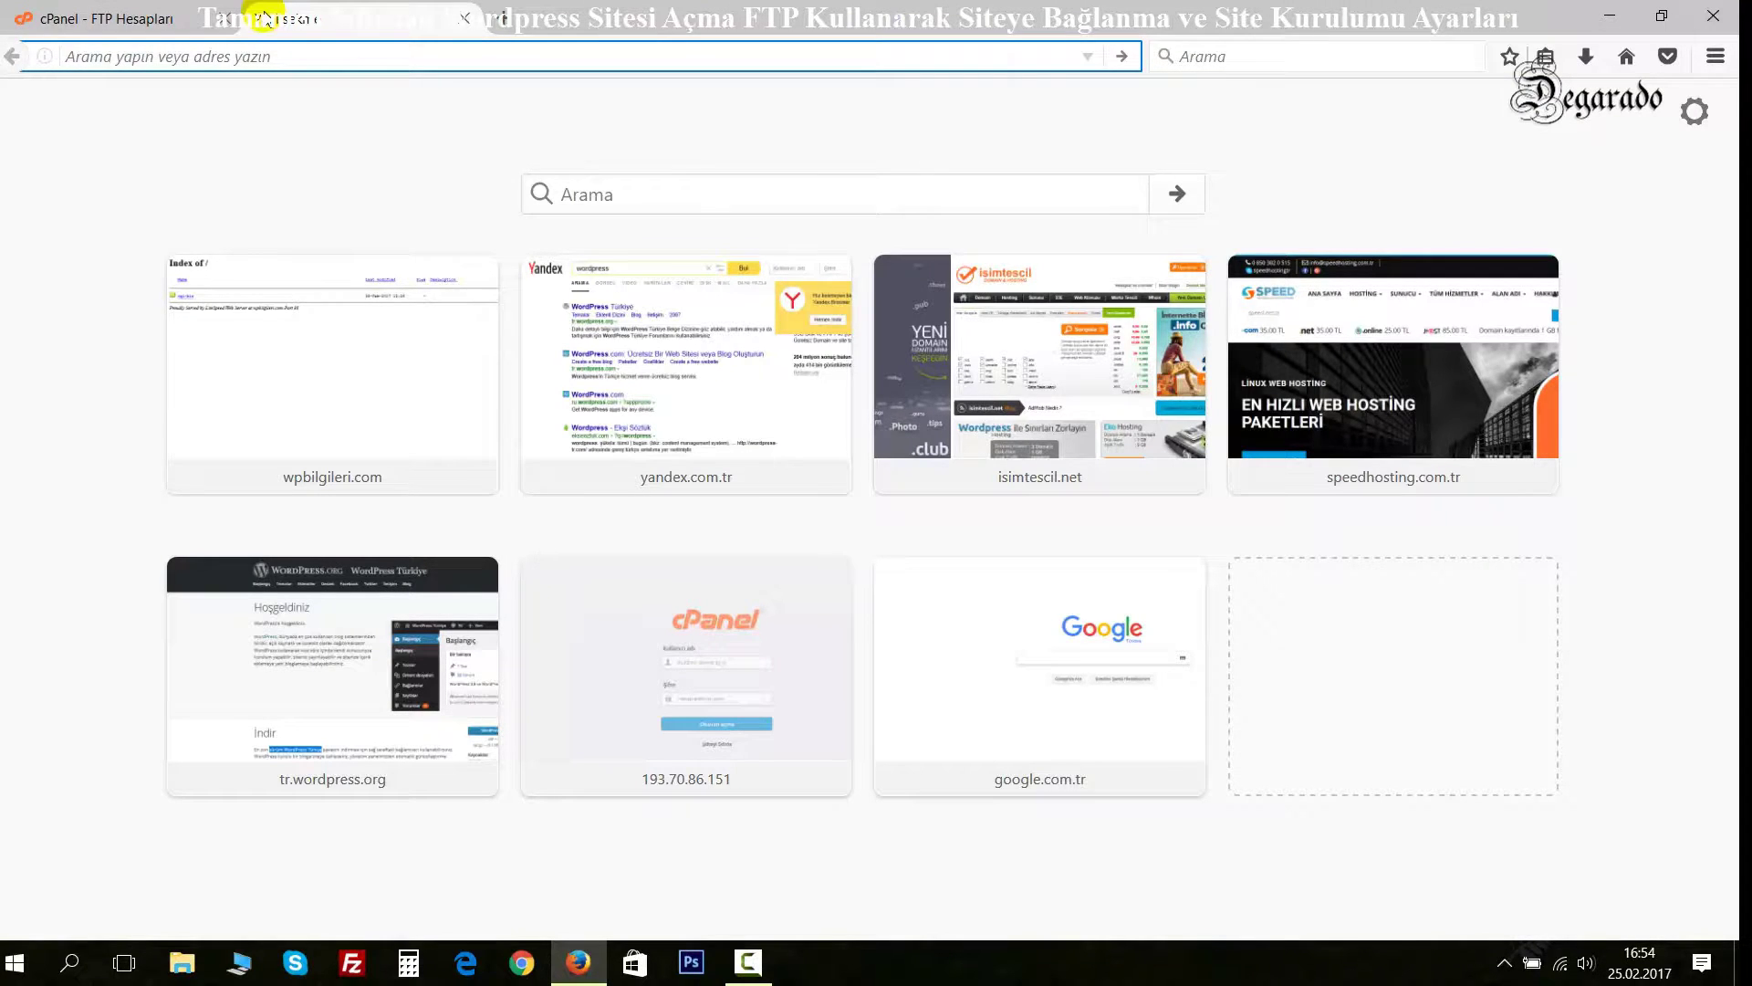
Download the Turkish WordPress 4.7.2 zip, wordpress-4.7.2-tr_TR(1).zip, from WordPress Türkiye.
{"action": "type", "text": "wi"}
{"action": "type", "text": "ordp"}
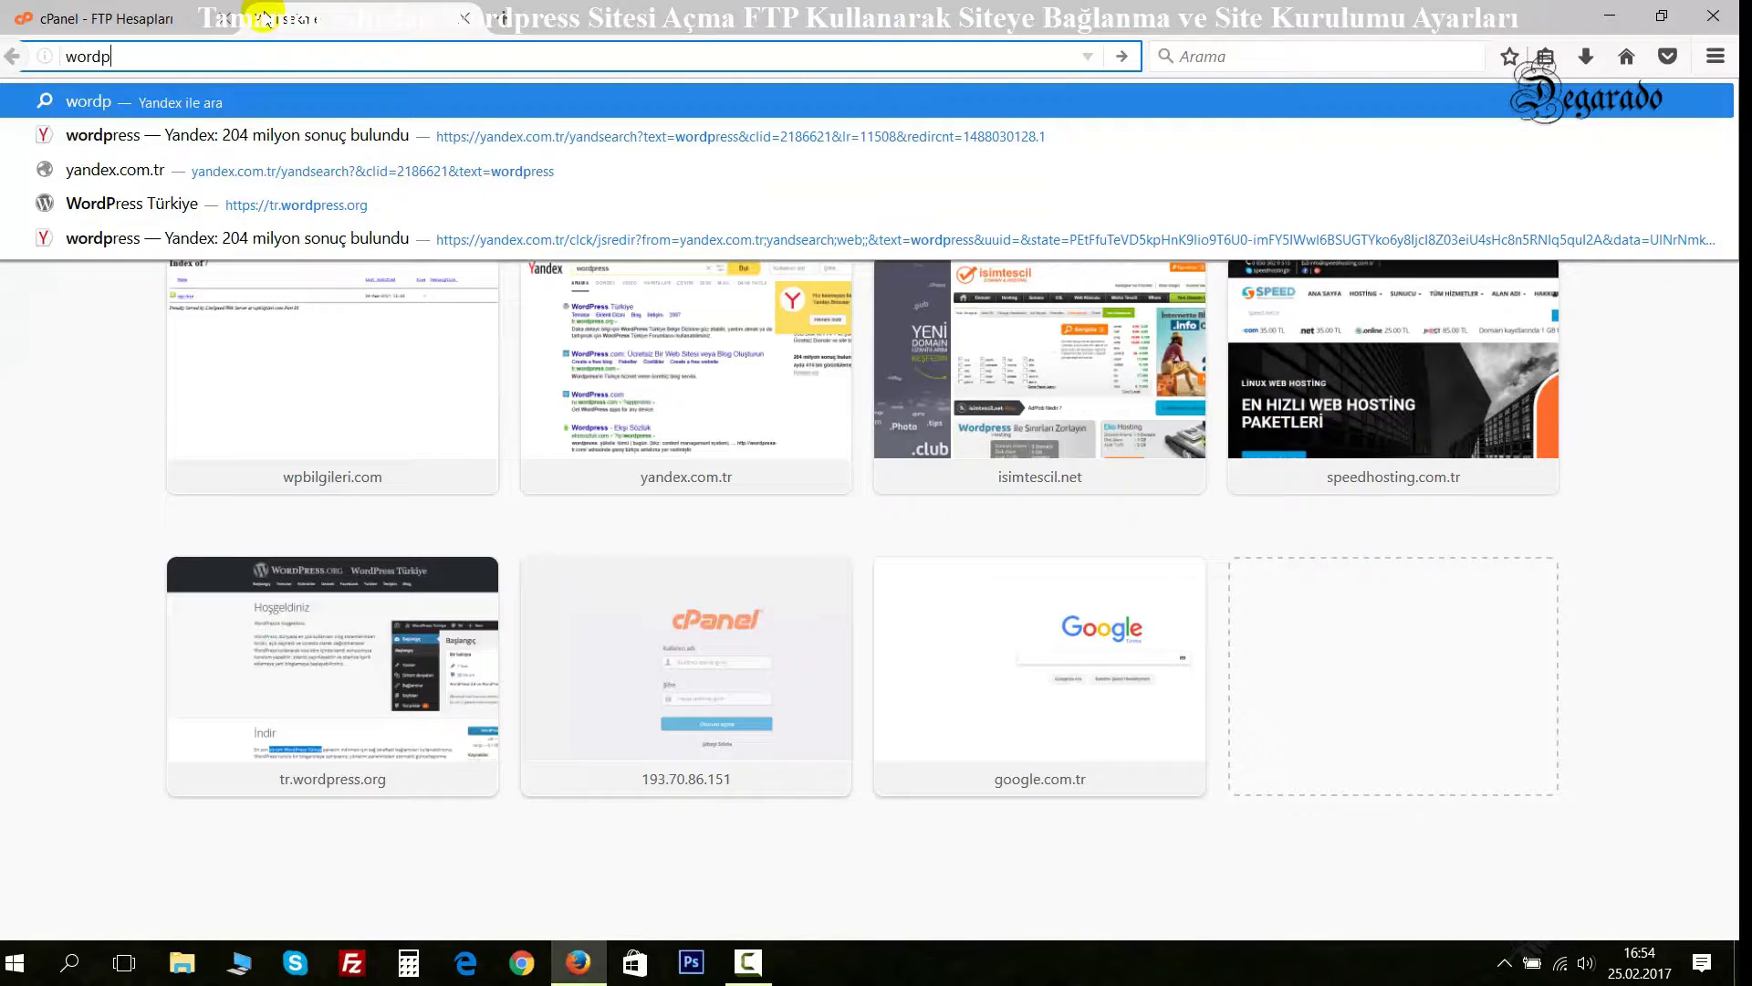
{"action": "left_click", "coordinate": [222, 202]}
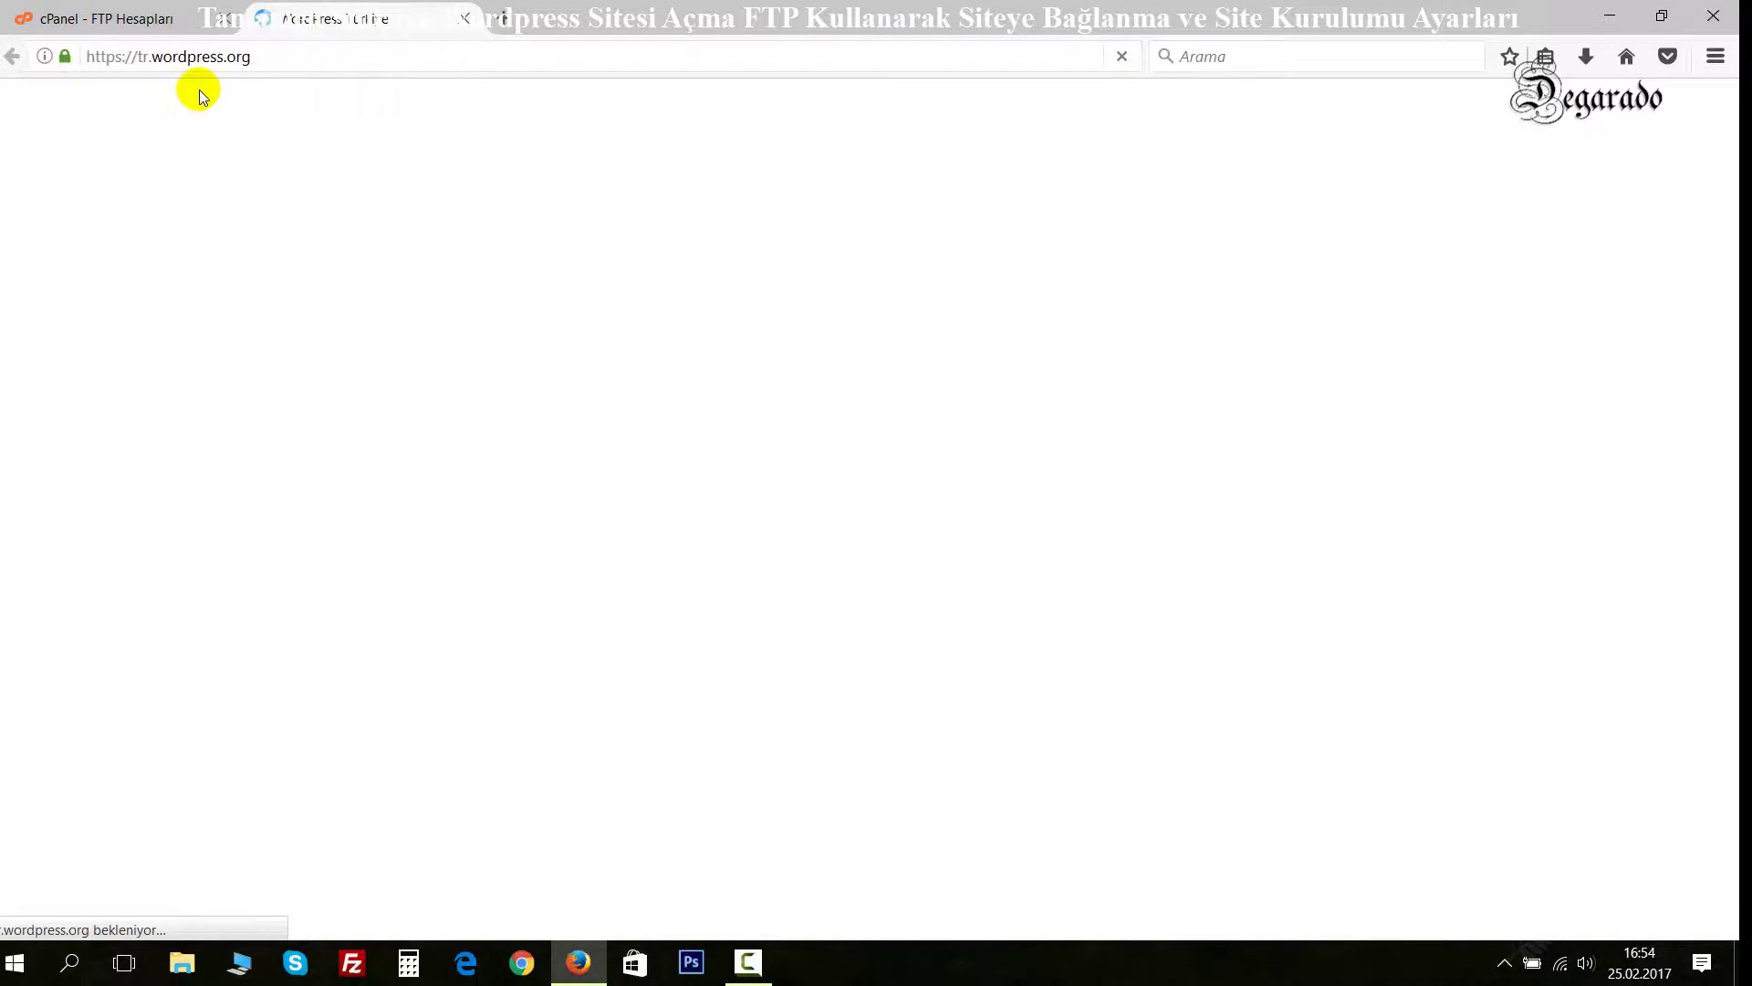
{"action": "scroll", "coordinate": [1080, 630], "scroll_direction": "down", "scroll_amount": 4}
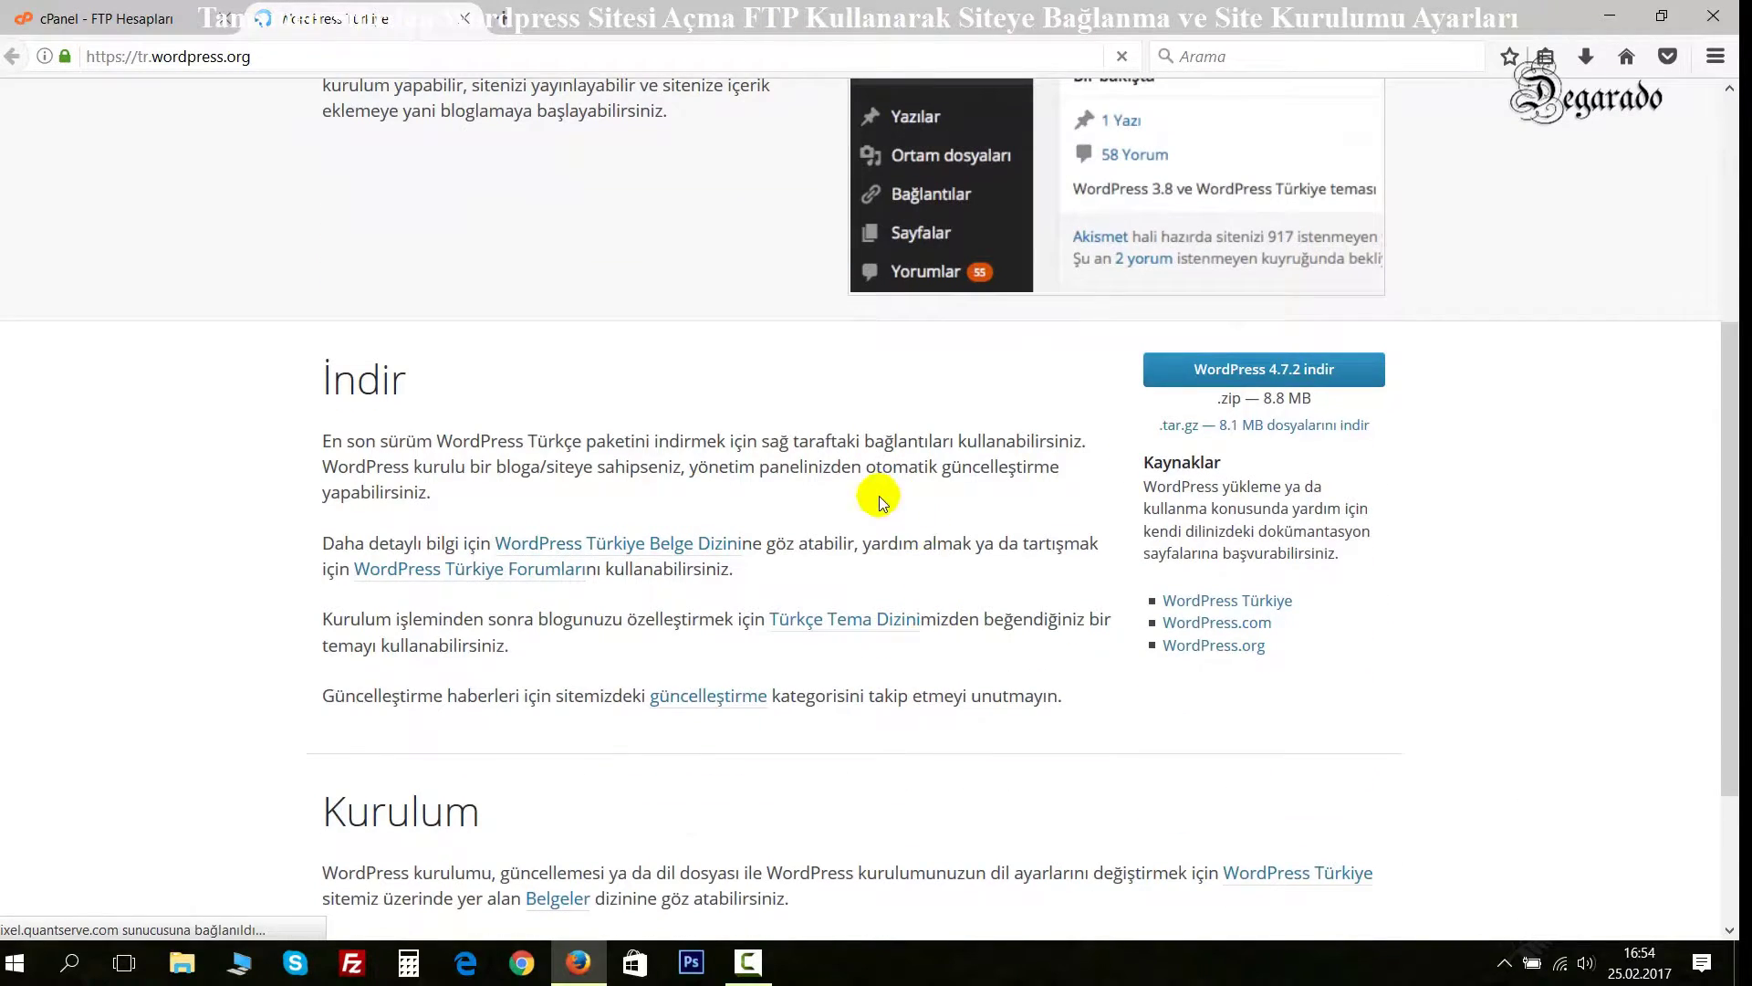
{"action": "left_click", "coordinate": [1315, 376]}
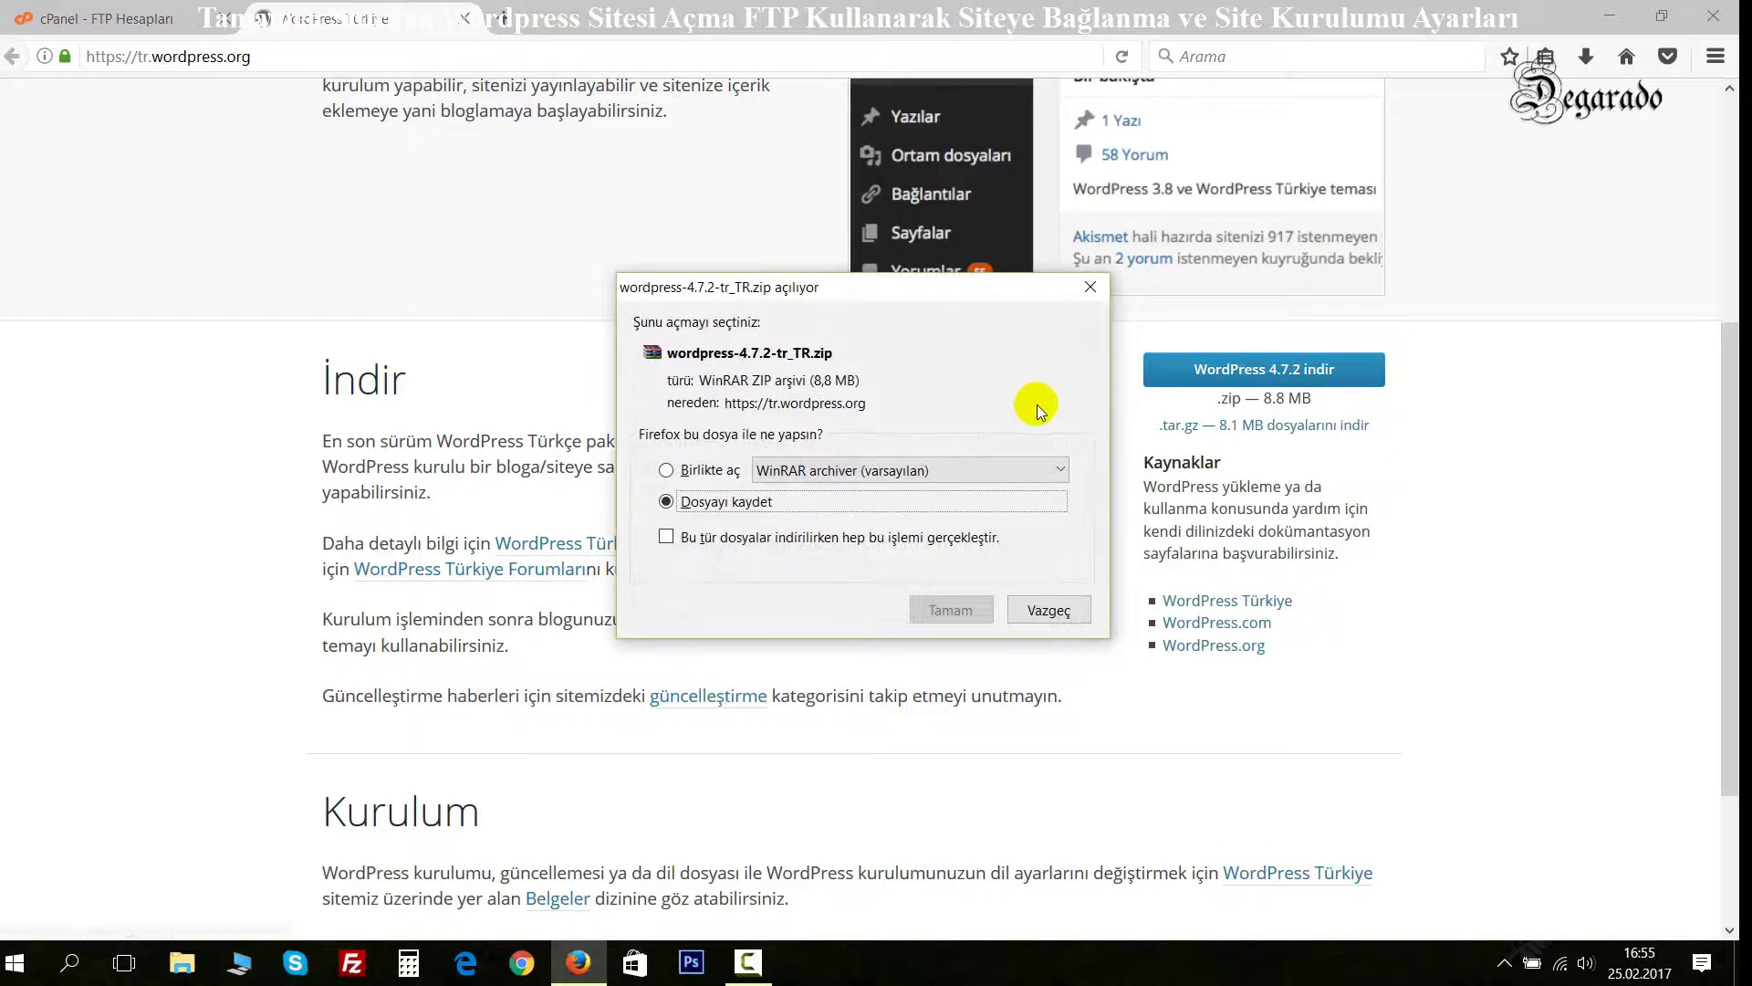
{"action": "left_click", "coordinate": [950, 610]}
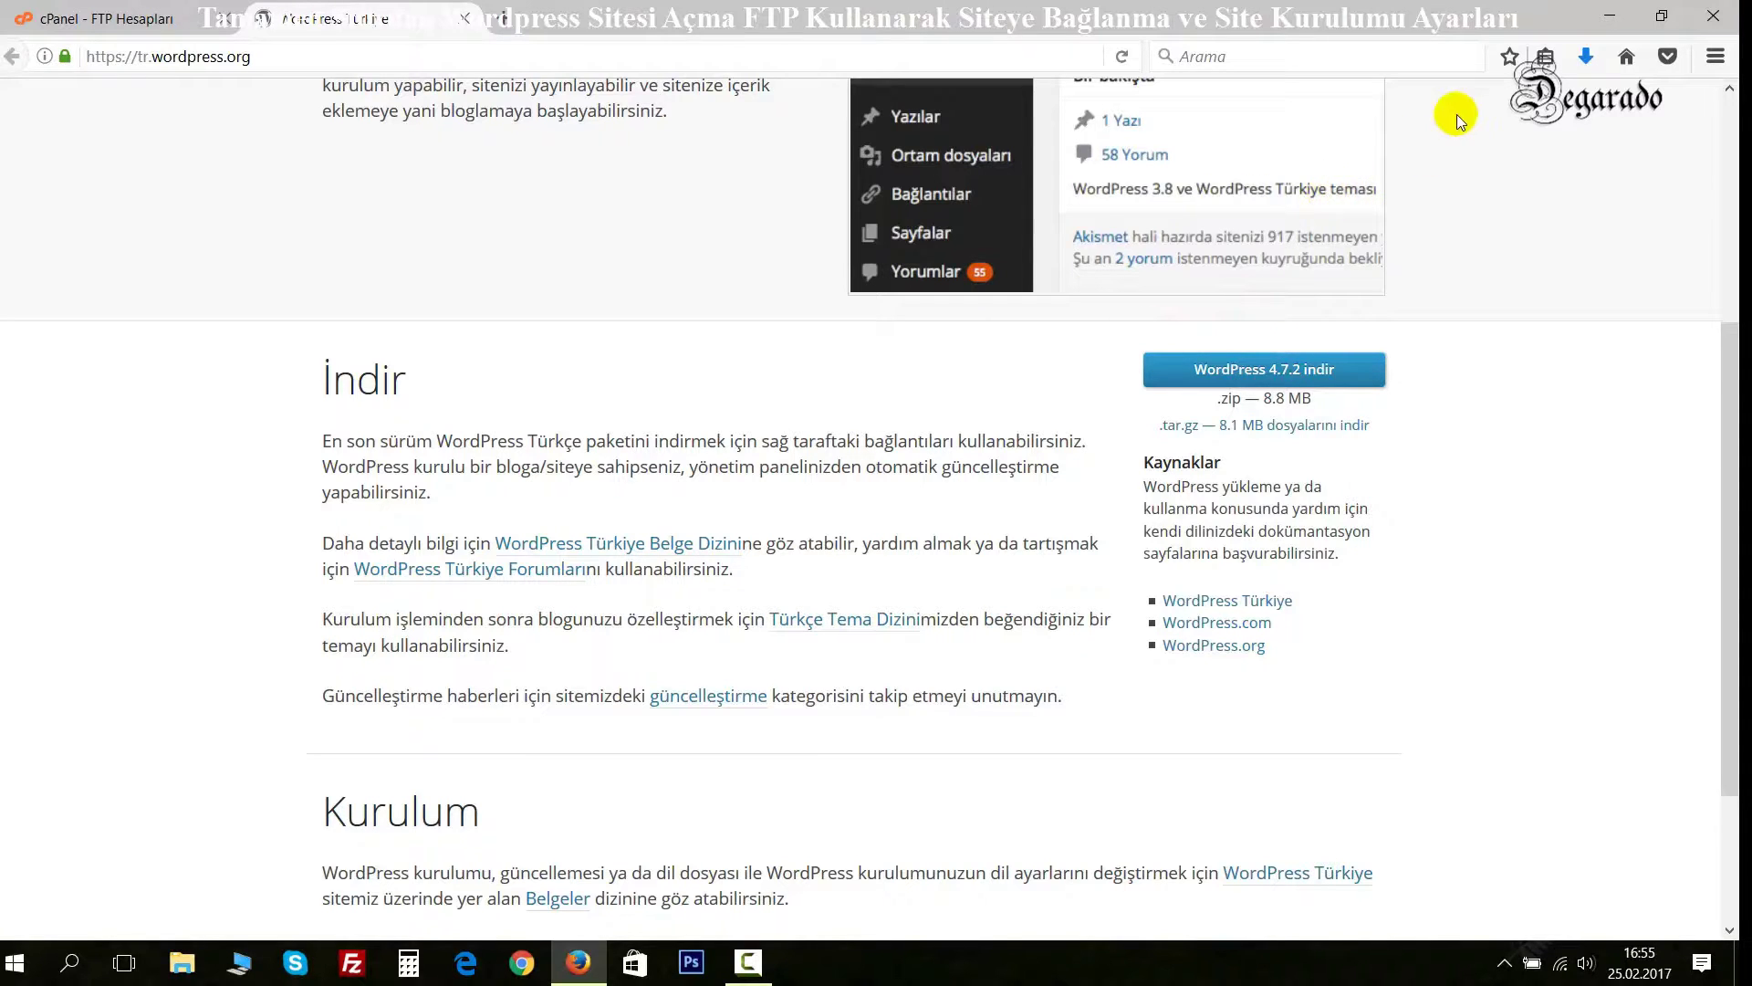
{"action": "left_click", "coordinate": [1586, 57]}
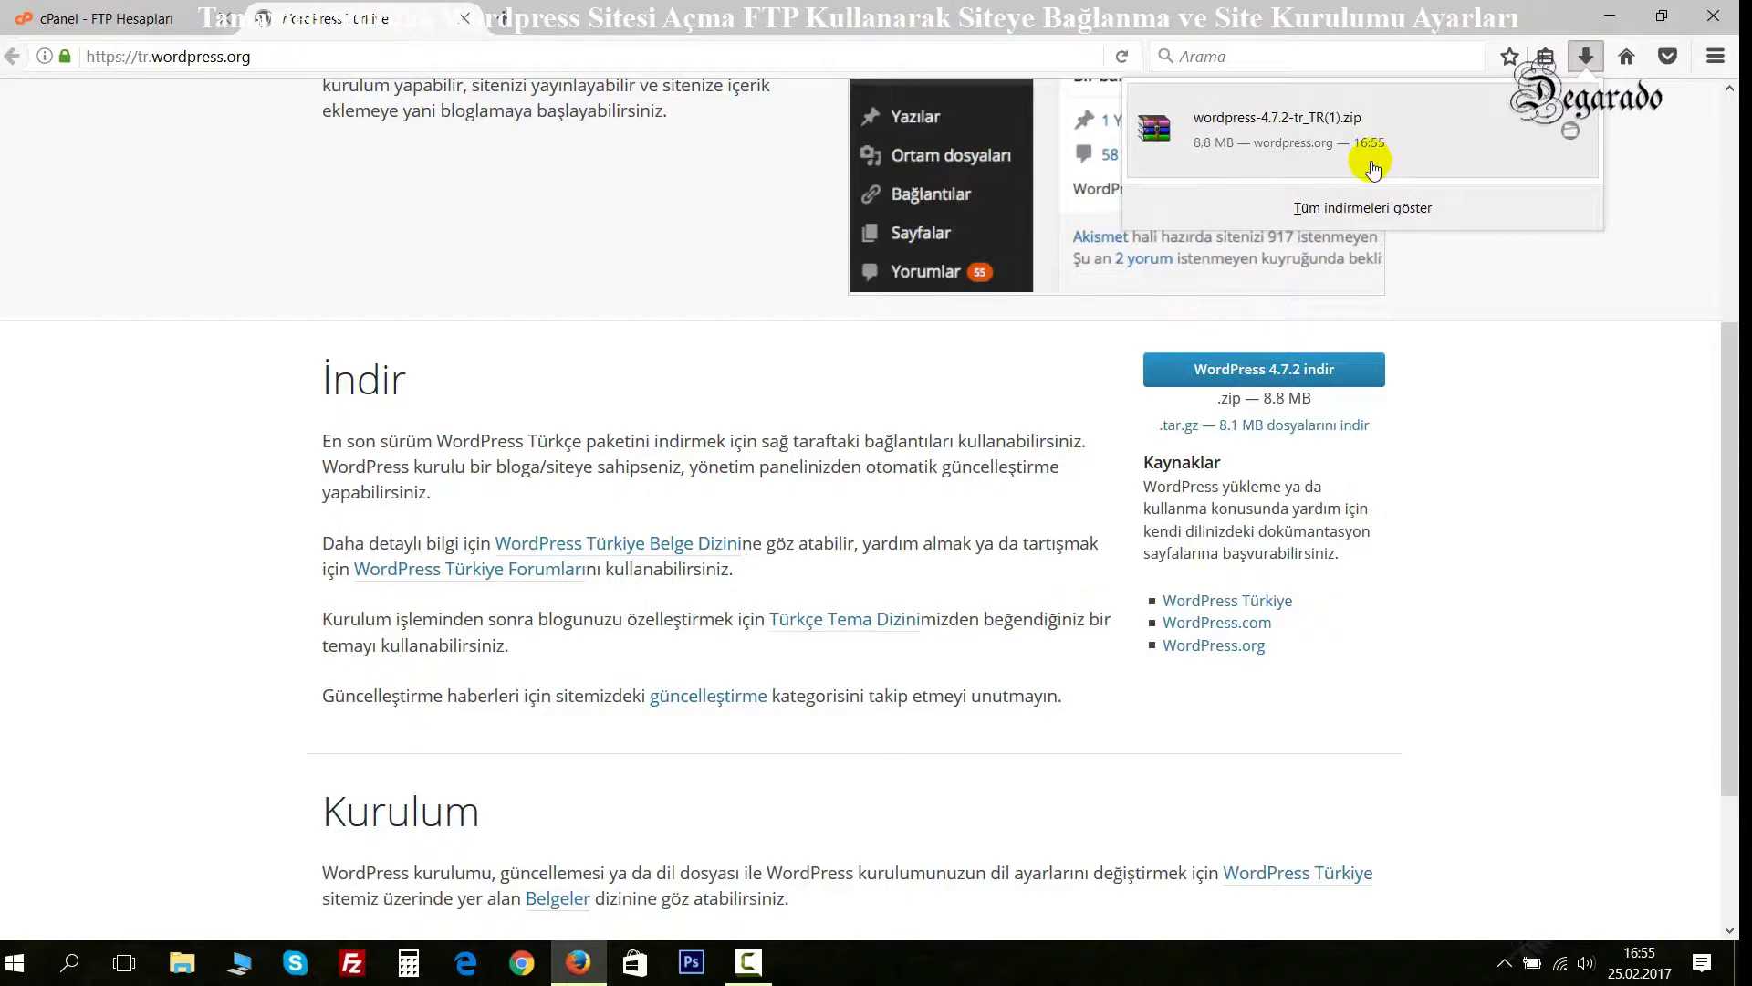
Extract wordpress-4.7.2-tr_TR(1).zip into its own folder in WPBilgileri, then minimize File Explorer.
{"action": "left_click", "coordinate": [1570, 136]}
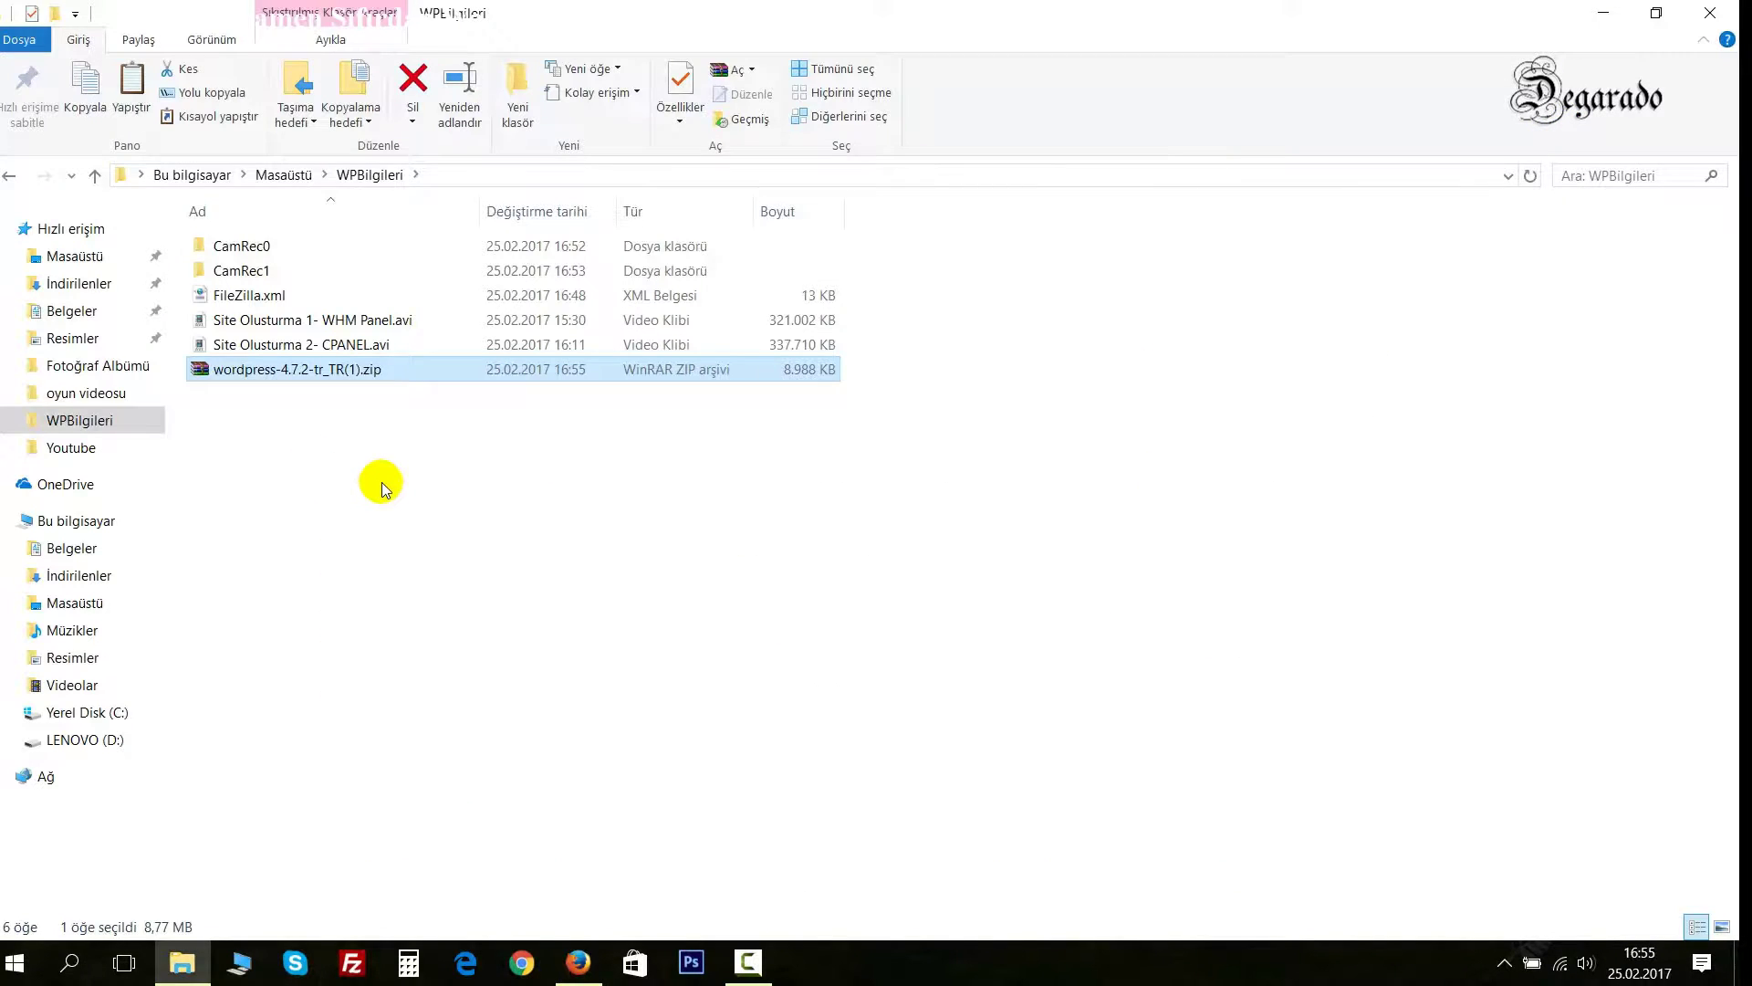
{"action": "left_click", "coordinate": [381, 482]}
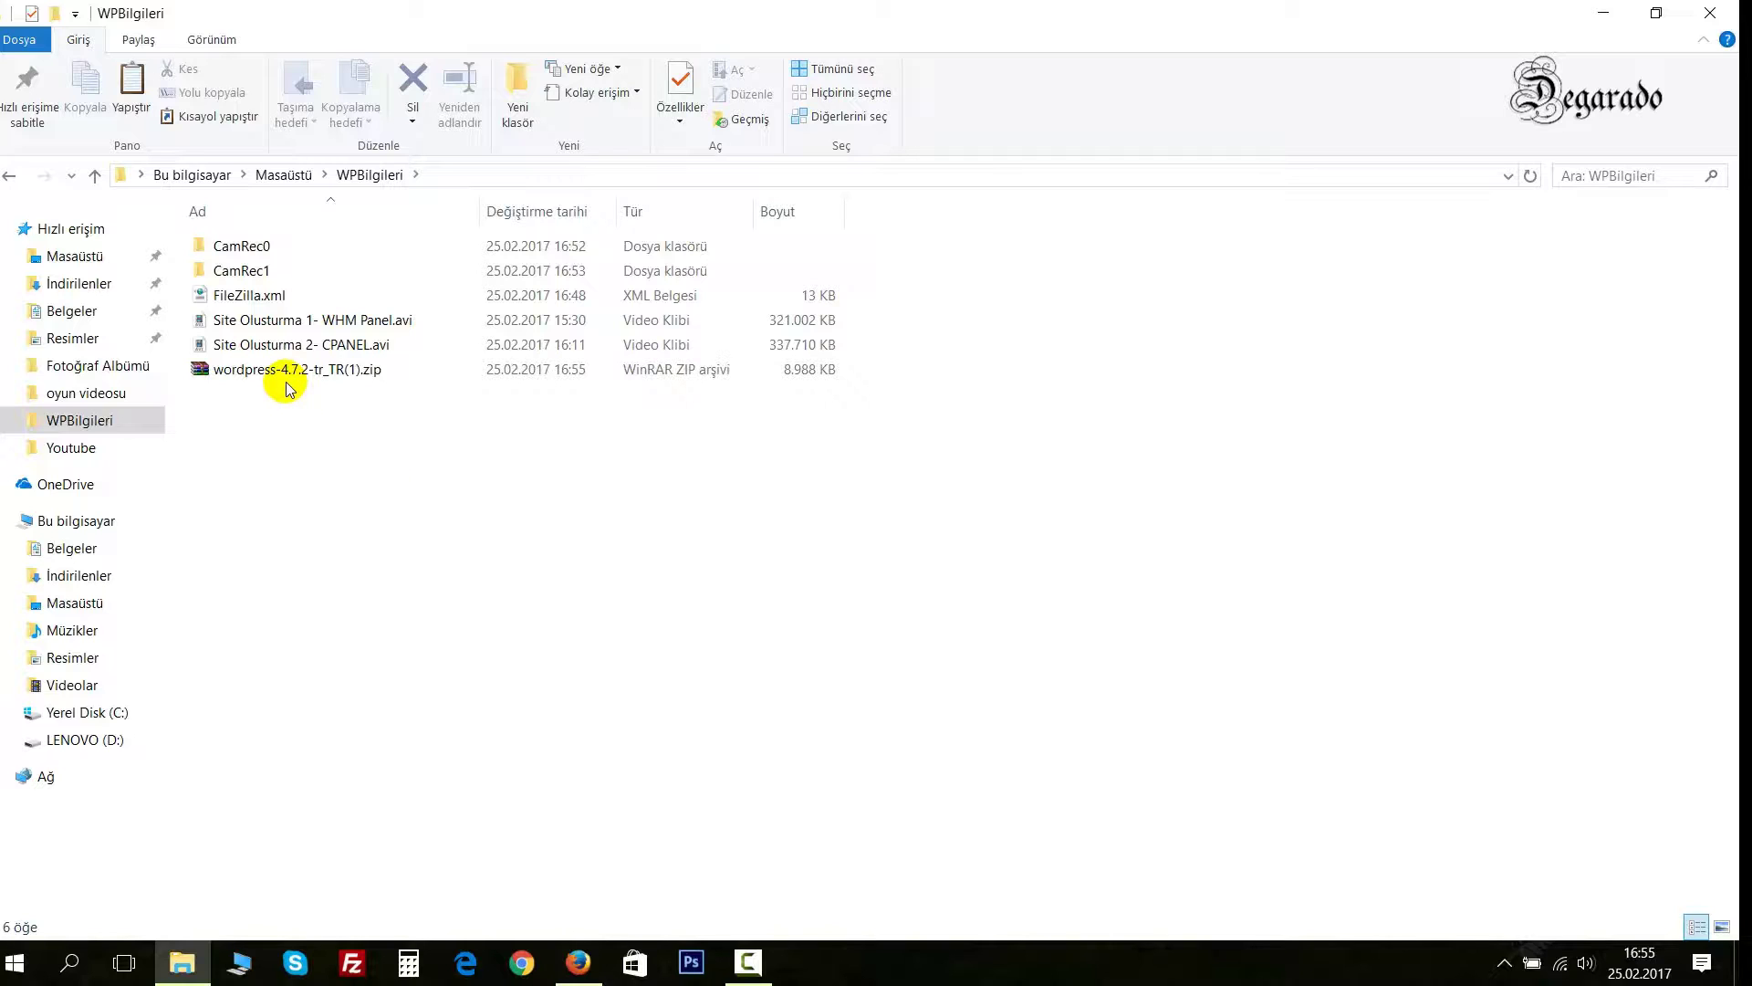
{"action": "mouse_move", "coordinate": [288, 386]}
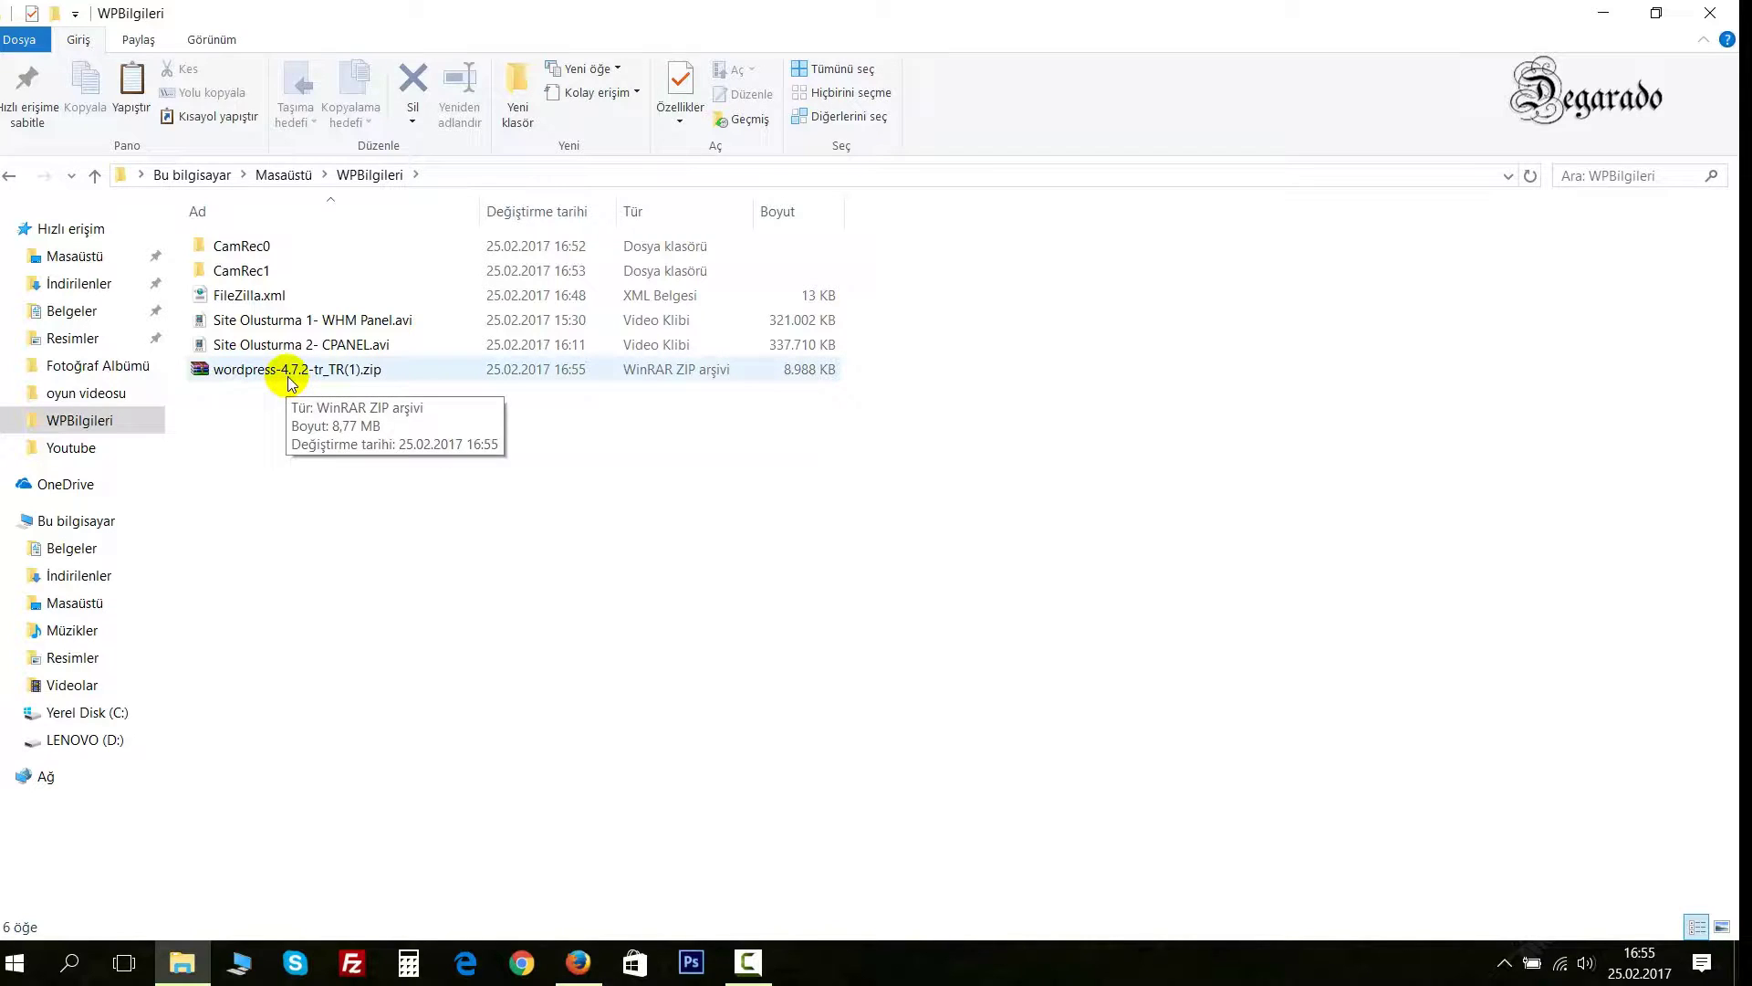
{"action": "right_click", "coordinate": [289, 371]}
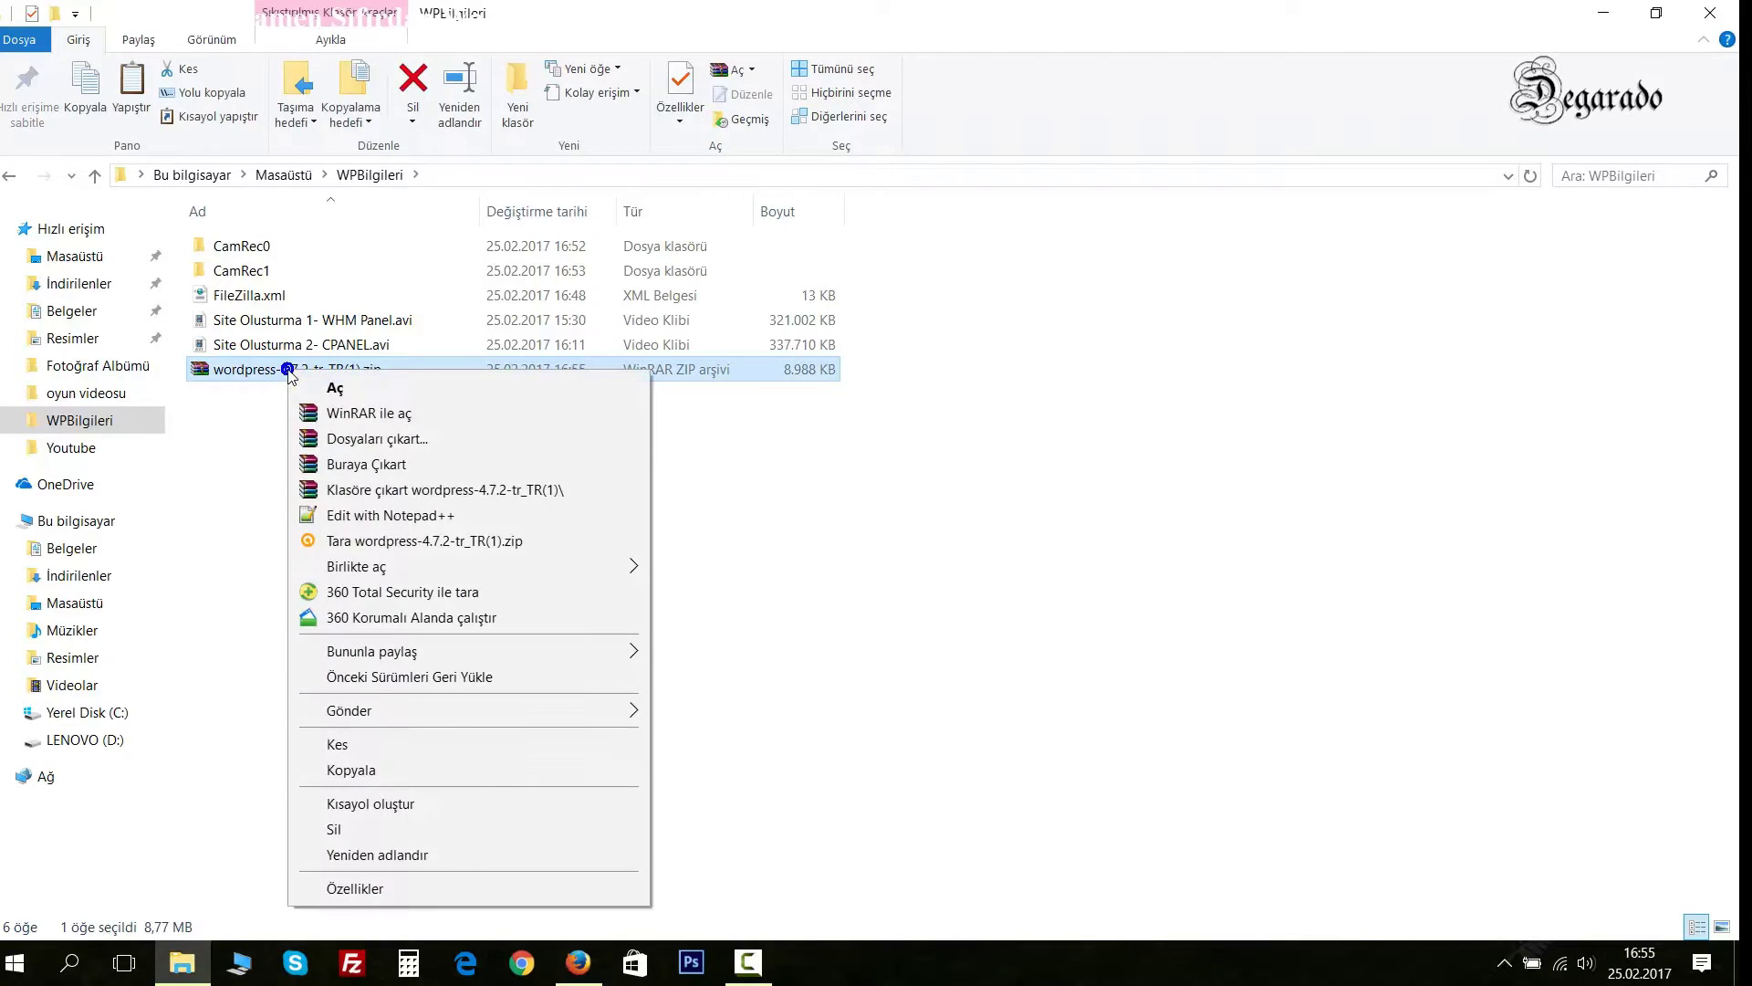
{"action": "left_click", "coordinate": [374, 492]}
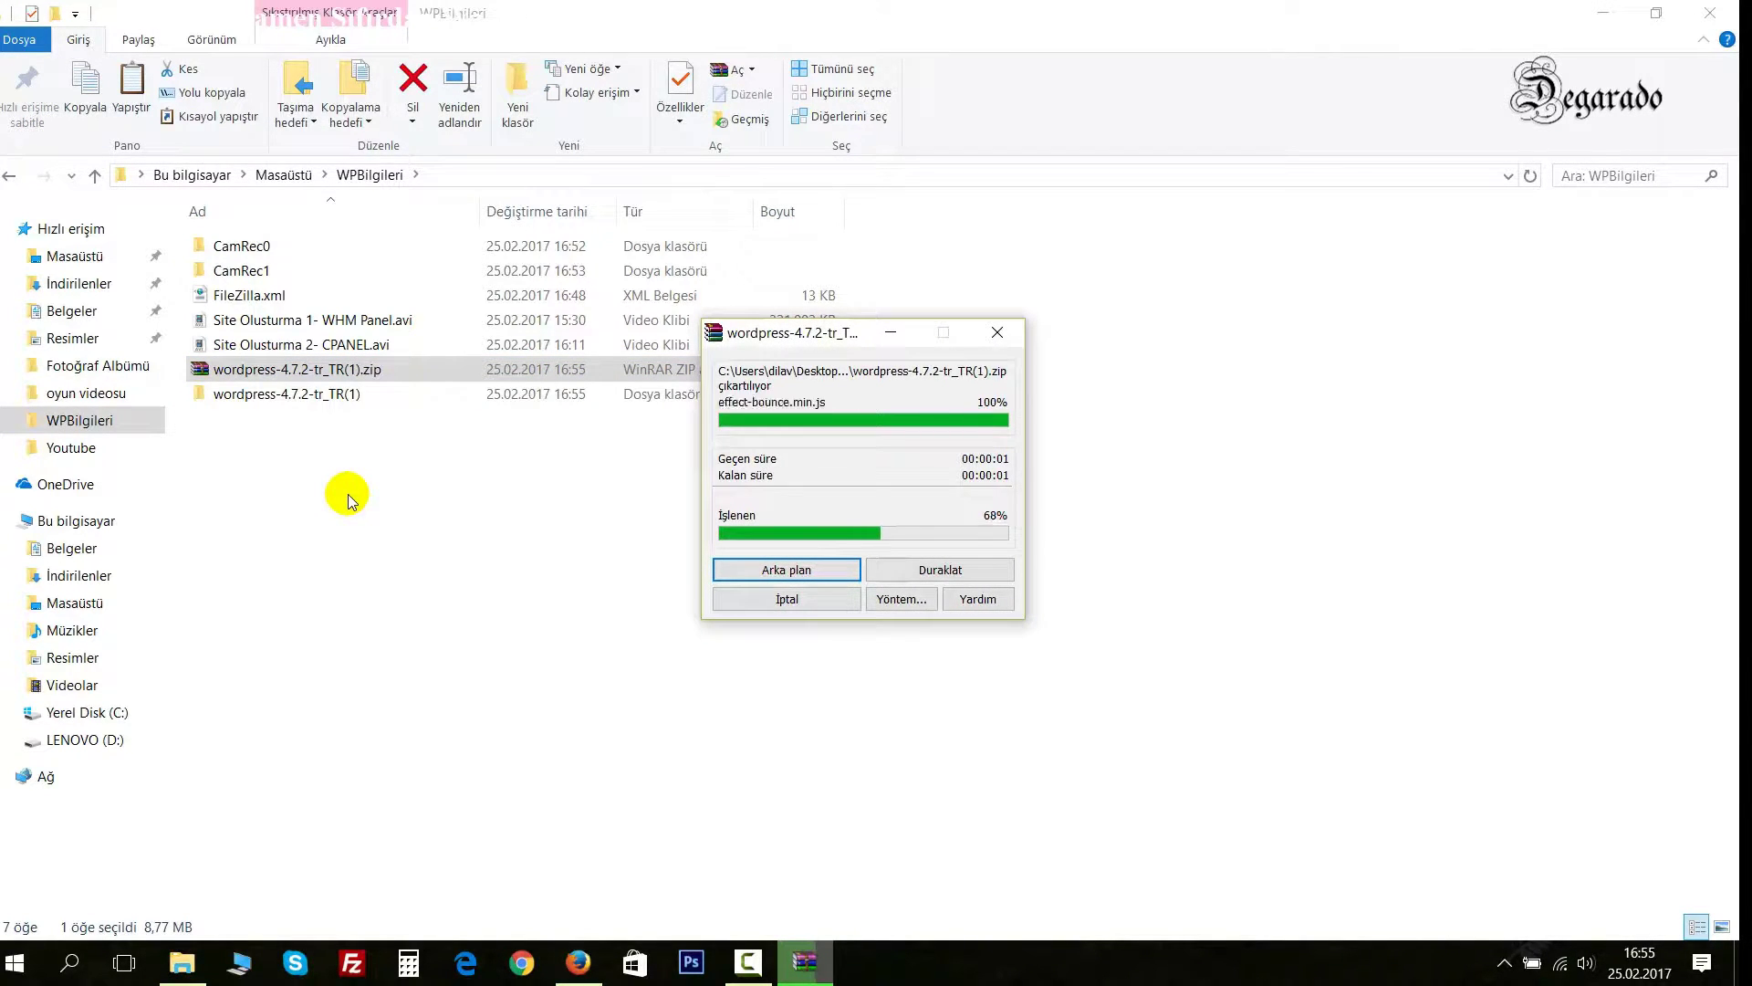
{"action": "left_click", "coordinate": [324, 474]}
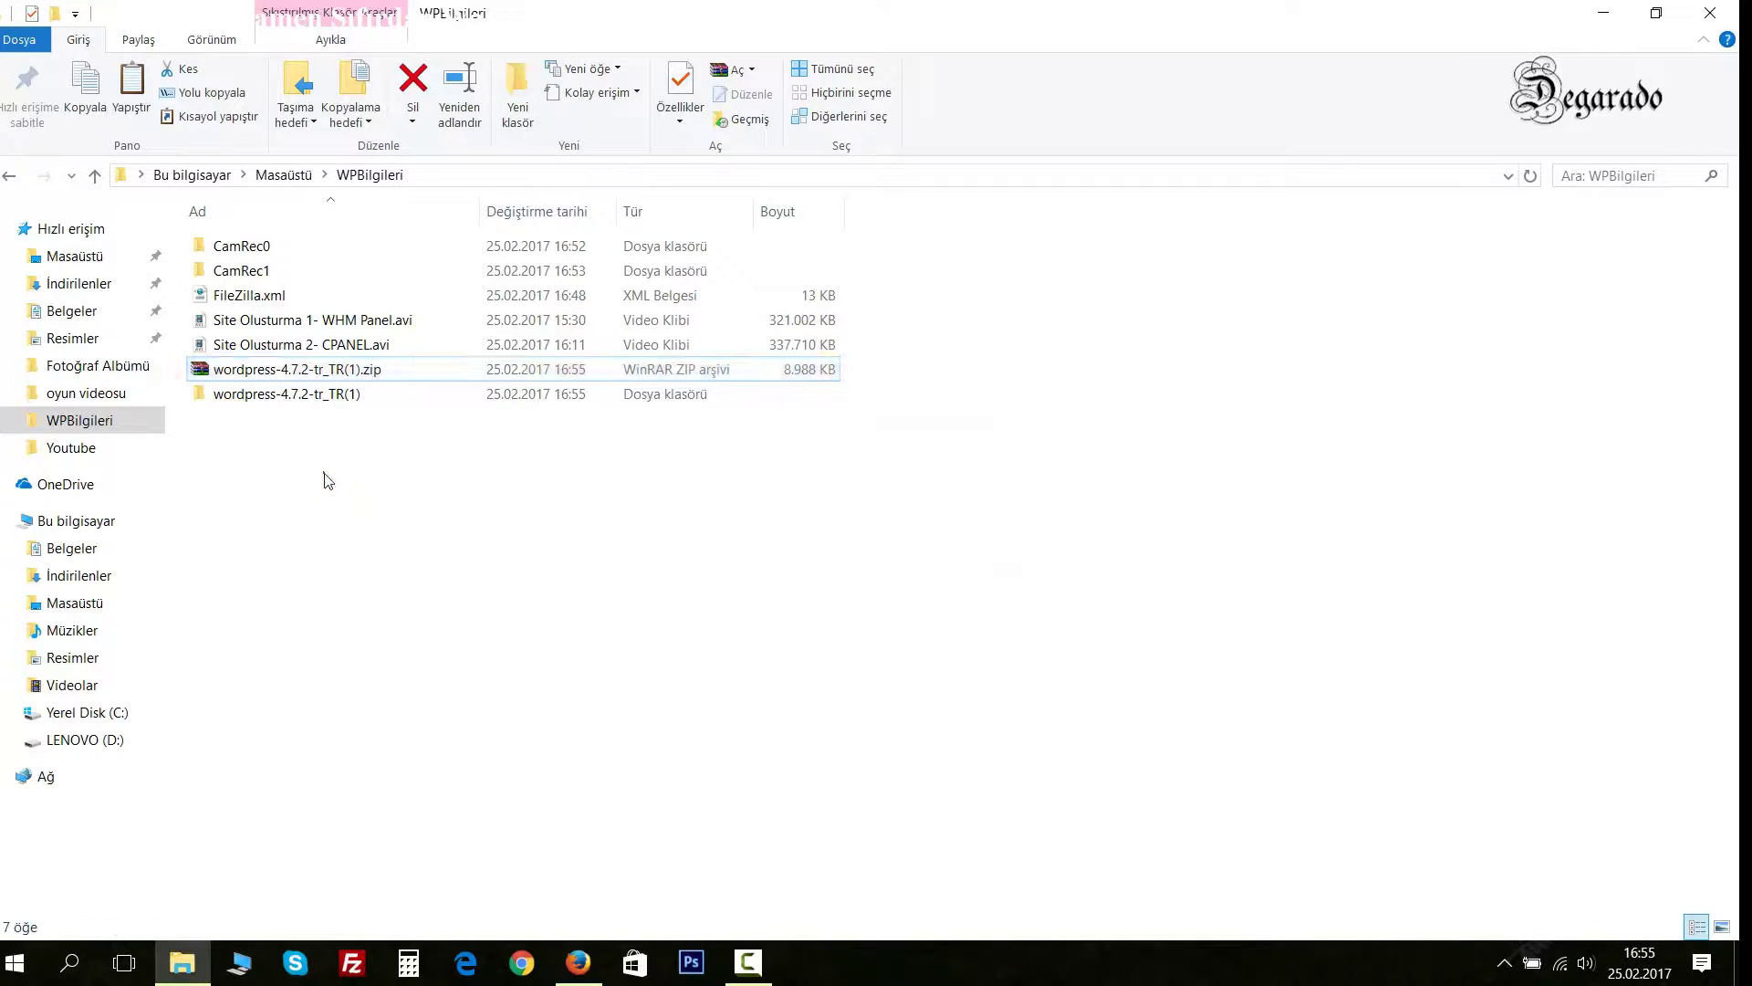
{"action": "left_click", "coordinate": [1603, 11]}
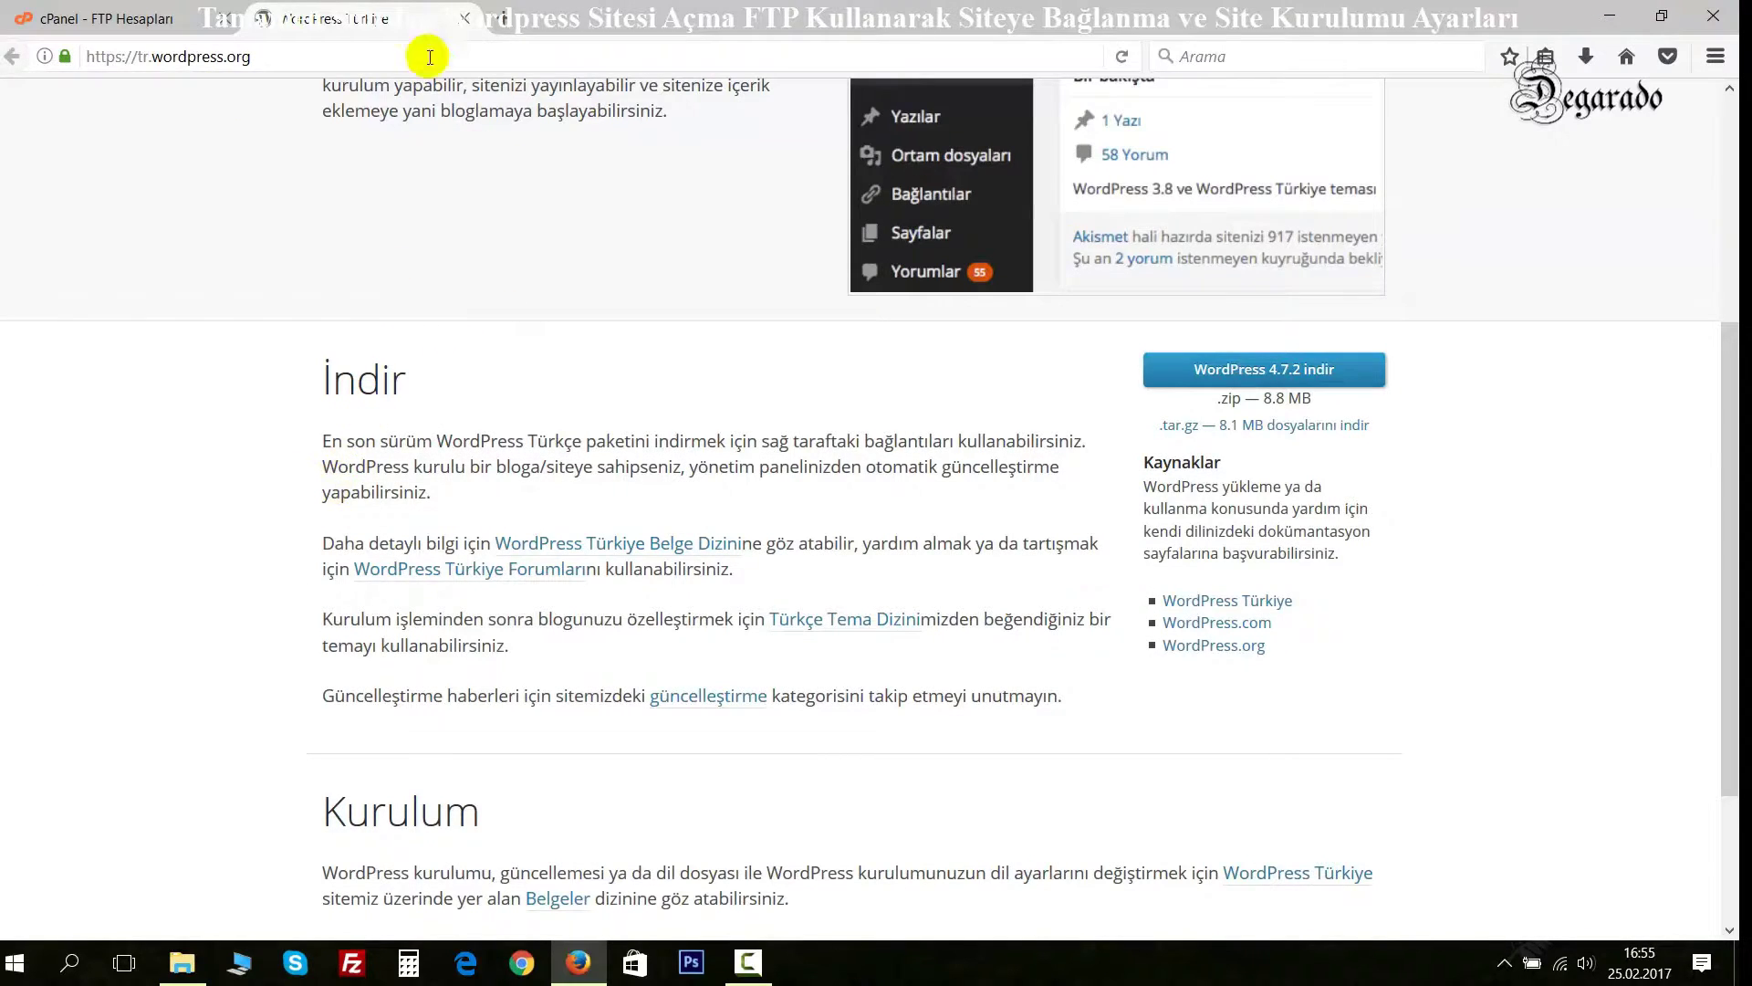
Close the tr.wordpress.org tab and bring FileZilla to the front.
{"action": "middle_click", "coordinate": [379, 28]}
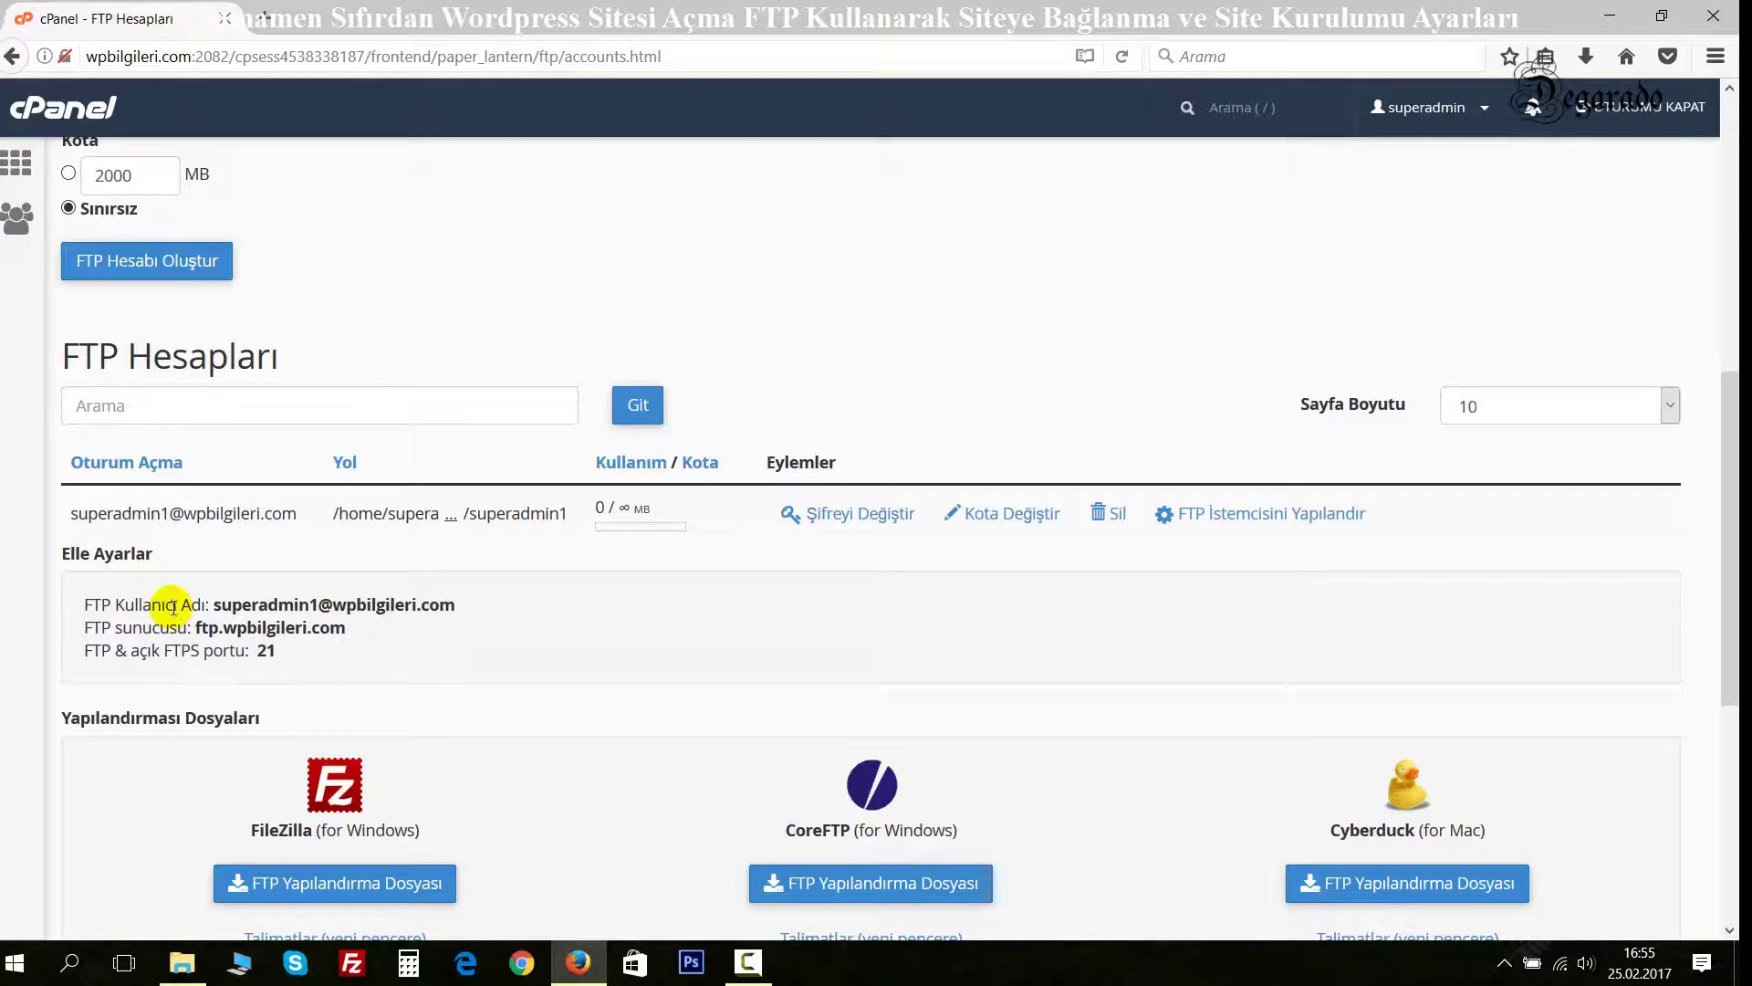
{"action": "left_click", "coordinate": [353, 963]}
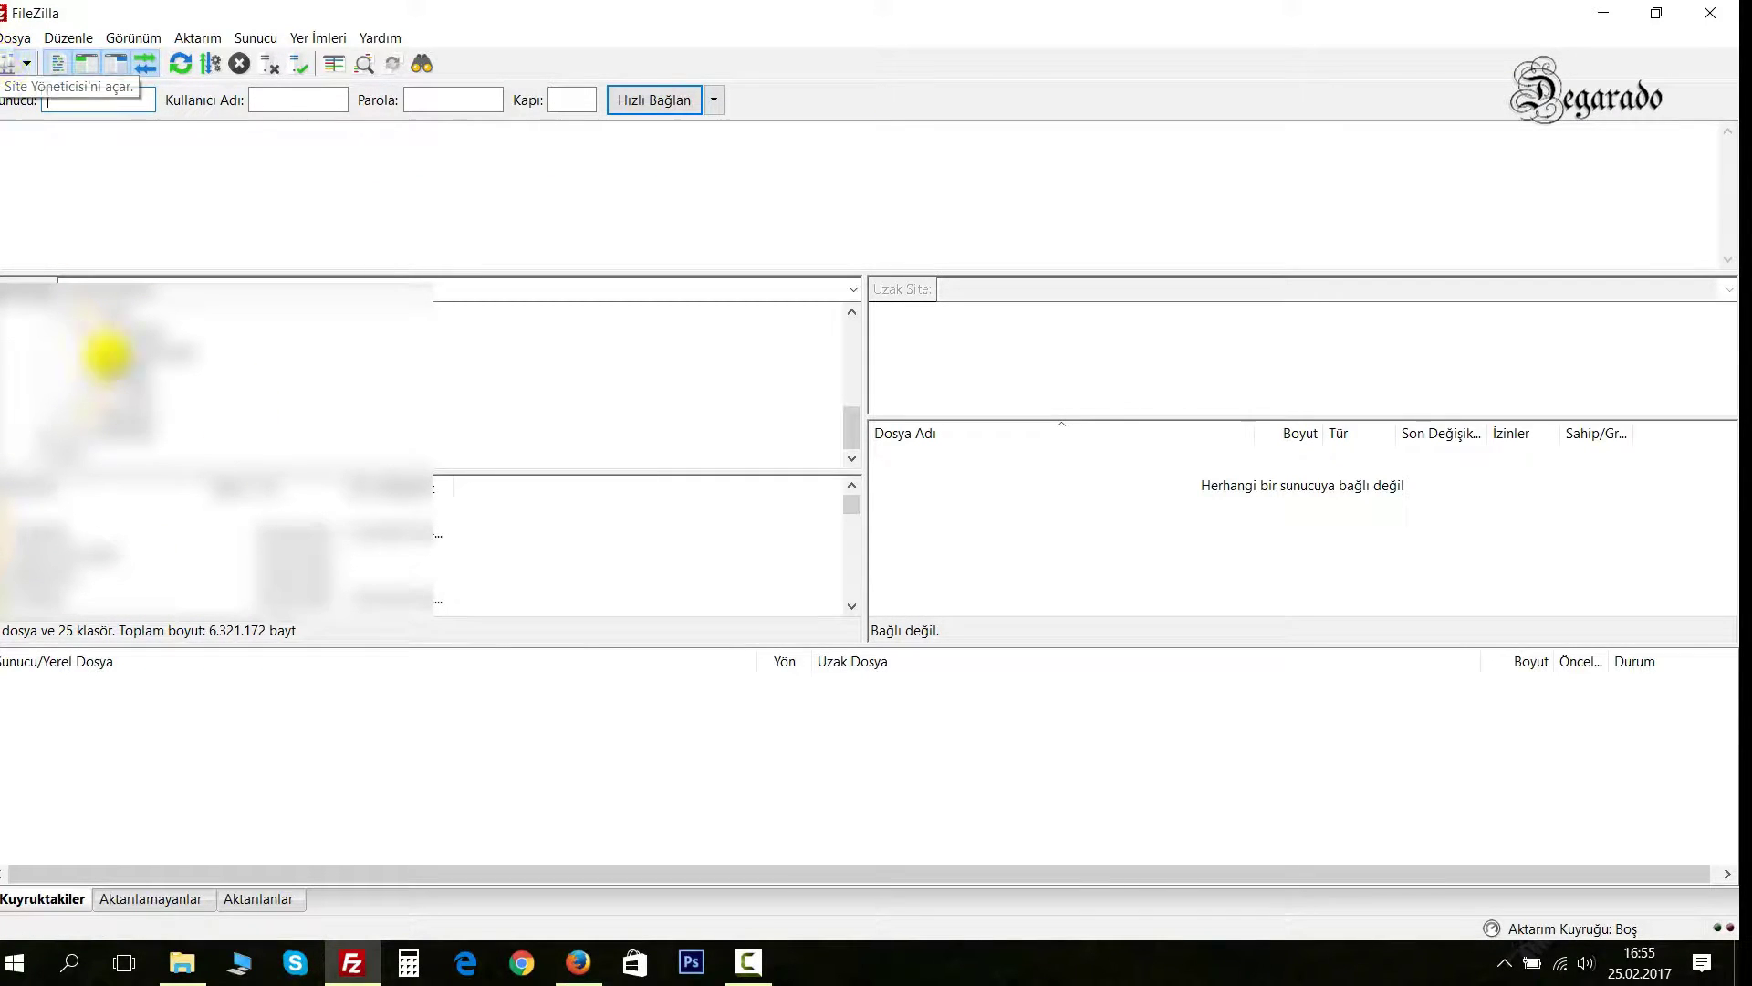
Browse FileZilla's local side into the extracted wordpress-4.7.2-tr_TR(1)\wordpress folder.
{"action": "left_click_drag", "start_coordinate": [850, 430], "coordinate": [852, 341]}
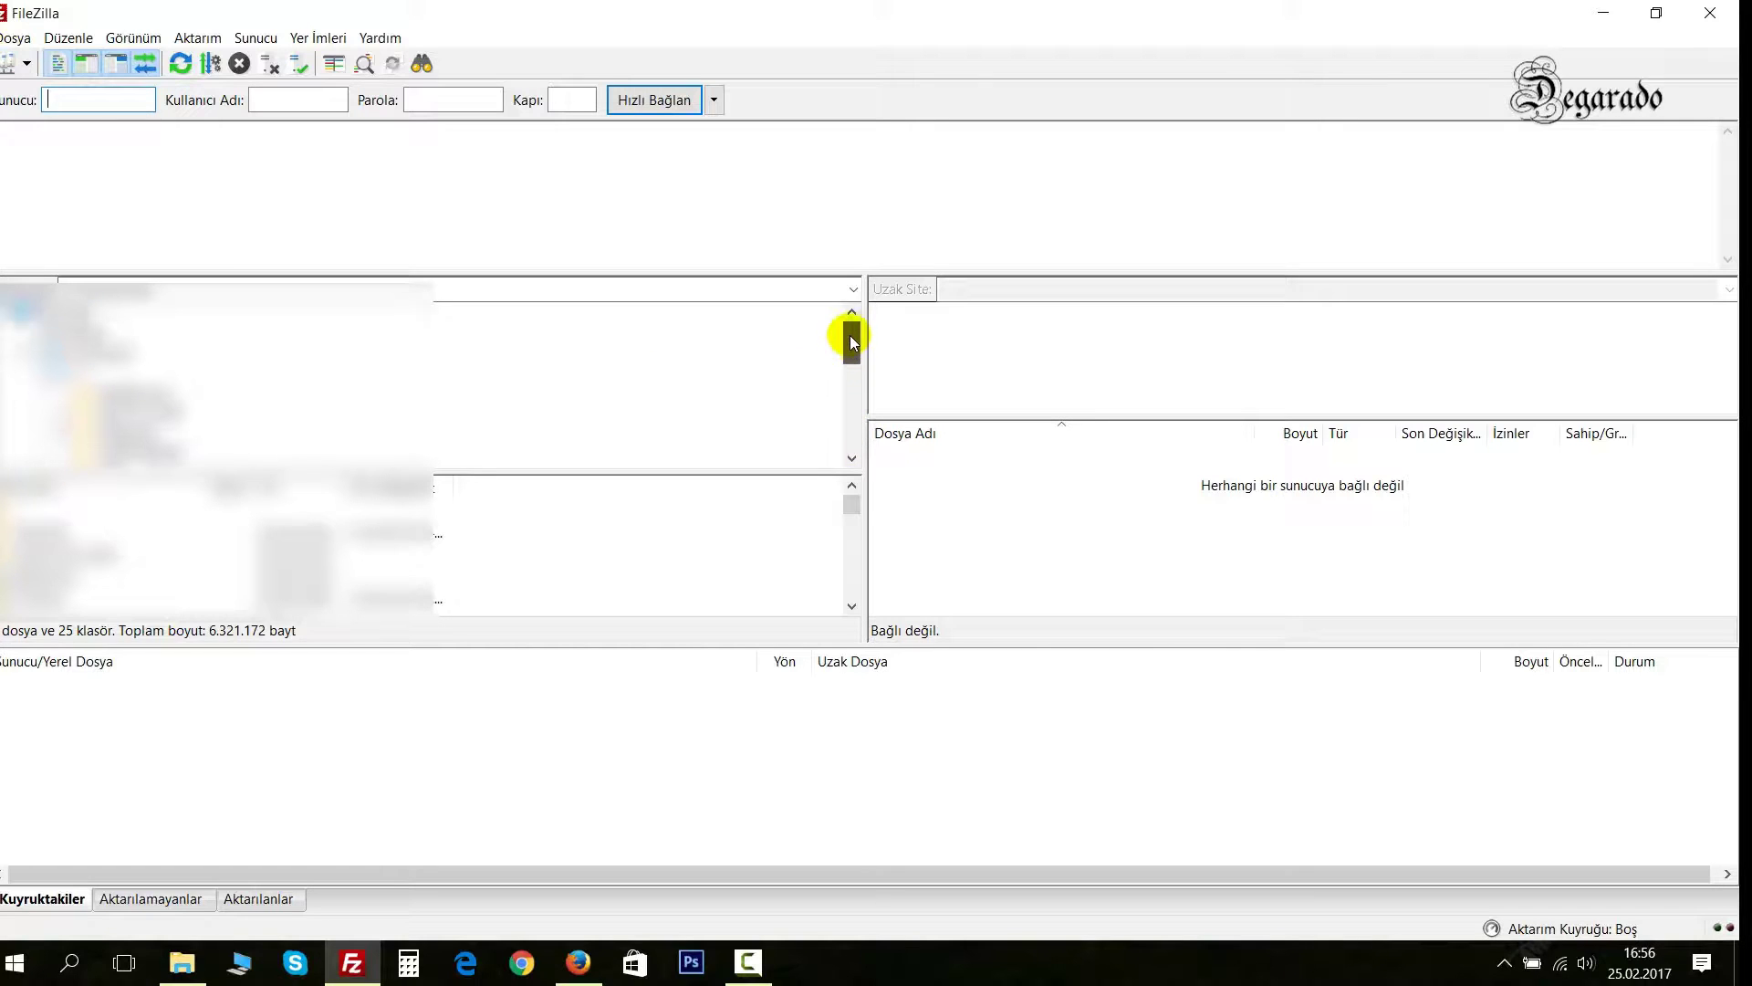
{"action": "left_click", "coordinate": [164, 432]}
{"action": "double_click", "coordinate": [46, 556]}
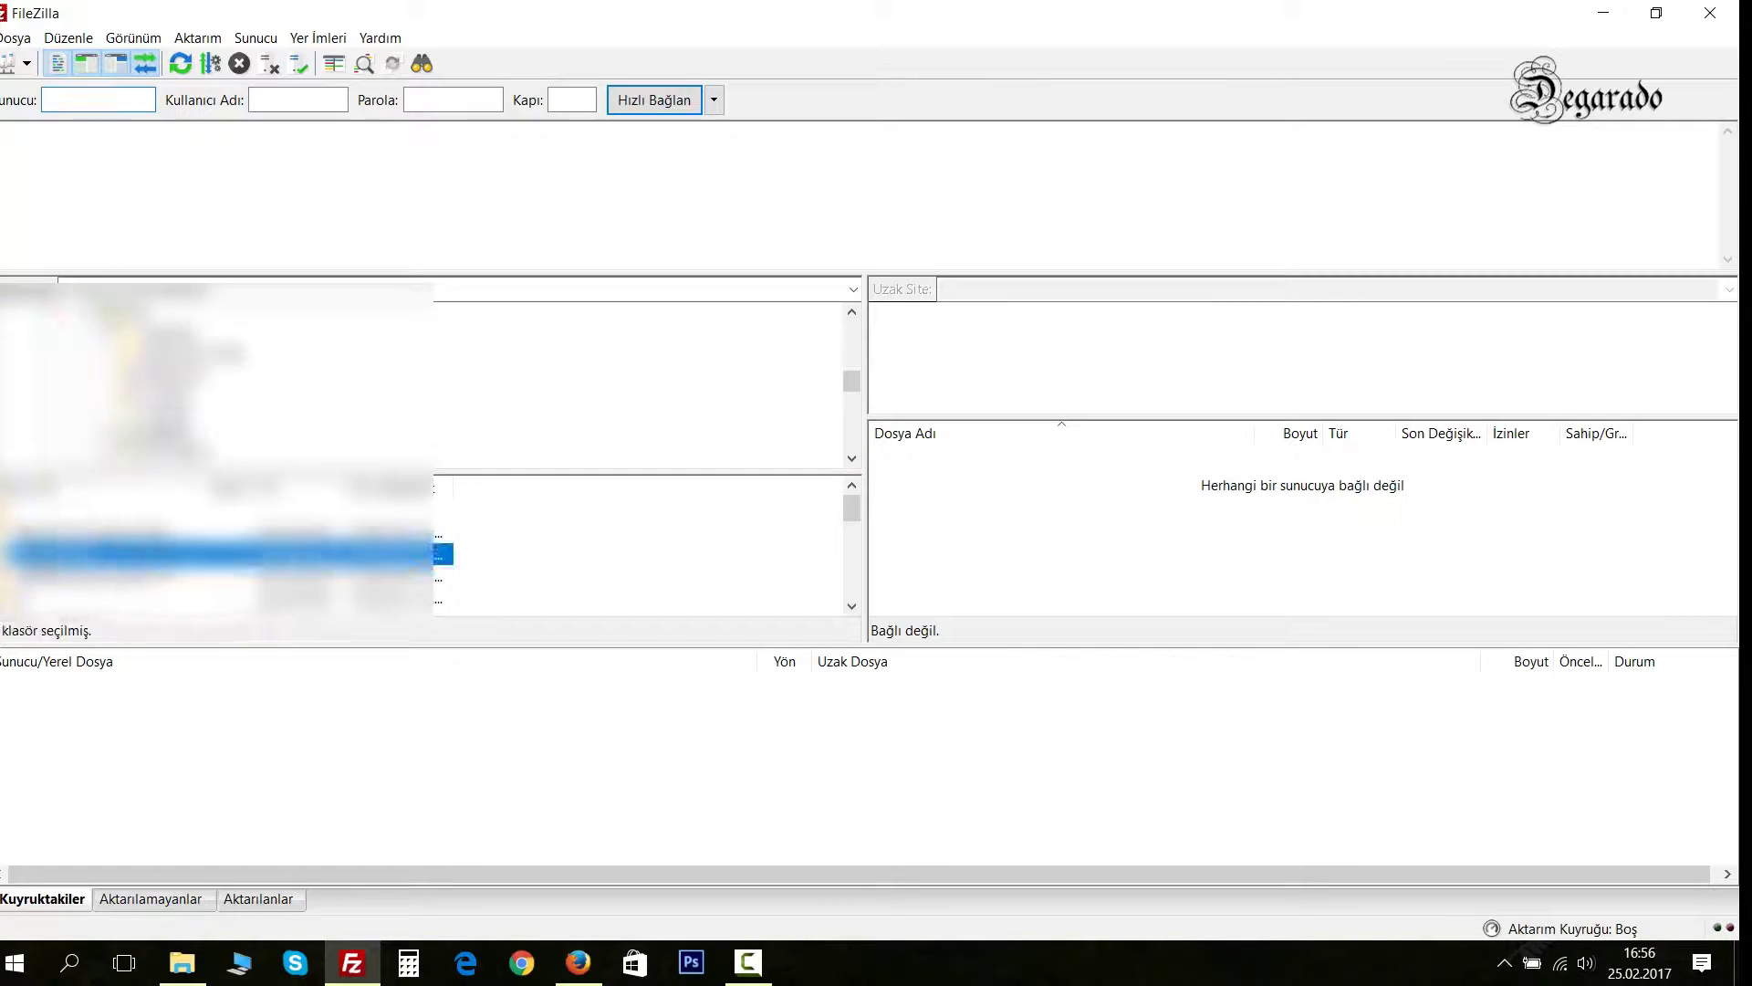
{"action": "left_click", "coordinate": [56, 528]}
{"action": "double_click", "coordinate": [57, 528]}
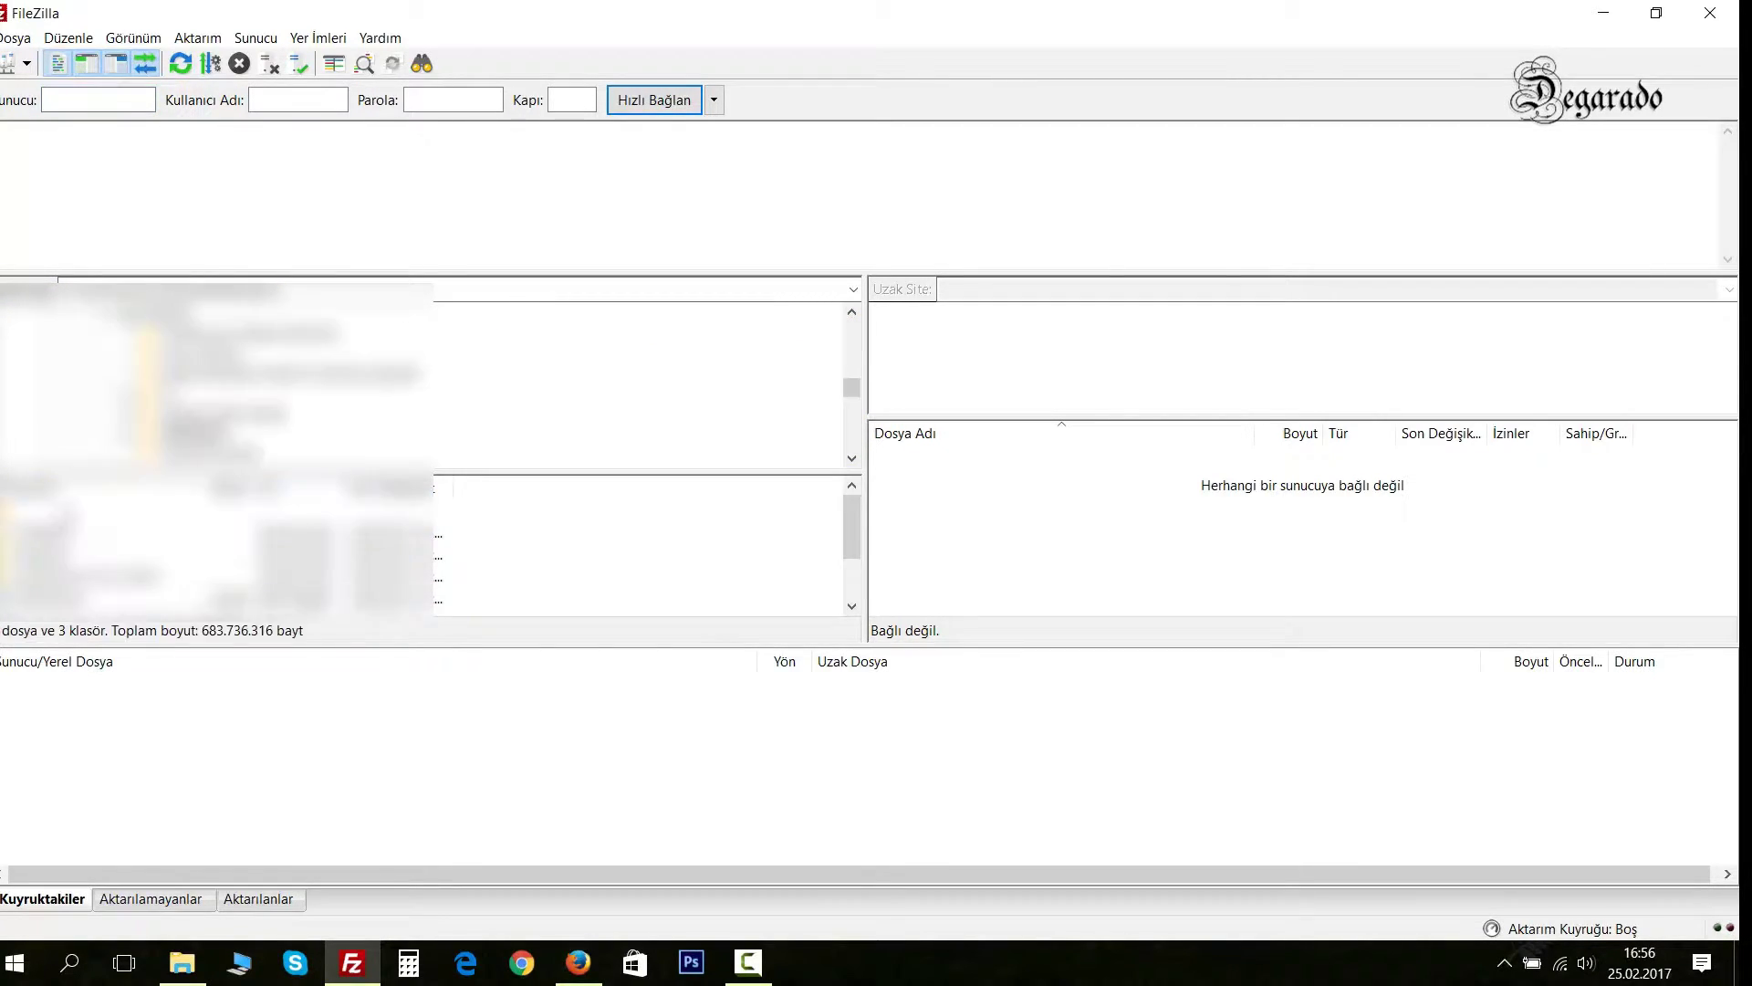
{"action": "left_click_drag", "start_coordinate": [847, 507], "coordinate": [853, 551]}
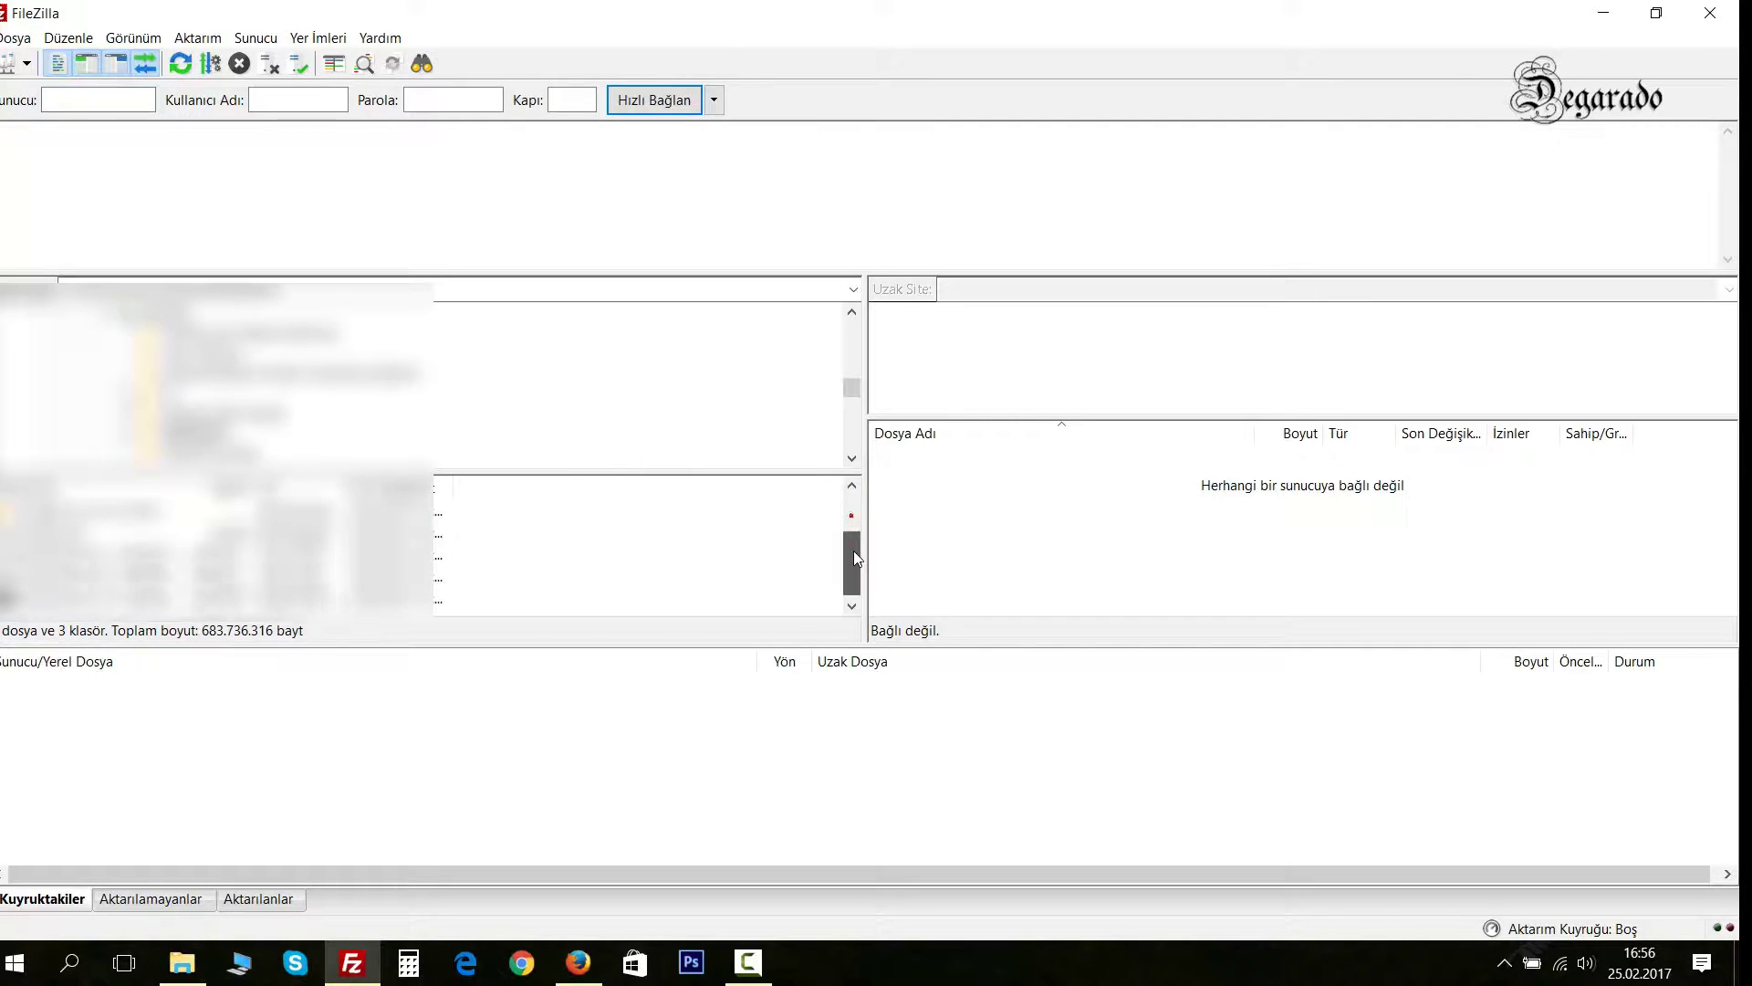
{"action": "double_click", "coordinate": [42, 509]}
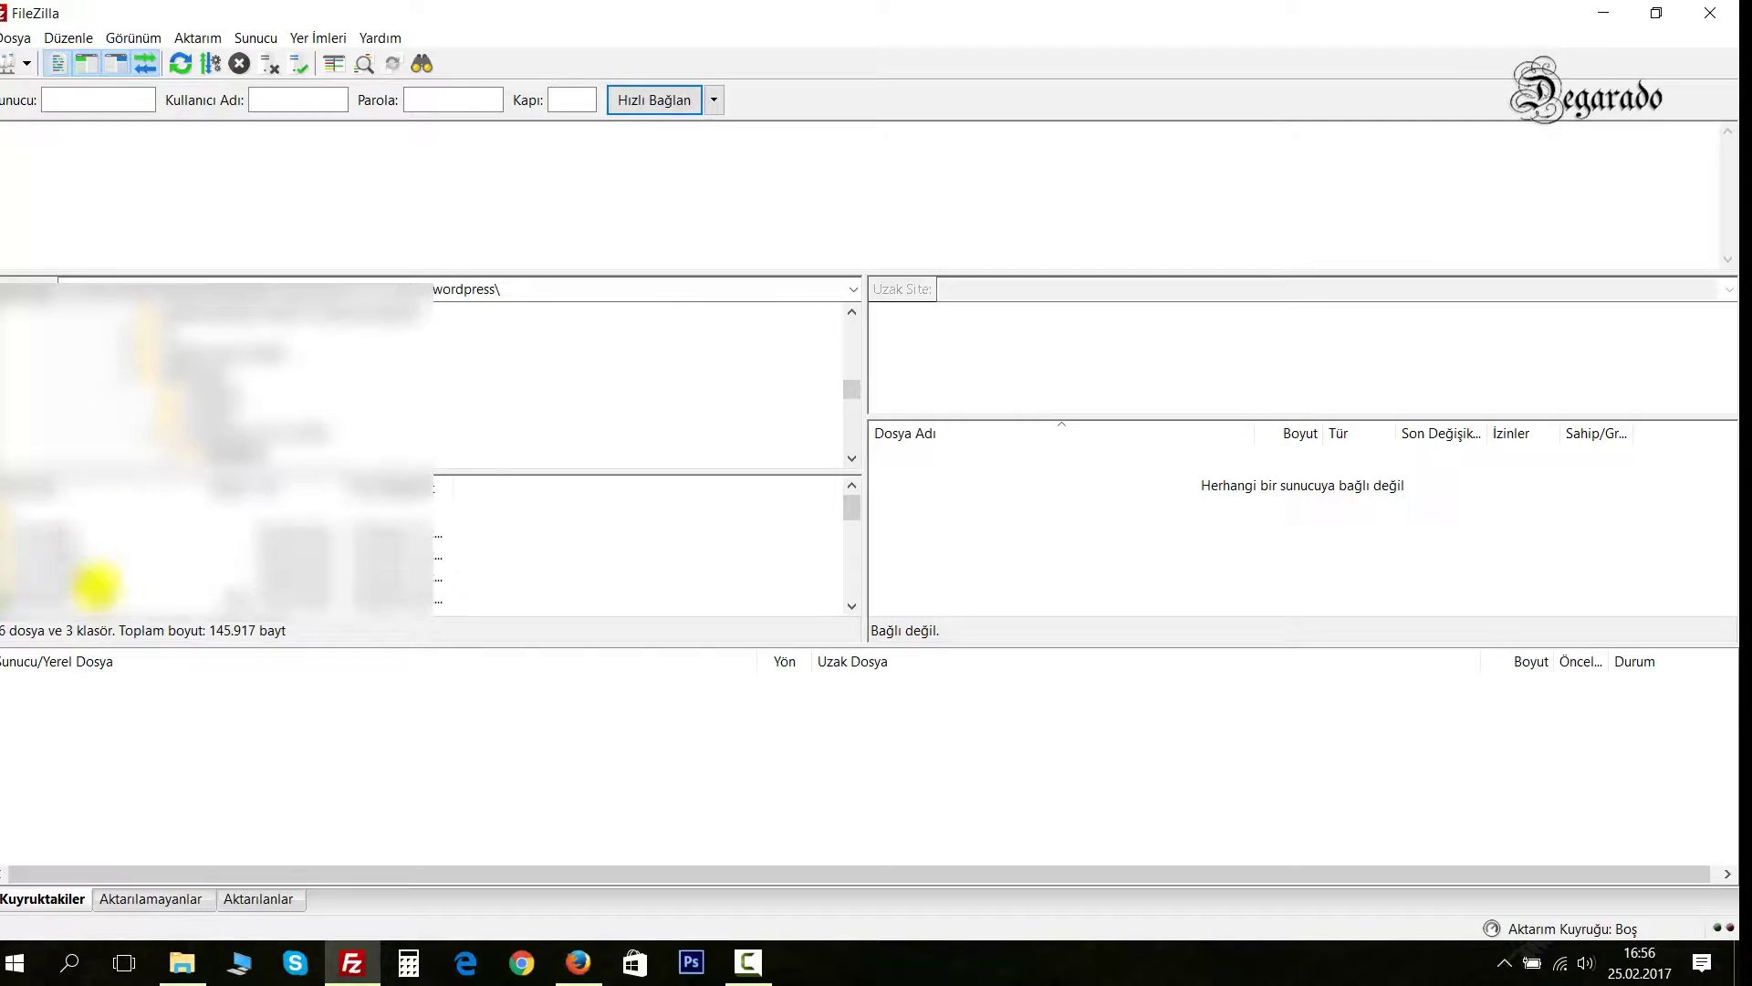
{"action": "left_click", "coordinate": [6, 63]}
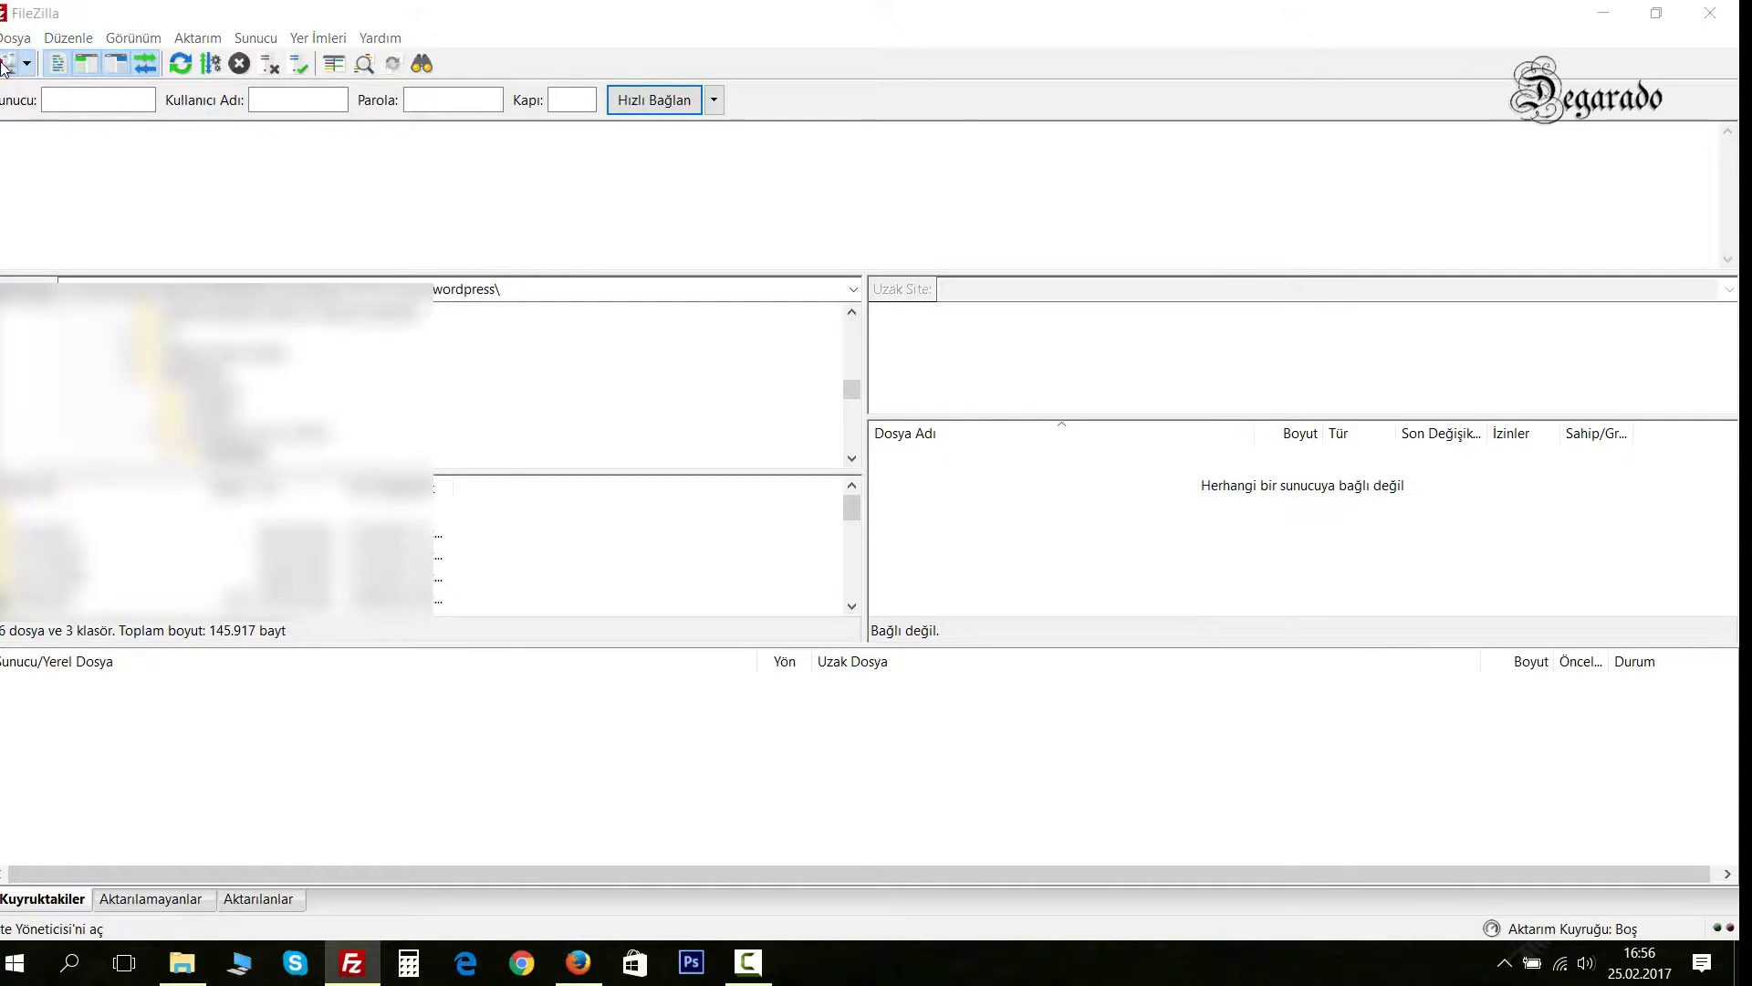
Add a saved site named WpBilgileri with host ftp.wpbilgileri.com copied from cPanel.
{"action": "left_click", "coordinate": [572, 598]}
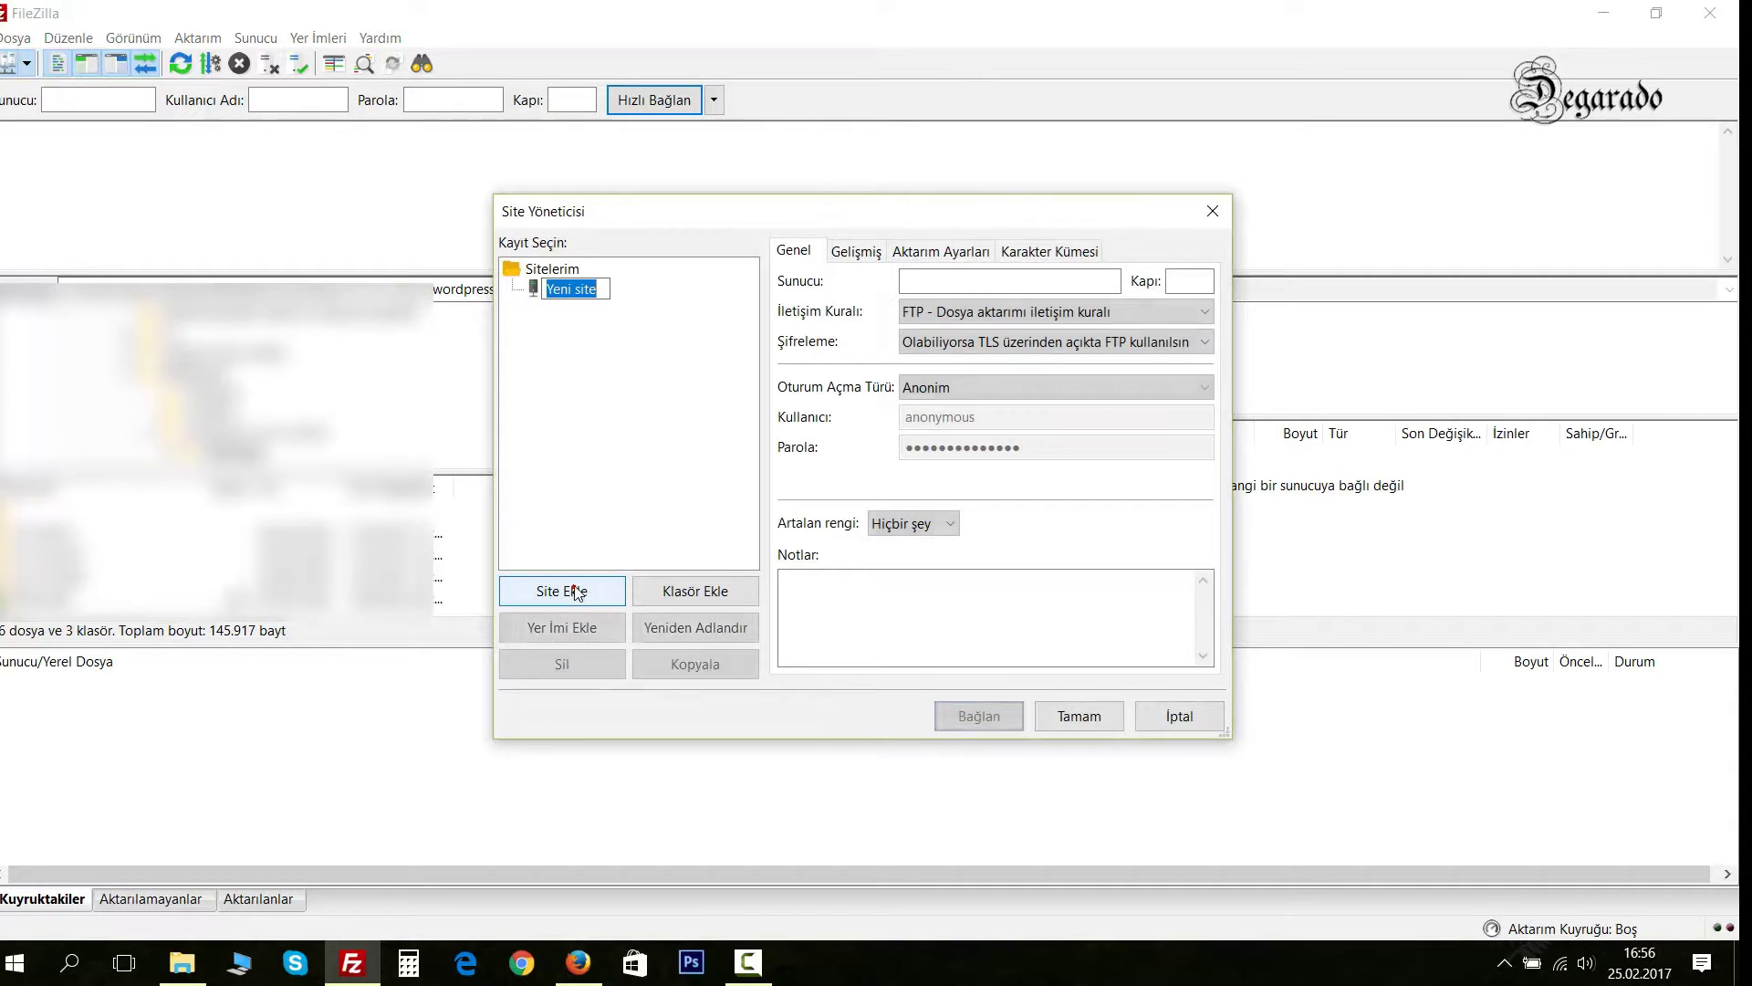
{"action": "type", "text": "W"}
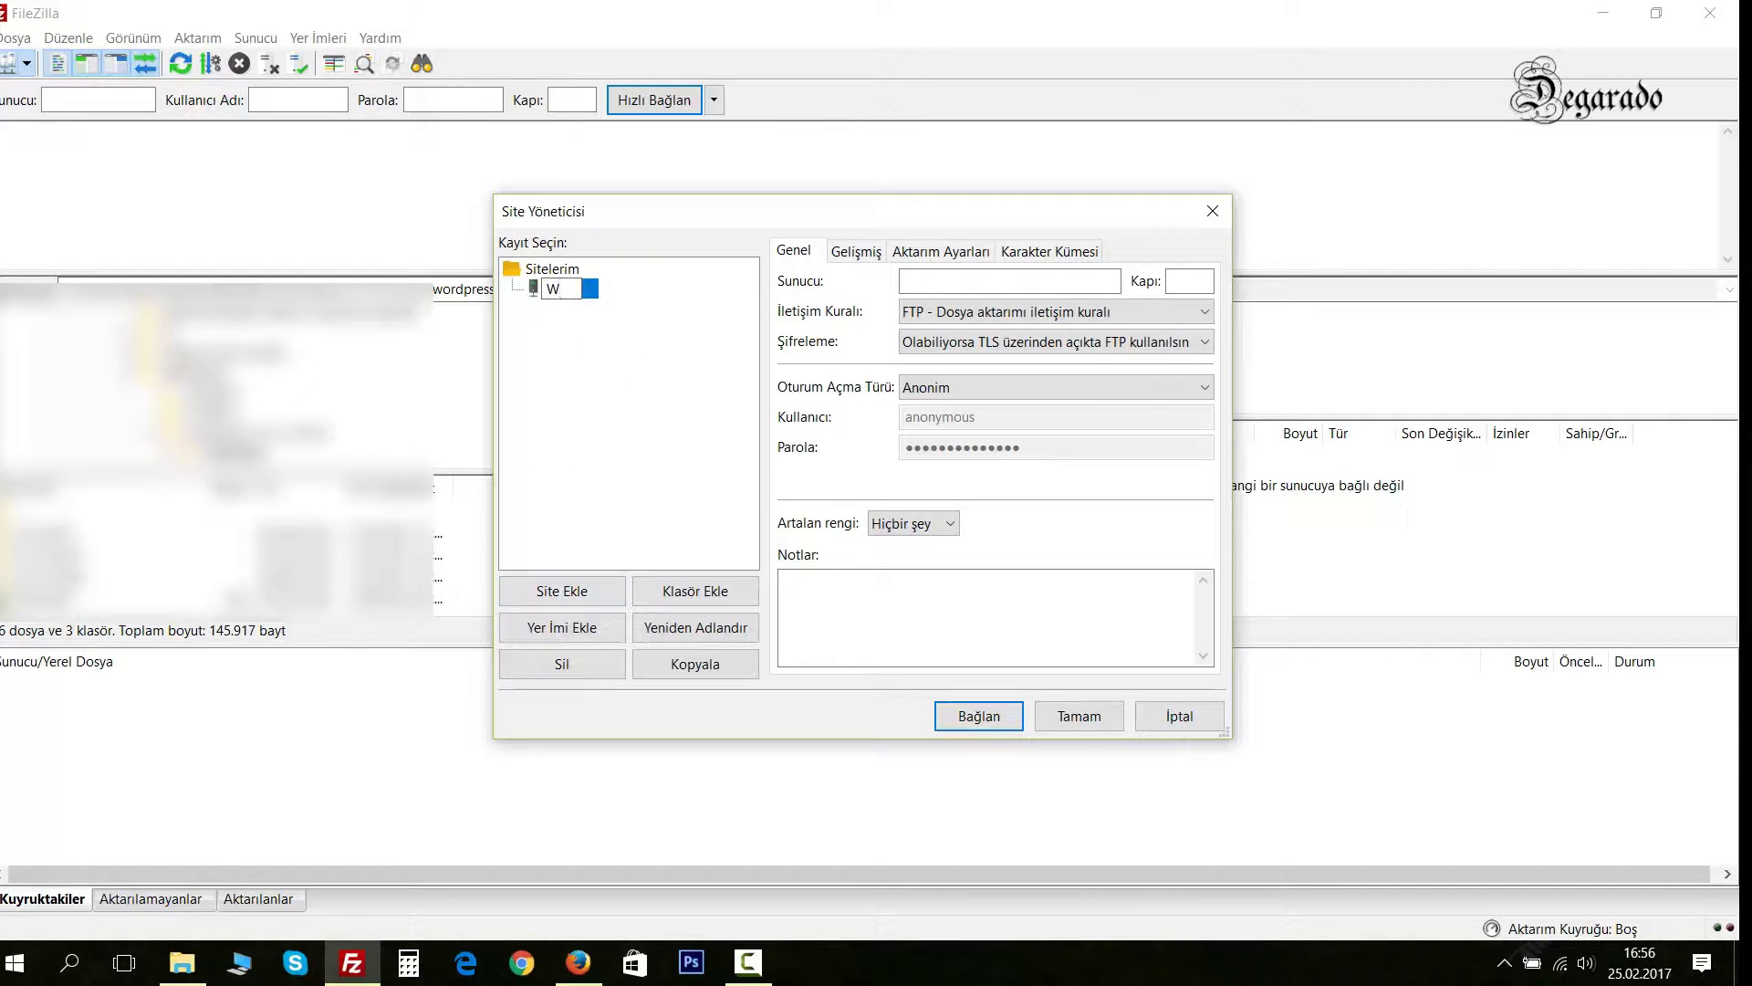
{"action": "type", "text": "pBilgileri"}
{"action": "key", "text": "Return"}
{"action": "left_click", "coordinate": [925, 274]}
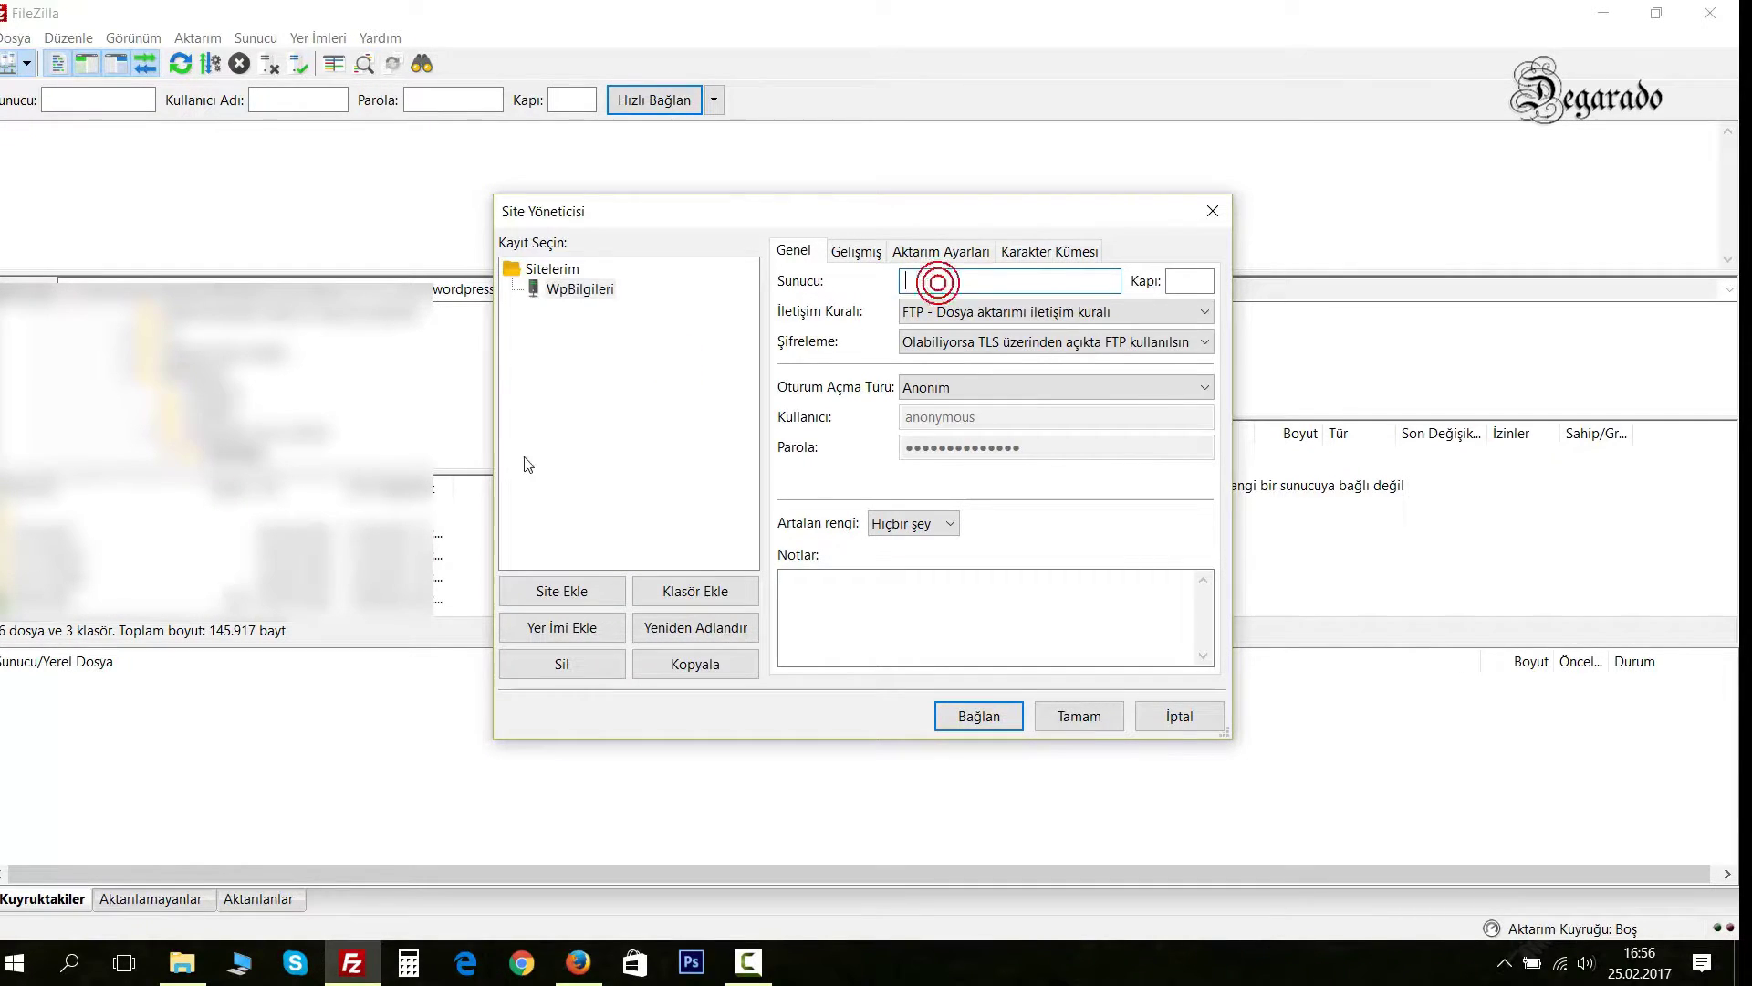
{"action": "left_click", "coordinate": [578, 962]}
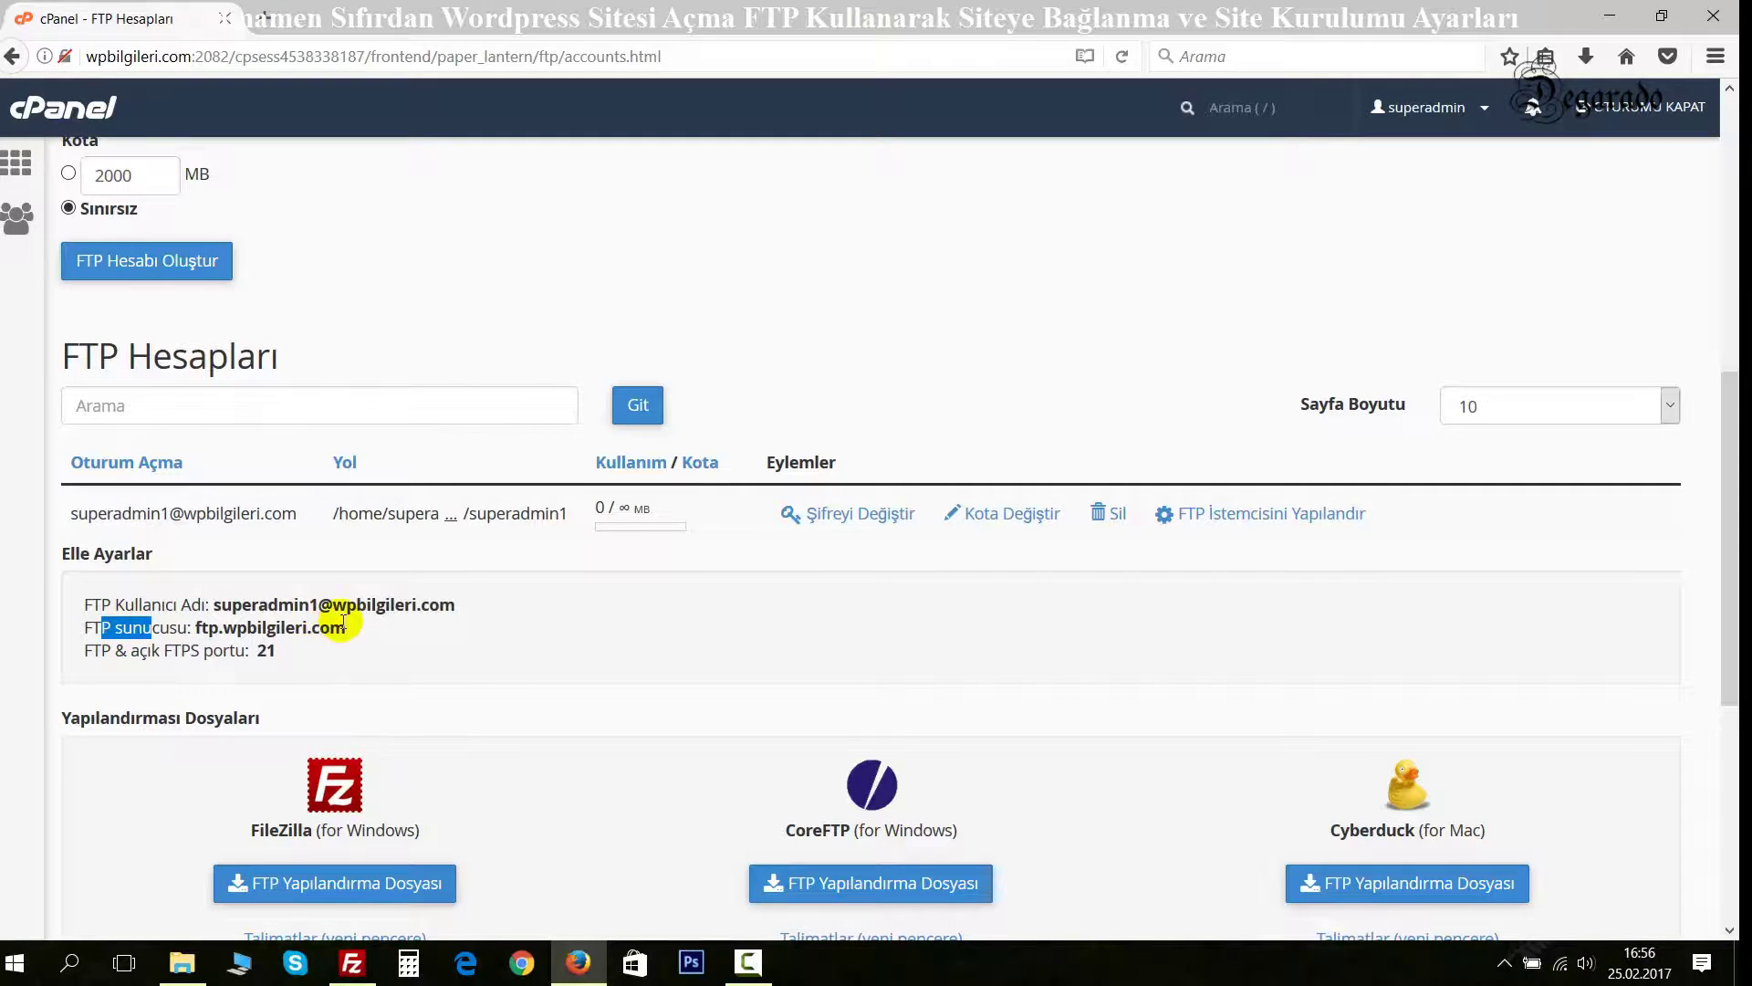
{"action": "left_click_drag", "start_coordinate": [342, 628], "coordinate": [209, 623]}
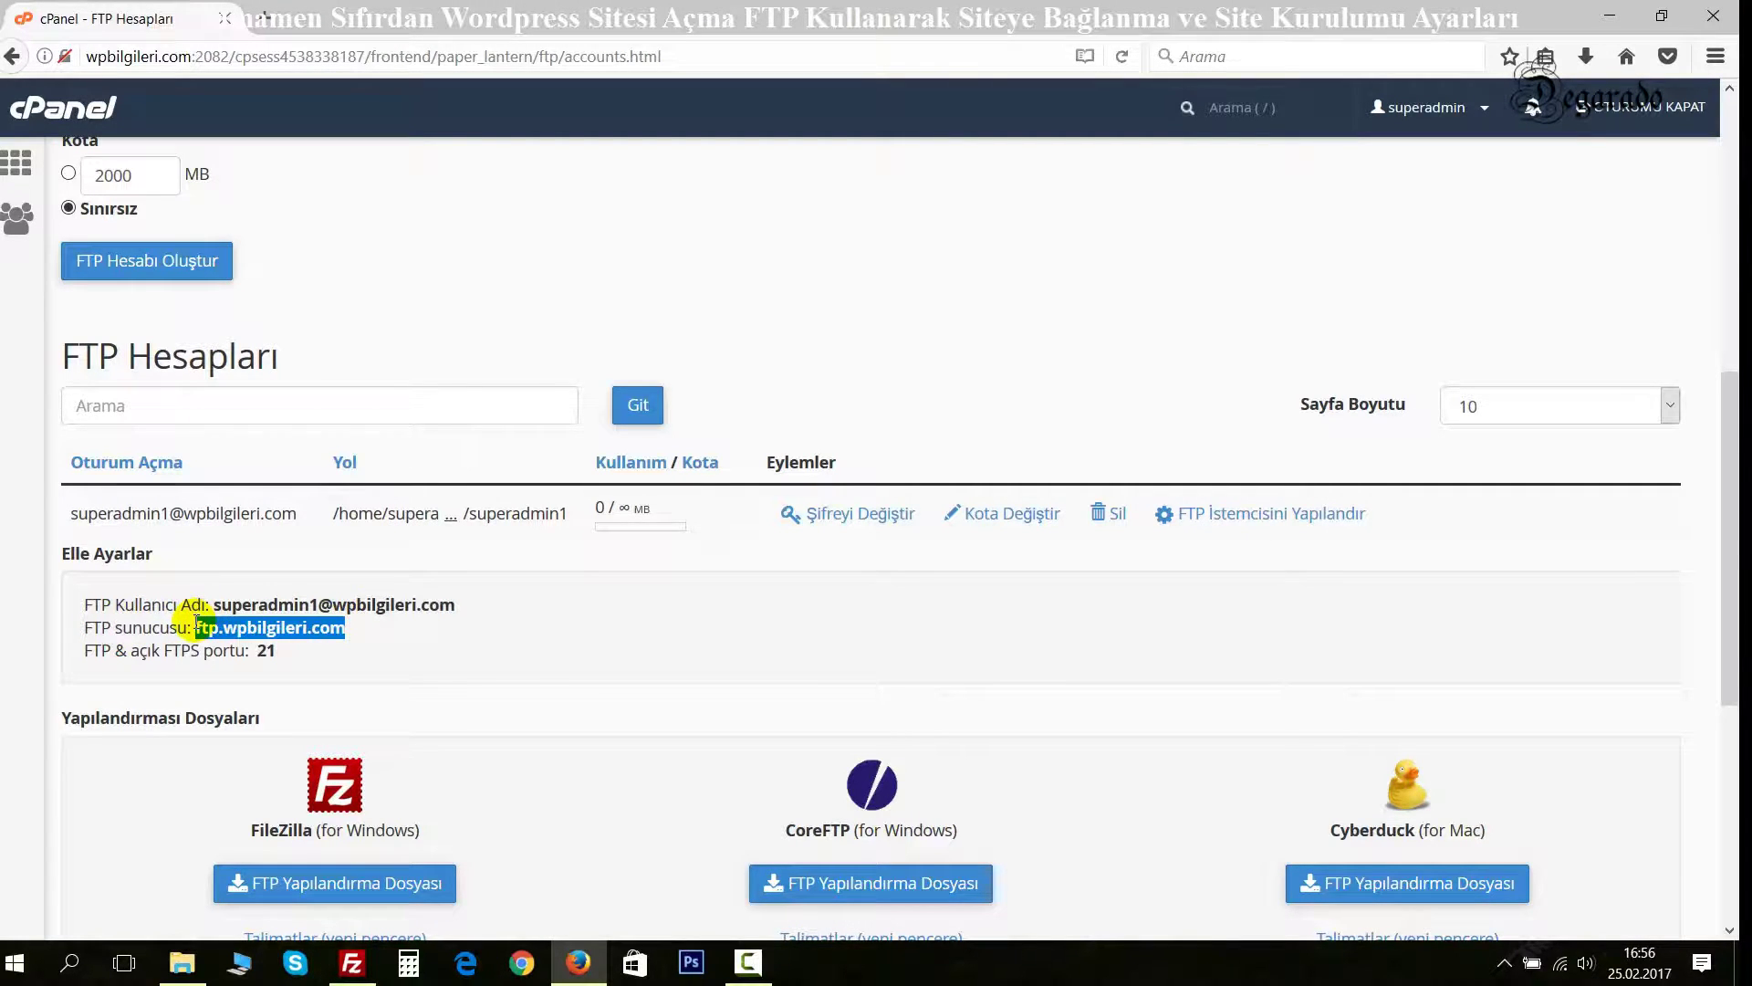
{"action": "key", "text": "ctrl+c"}
{"action": "key", "text": "alt+Tab"}
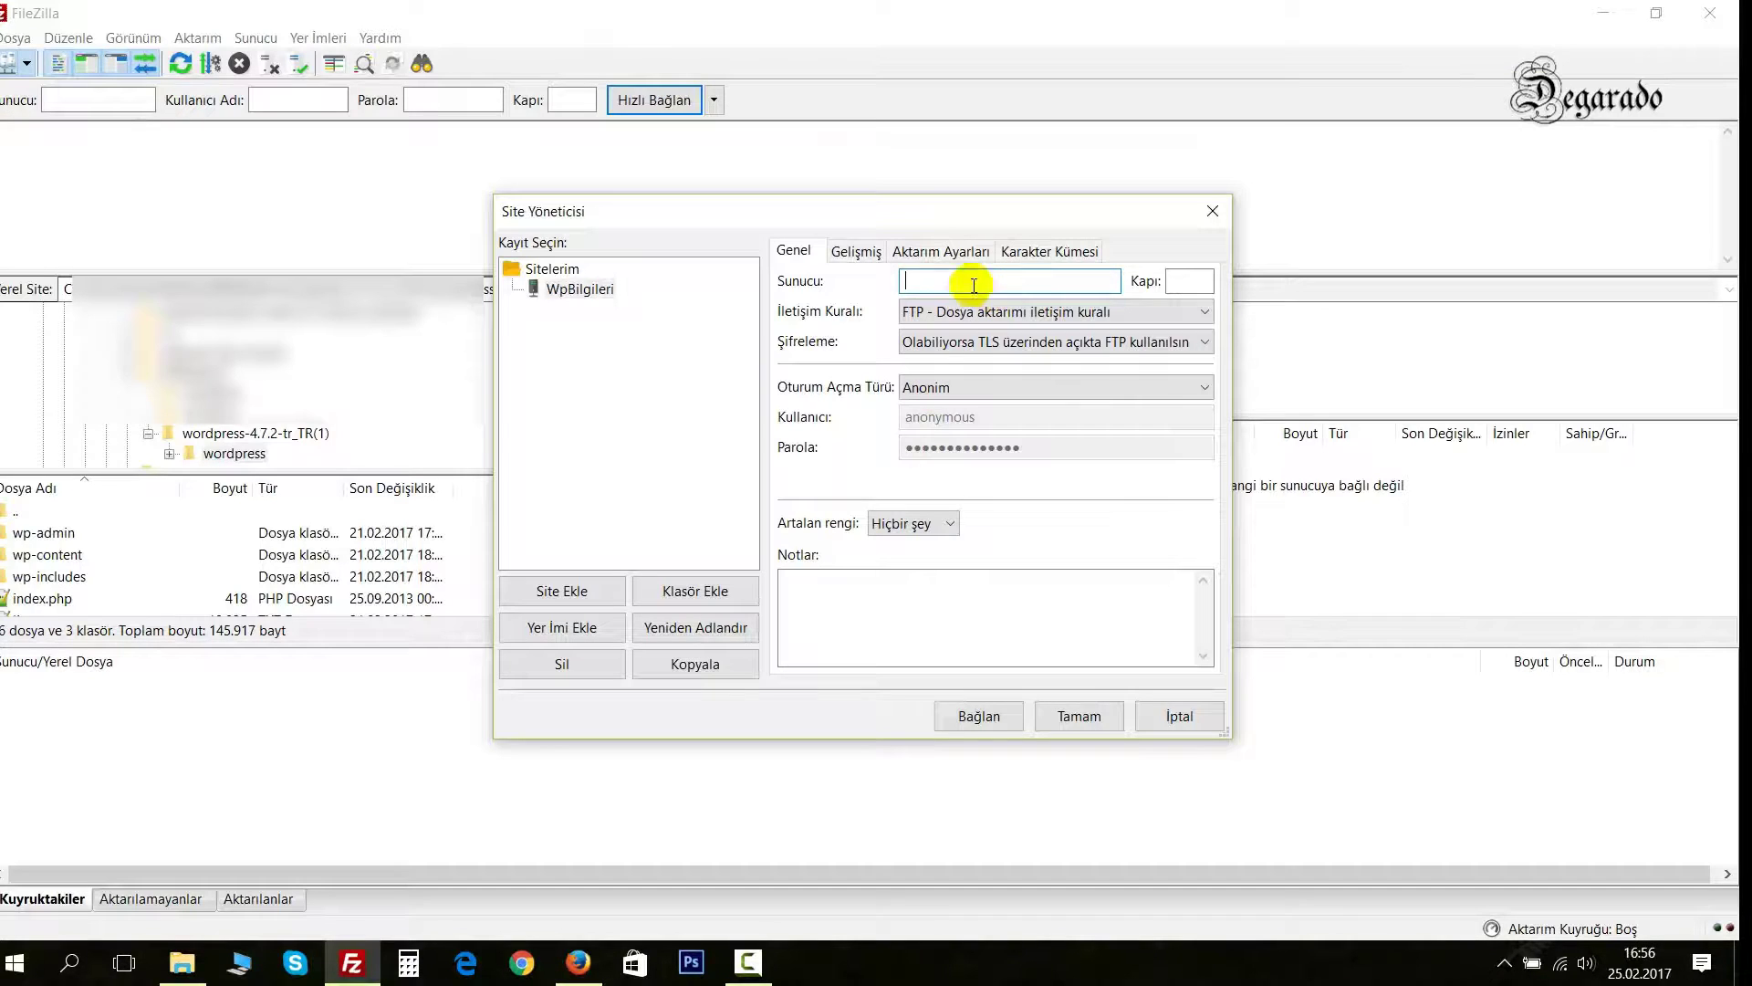
{"action": "left_click", "coordinate": [927, 280]}
{"action": "key", "text": "ctrl+v"}
Set the site's port to 21 and select the FTP username in cPanel.
{"action": "left_click", "coordinate": [1193, 281]}
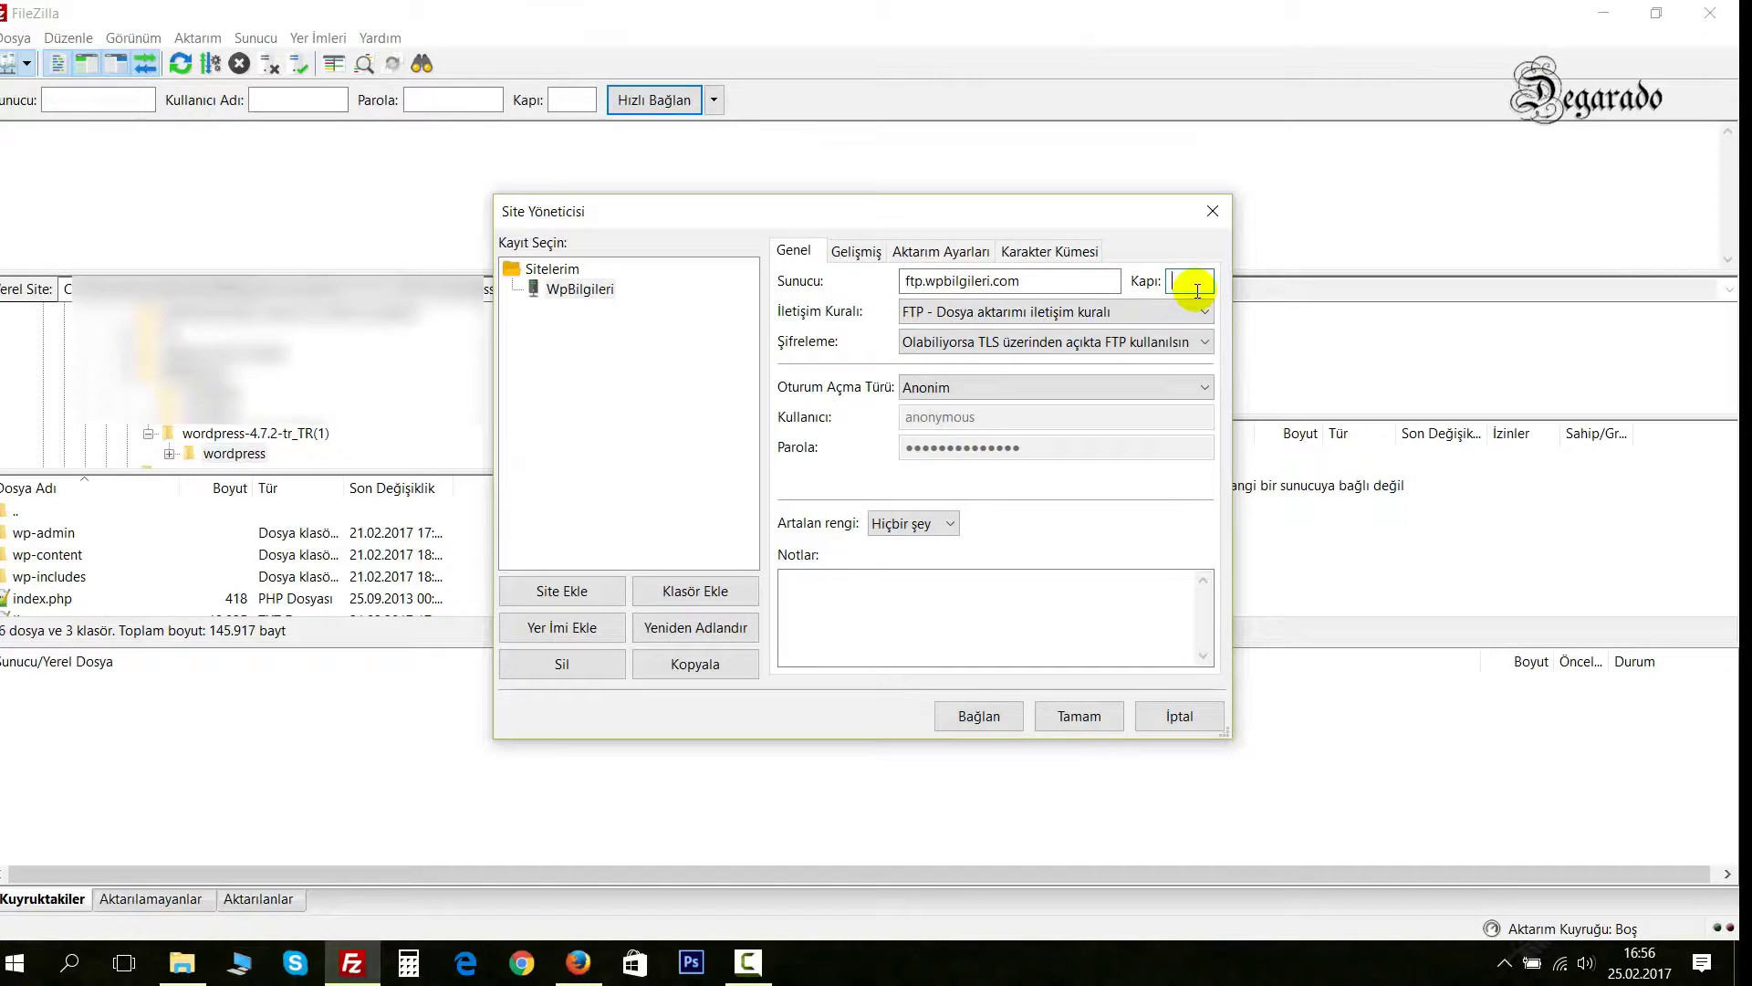
{"action": "type", "text": "21"}
{"action": "key", "text": "alt+Tab"}
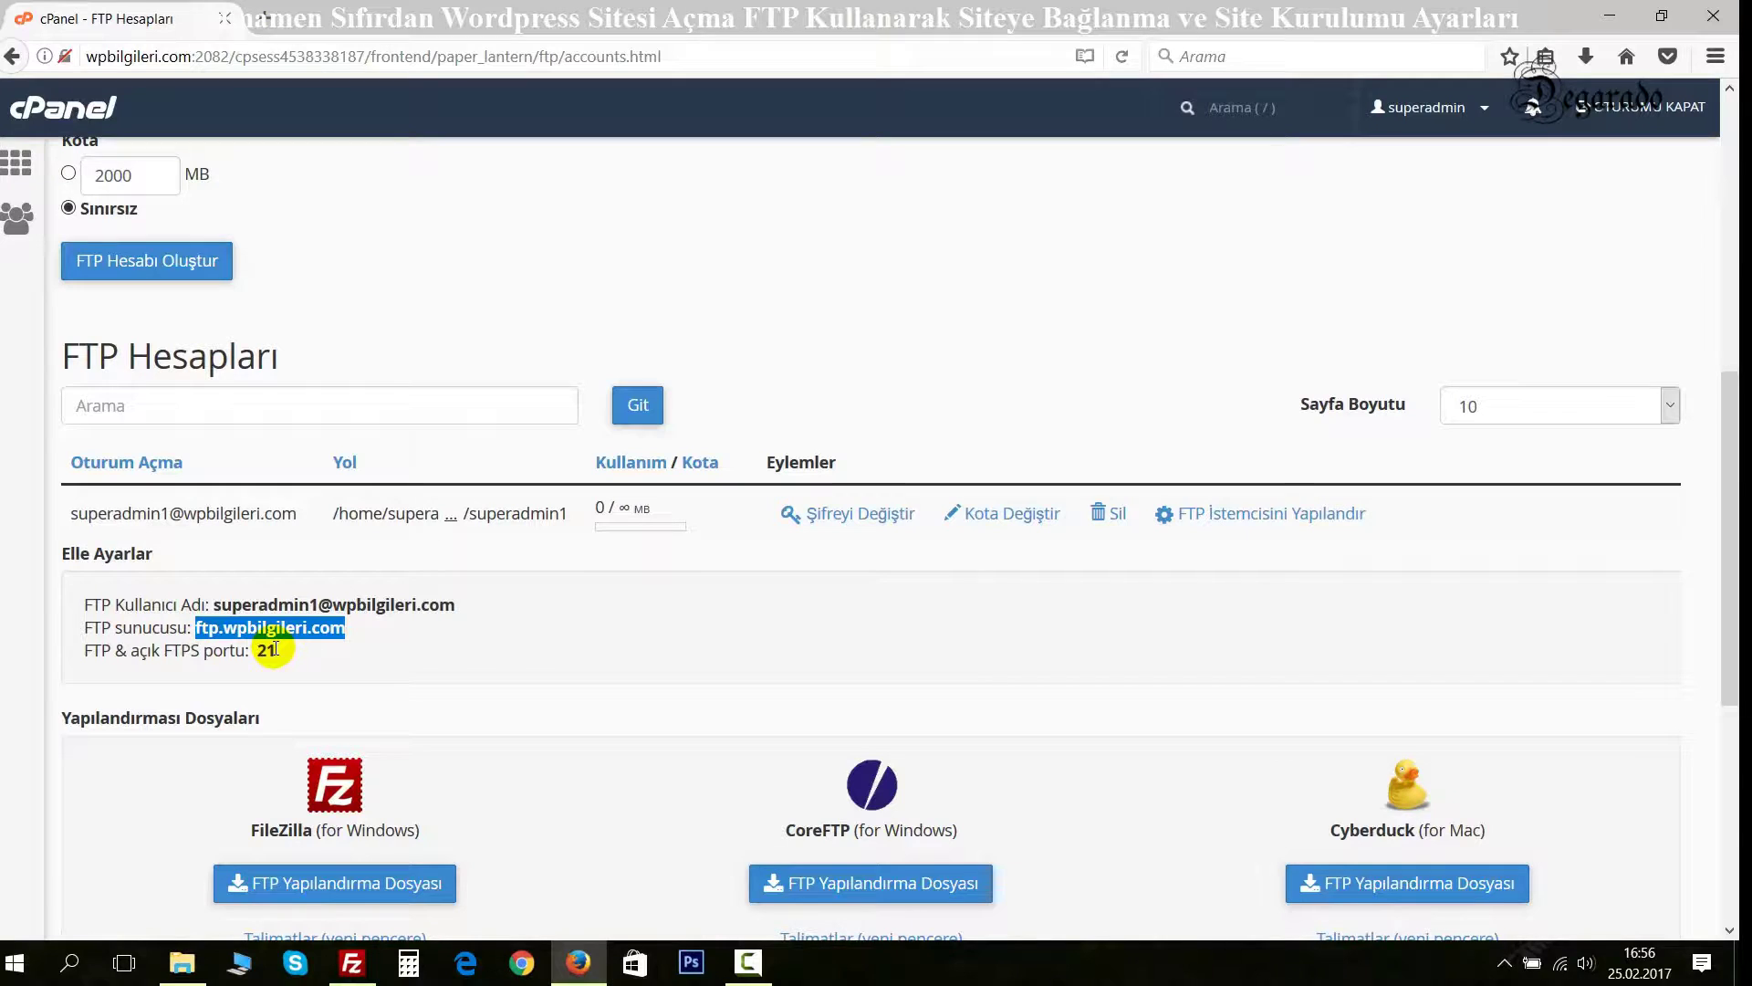
{"action": "key", "text": "alt+Tab"}
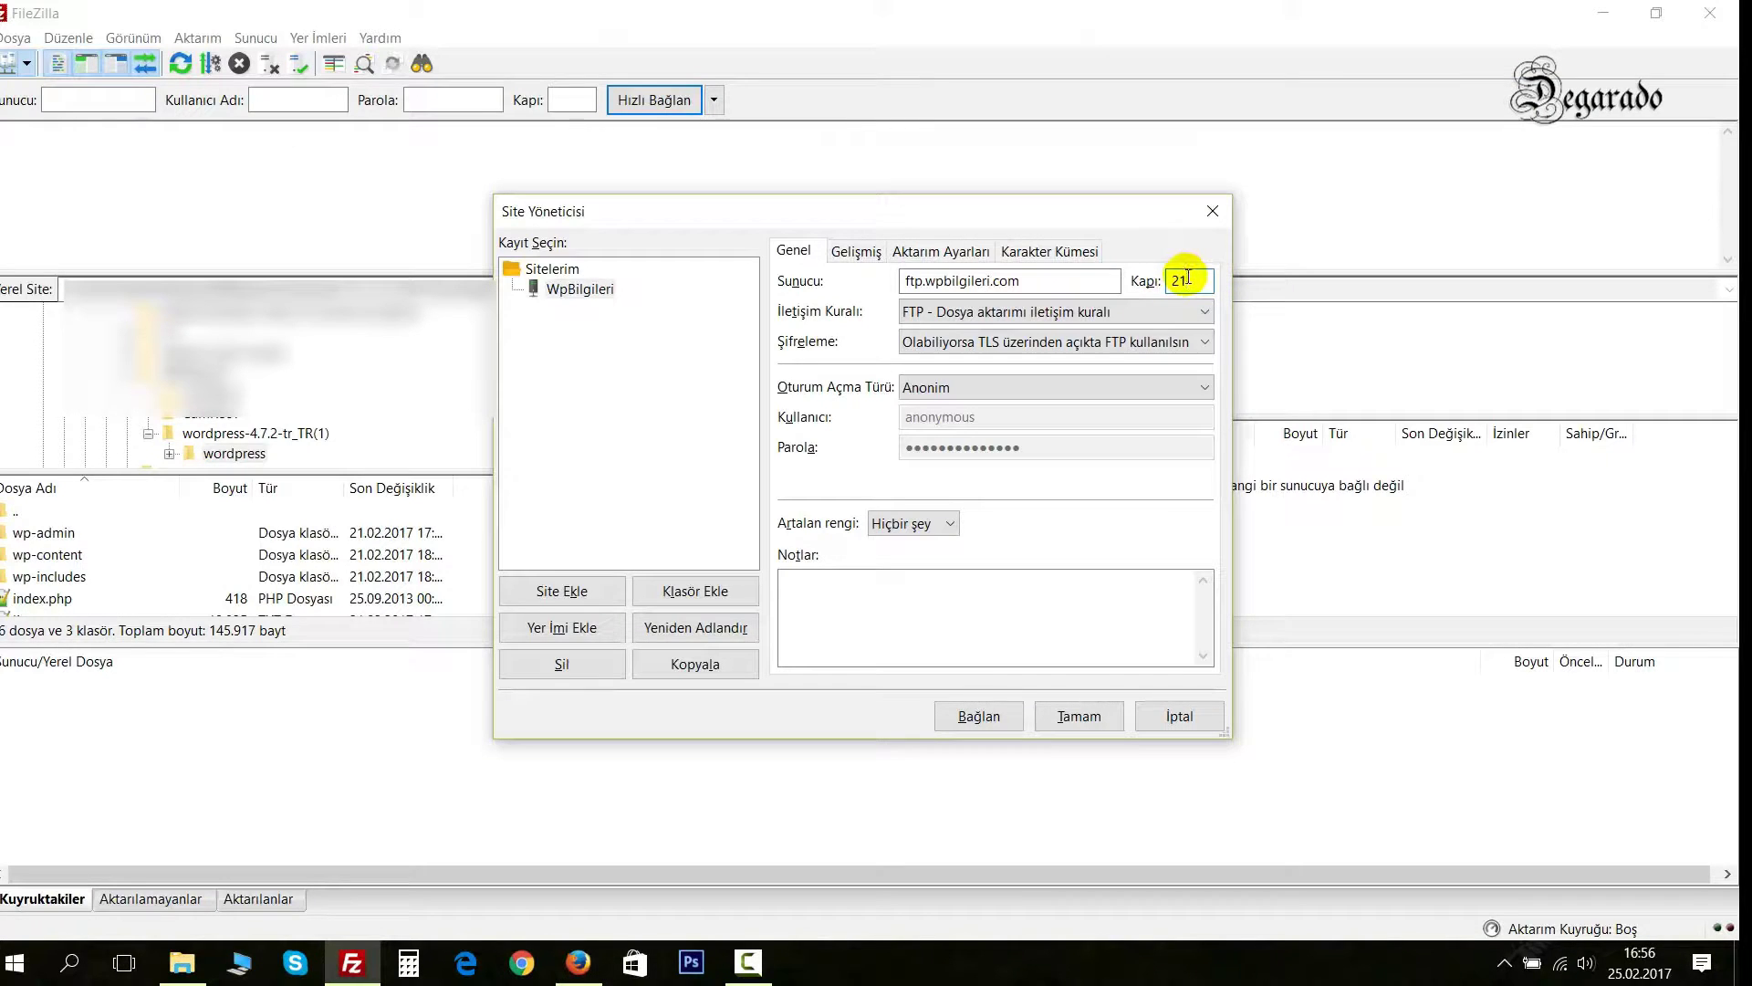
{"action": "key", "text": "alt+Tab"}
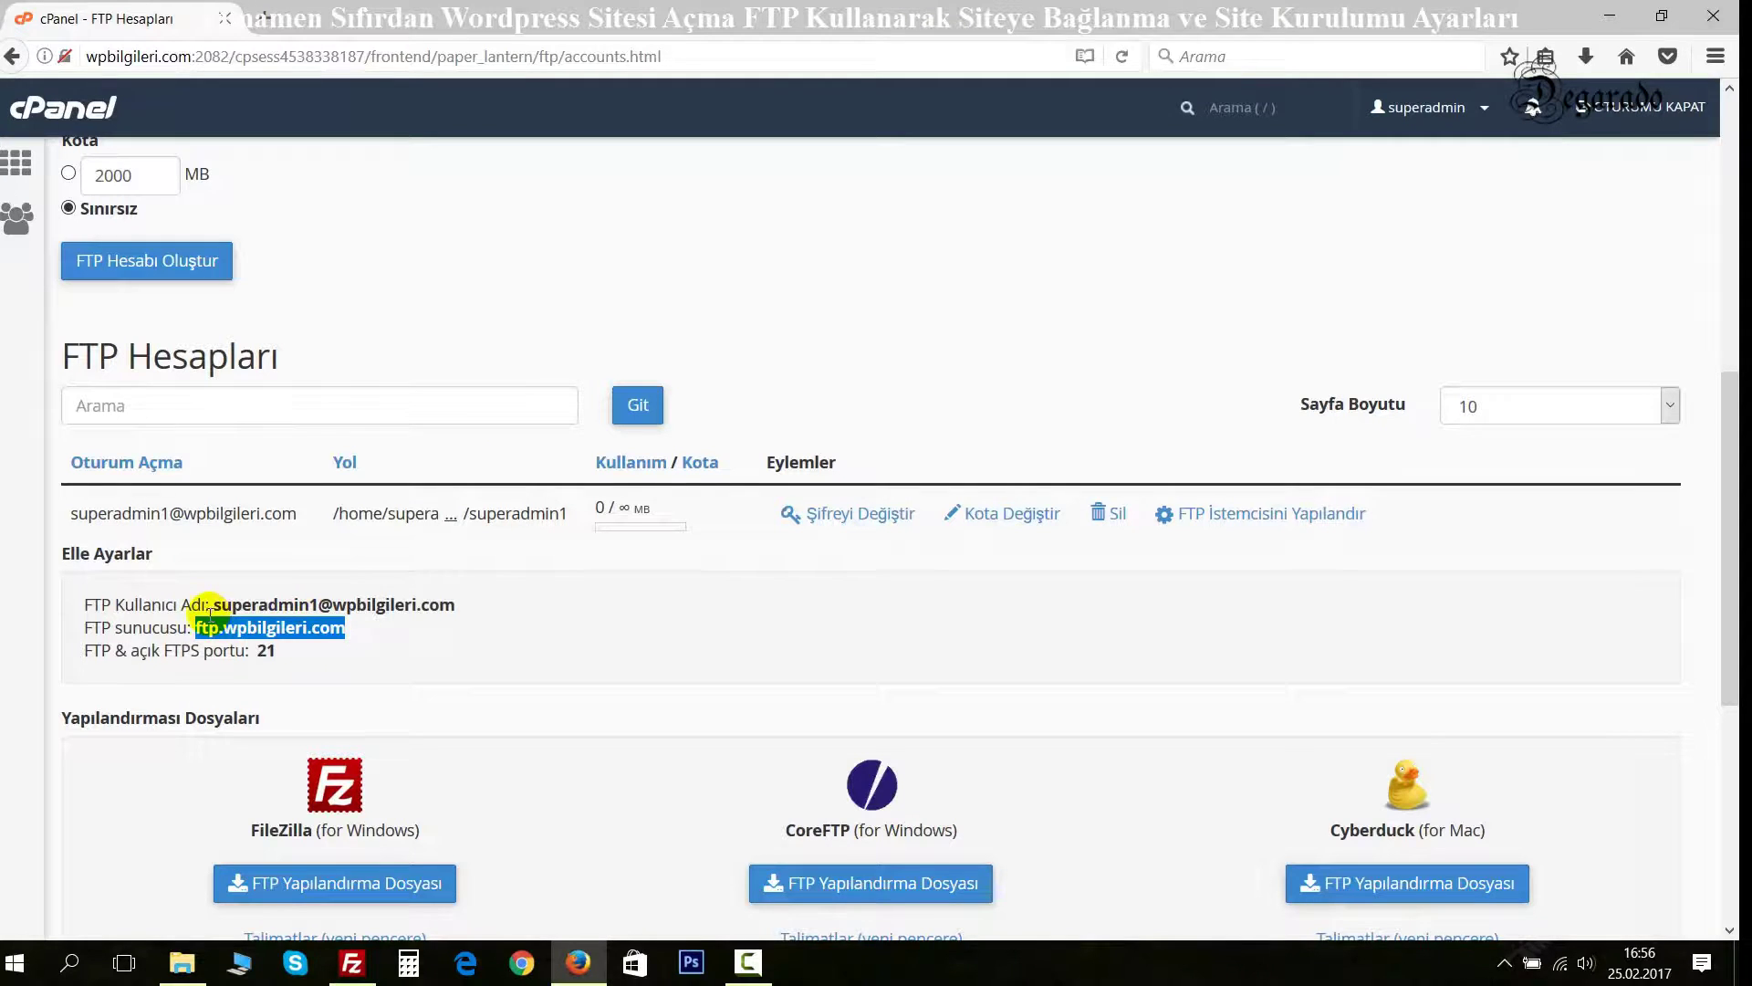
{"action": "left_click_drag", "start_coordinate": [215, 607], "coordinate": [482, 606]}
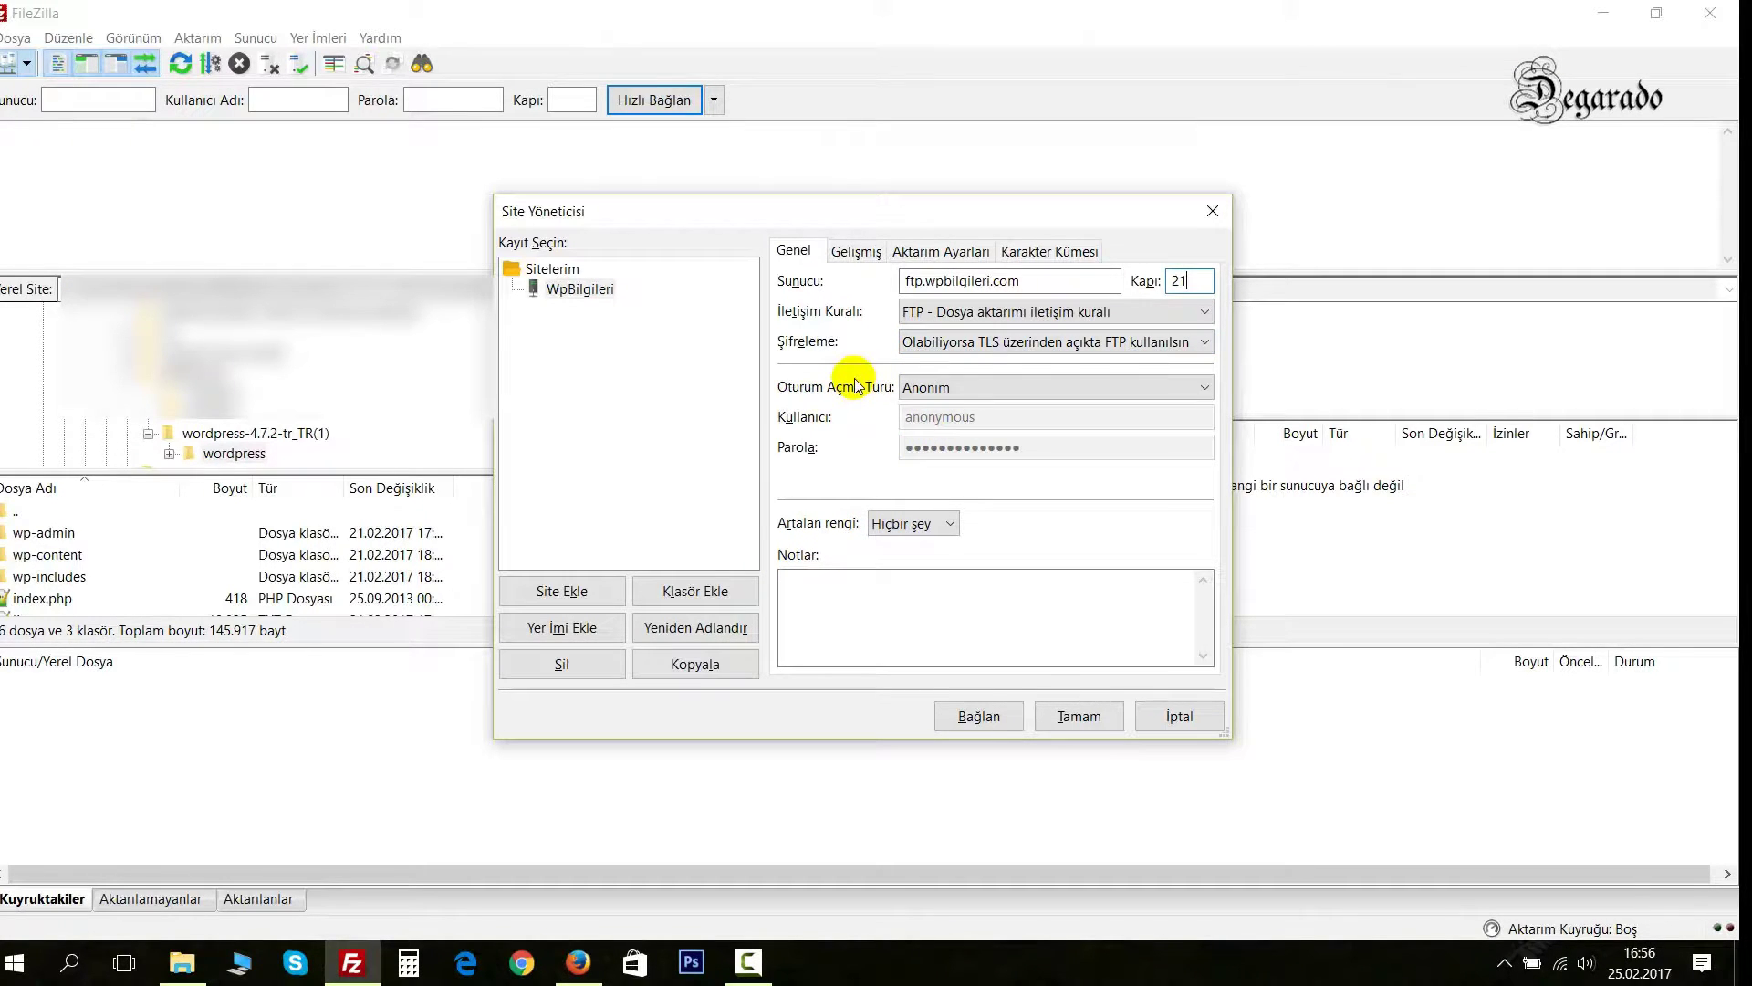
Switch WpBilgileri to Normal logon, enter the FTP username and password, and connect.
{"action": "left_click", "coordinate": [966, 389]}
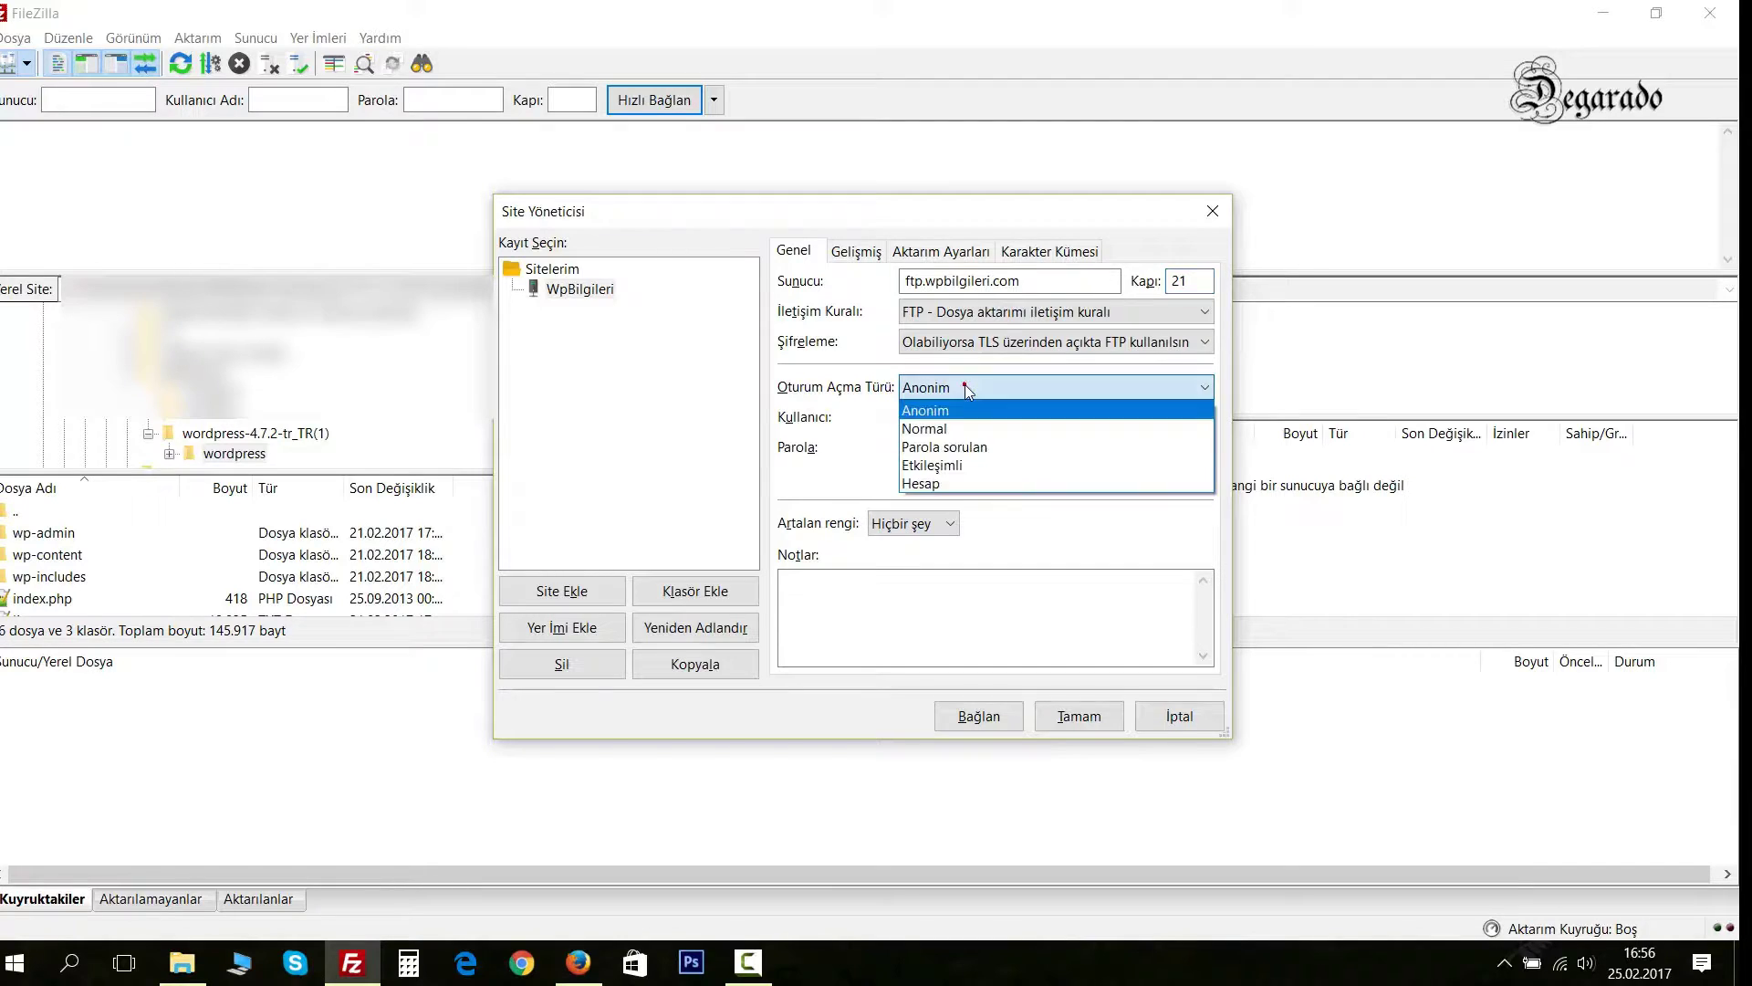
{"action": "left_click", "coordinate": [949, 431]}
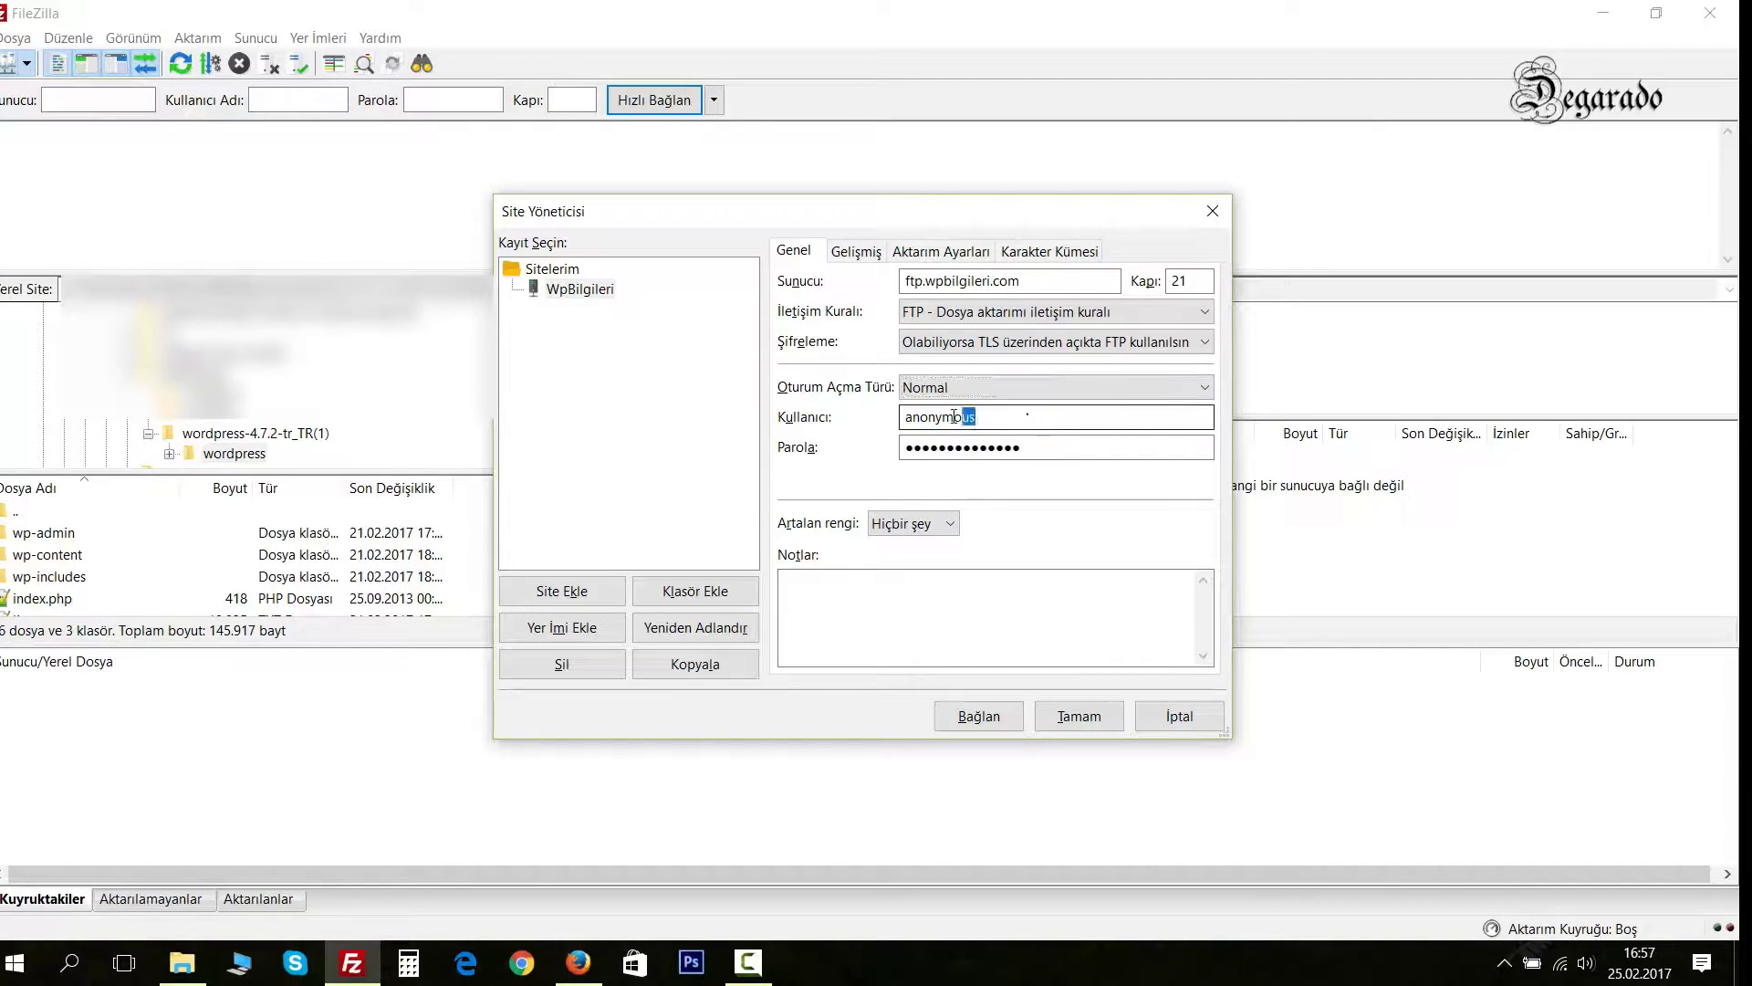
{"action": "double_click", "coordinate": [1029, 413]}
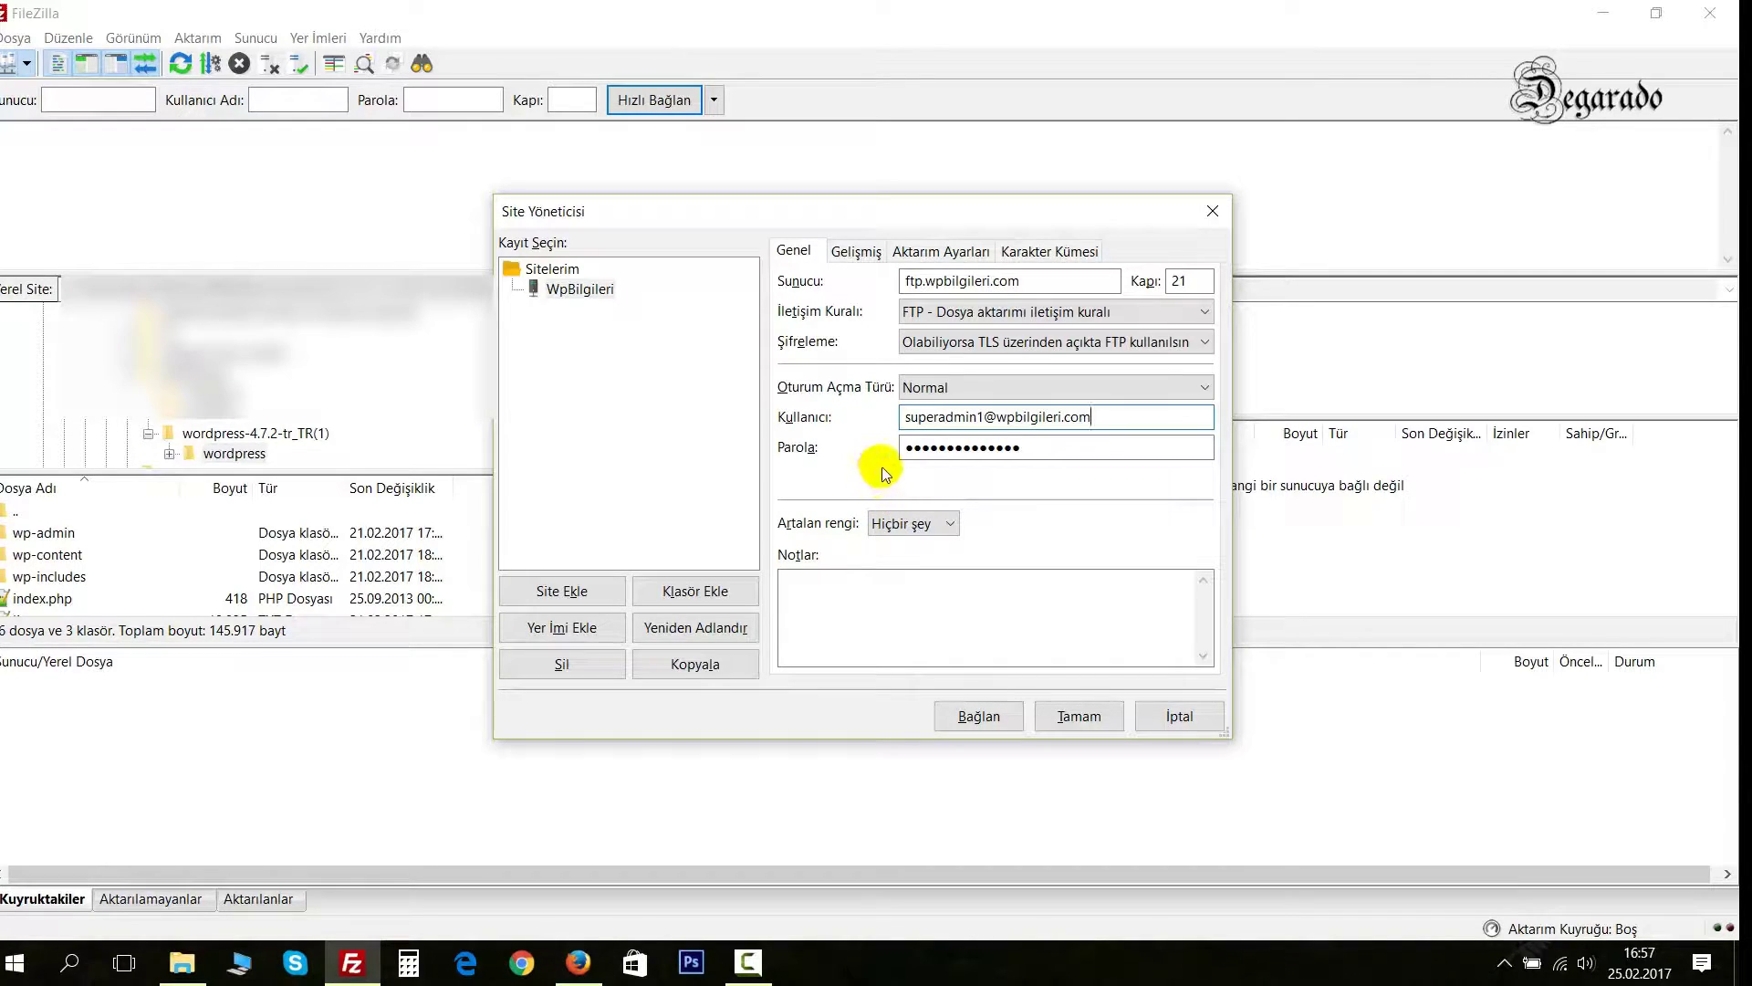
{"action": "left_click_drag", "start_coordinate": [918, 454], "coordinate": [1030, 452]}
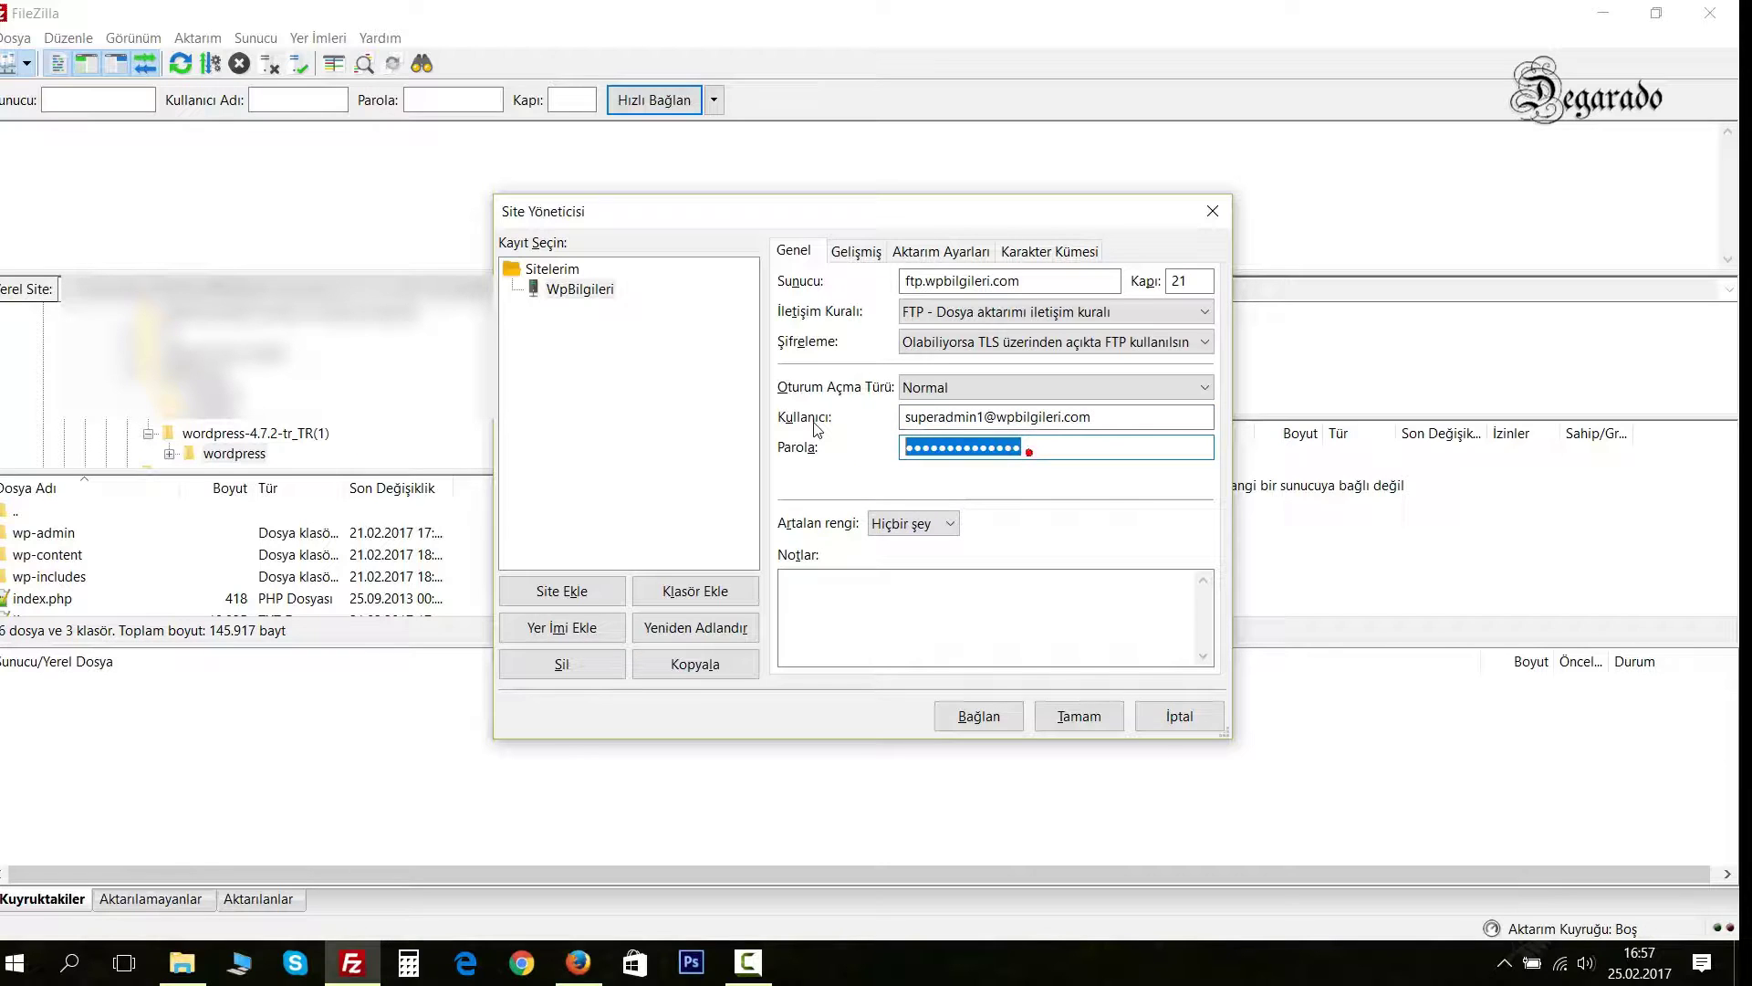
{"action": "type", "text": "admin123"}
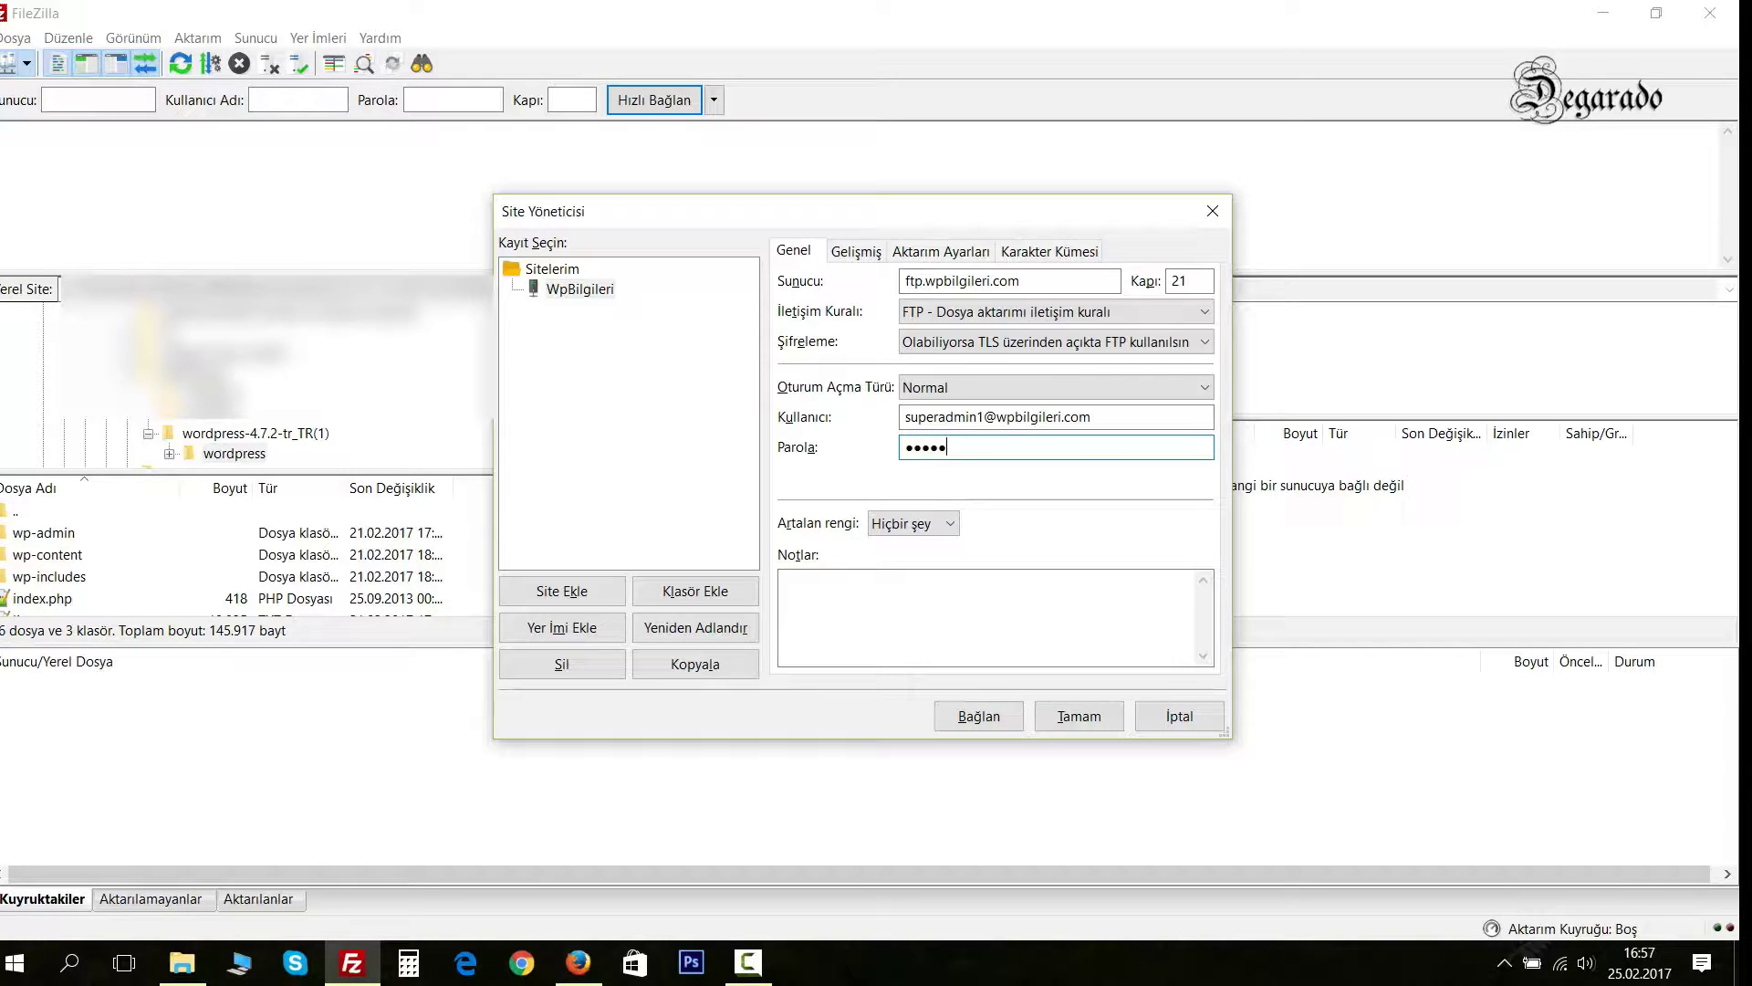
{"action": "key", "text": "Return"}
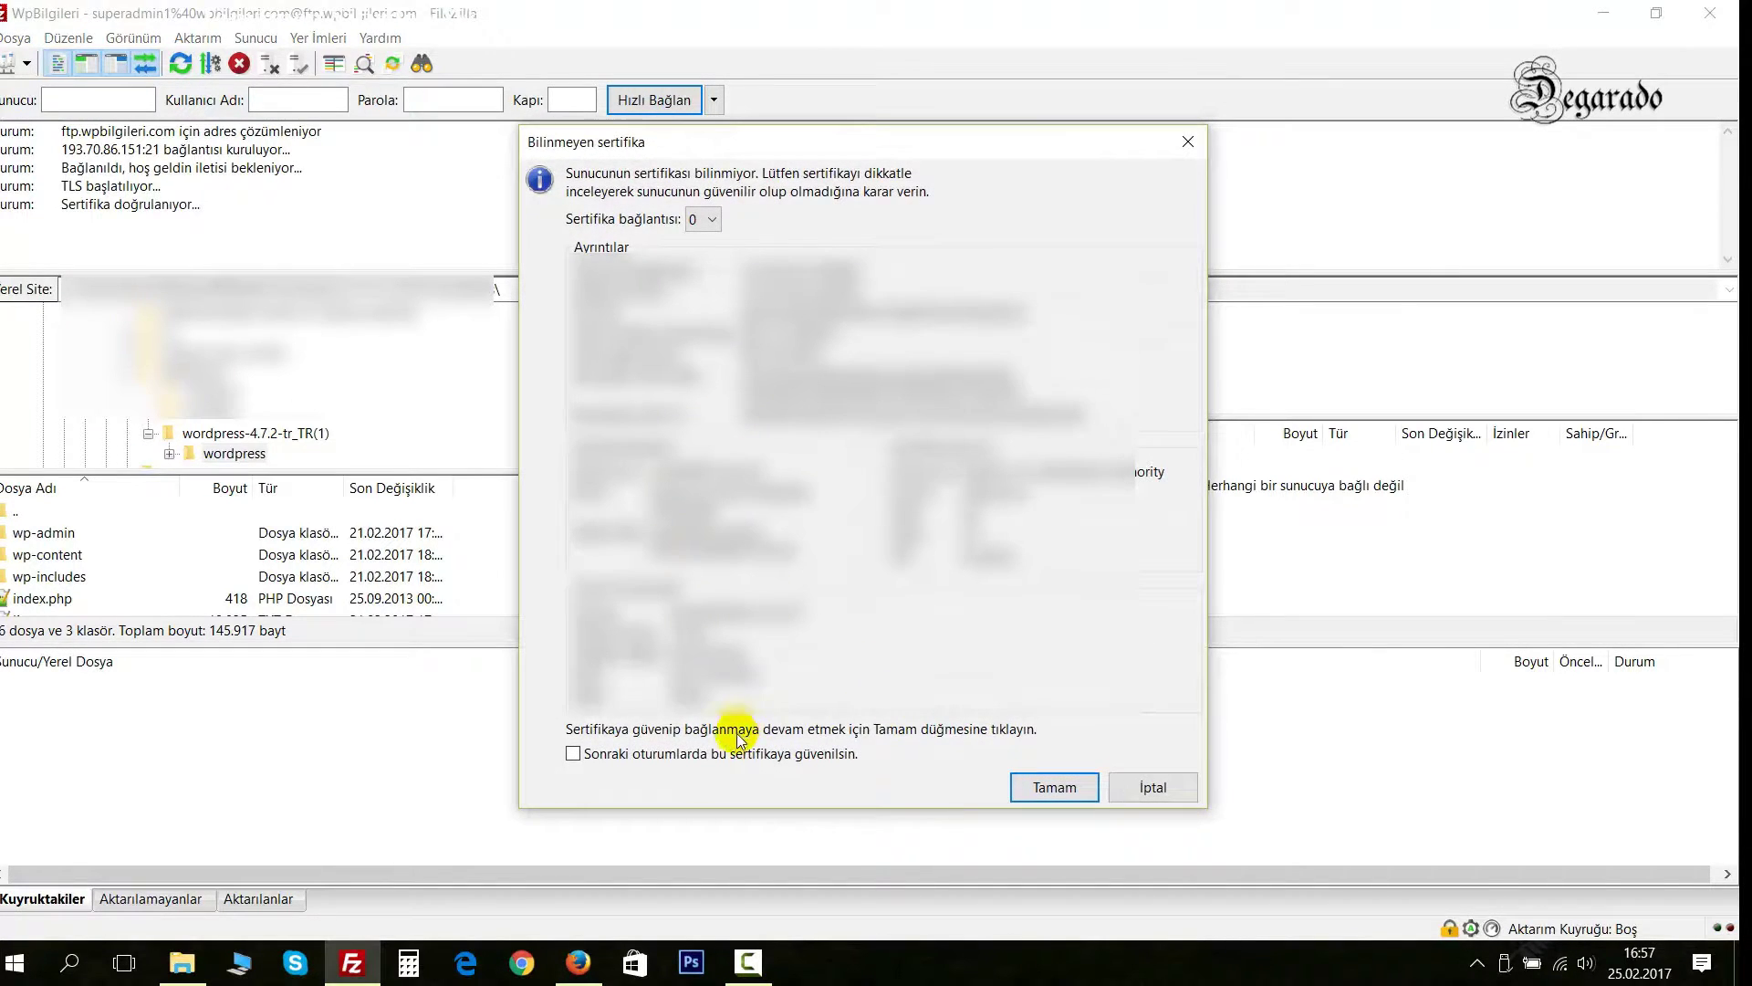
Trust the server certificate for future sessions and finish the TLS connection.
{"action": "left_click", "coordinate": [723, 754]}
{"action": "left_click", "coordinate": [1037, 789]}
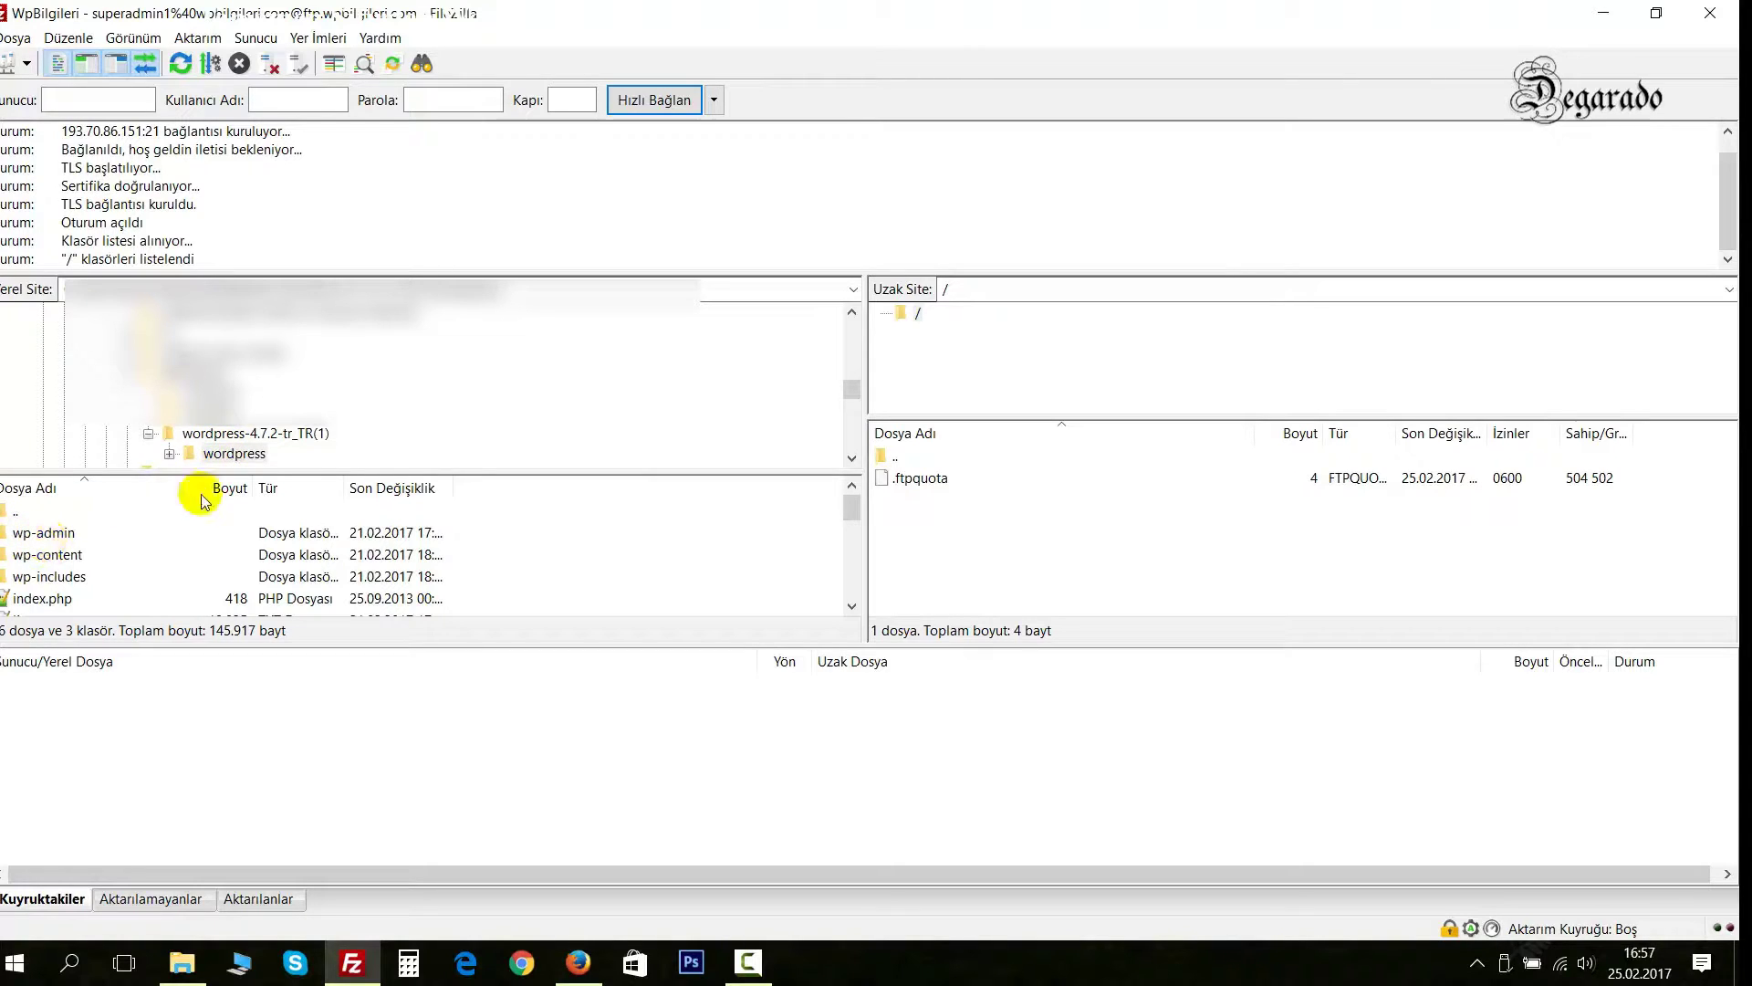
Select every local WordPress file and folder and upload them to the remote root.
{"action": "left_click", "coordinate": [33, 559]}
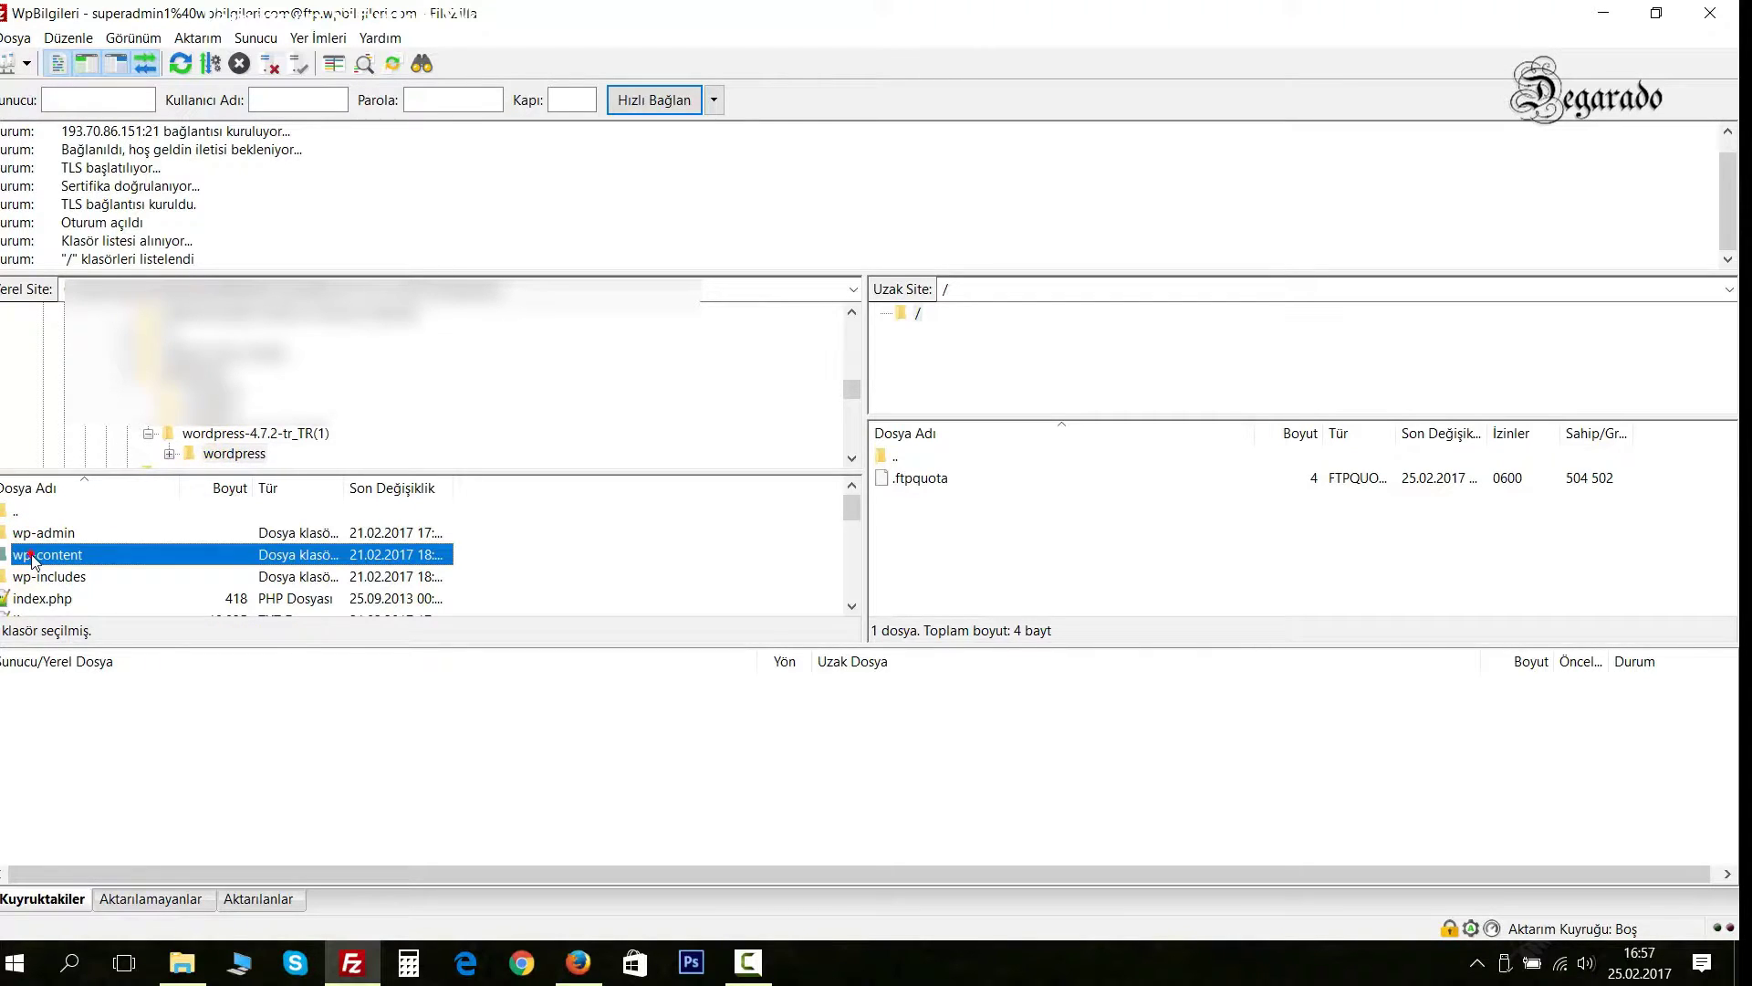
{"action": "key", "text": "ctrl+a"}
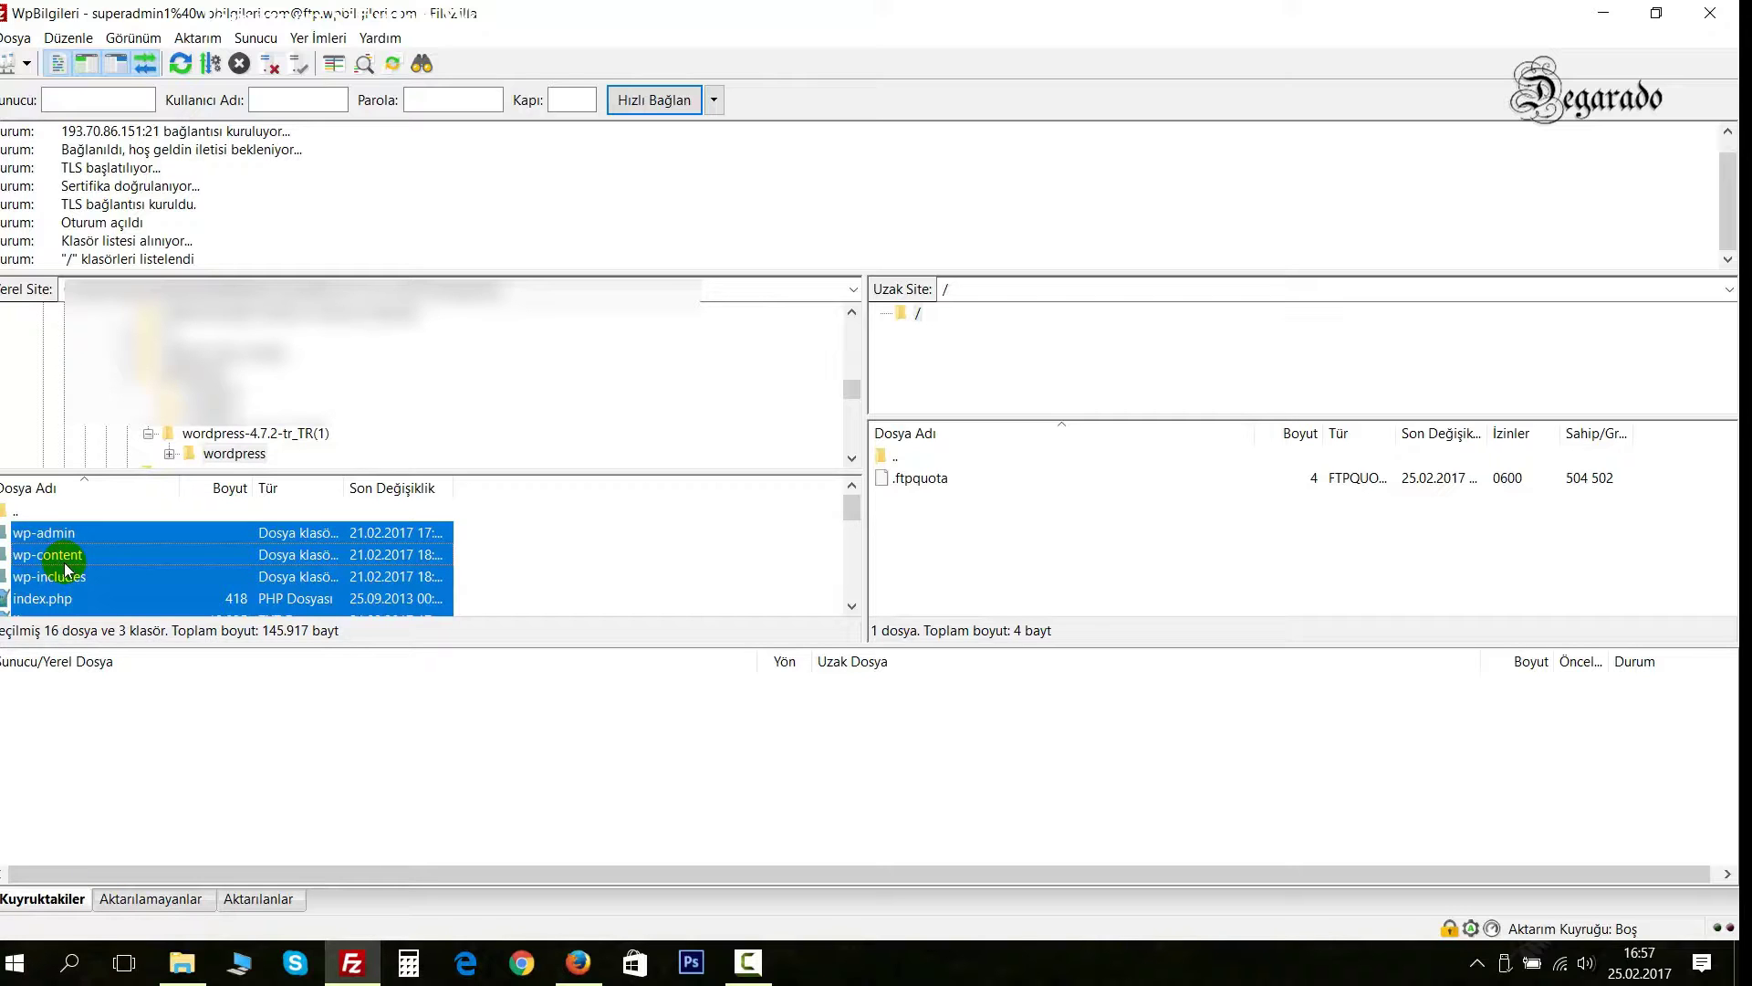
{"action": "left_click_drag", "start_coordinate": [33, 575], "coordinate": [1003, 573]}
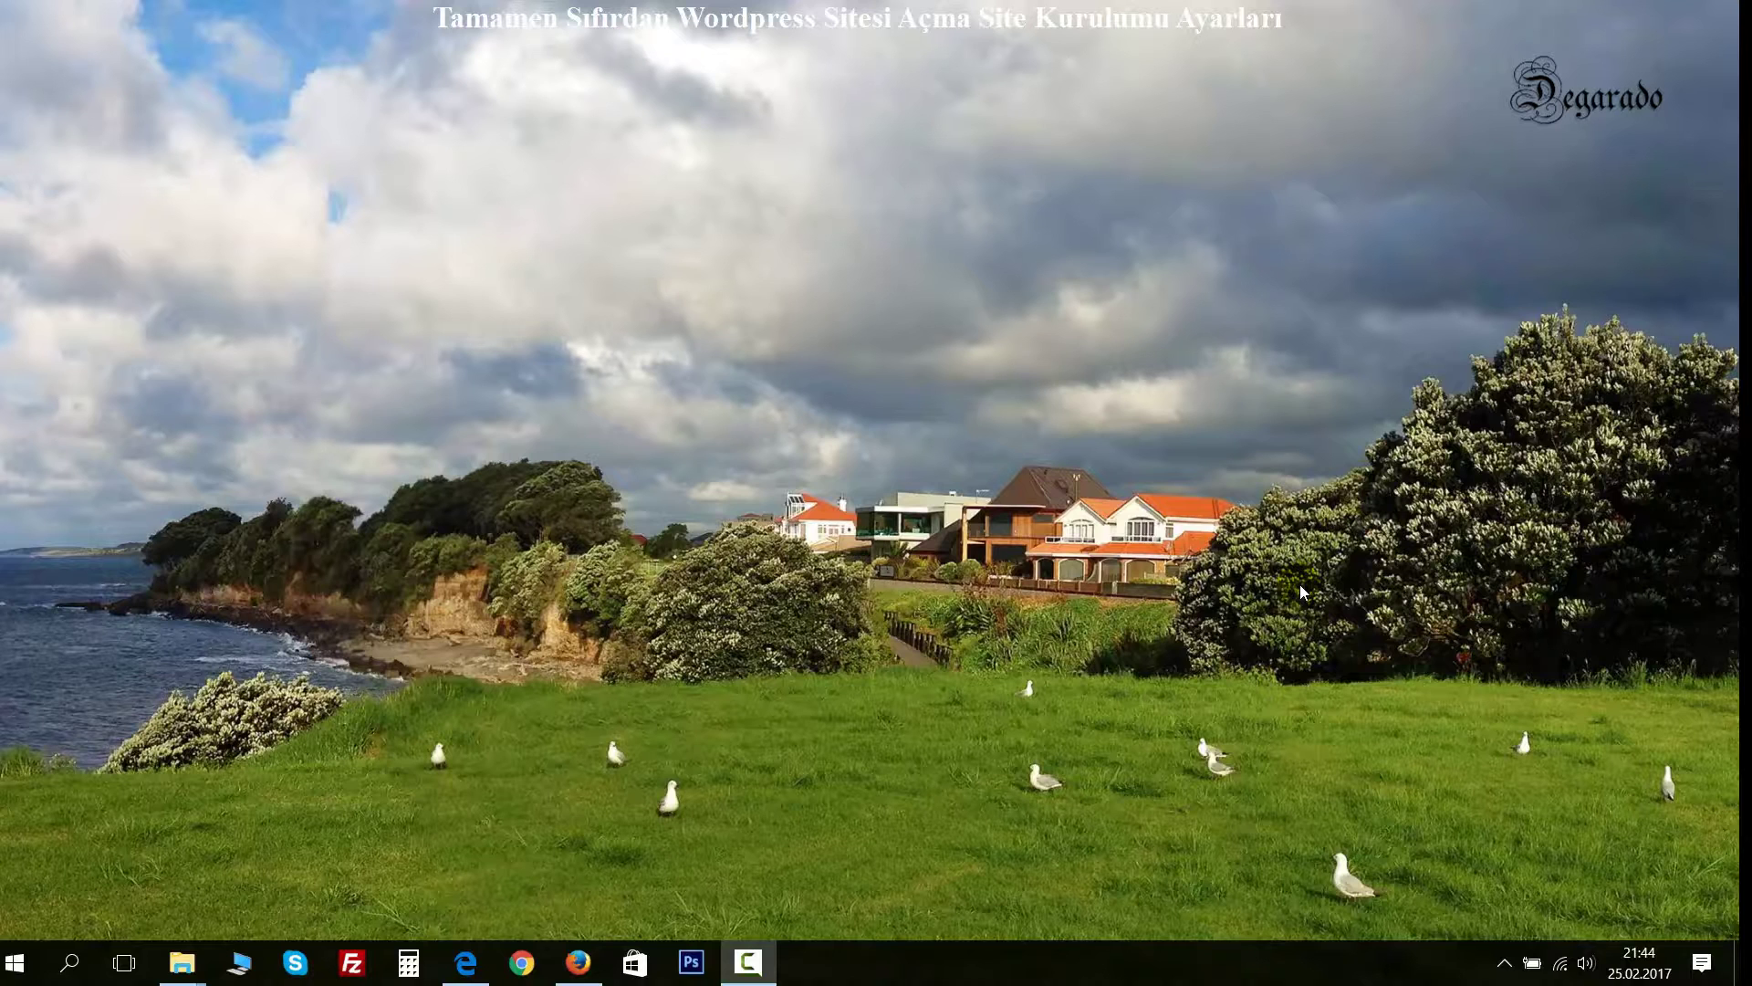
Load wpbilgileri.com in Firefox and start the WordPress setup with Başlayalım!
{"action": "left_click", "coordinate": [578, 963]}
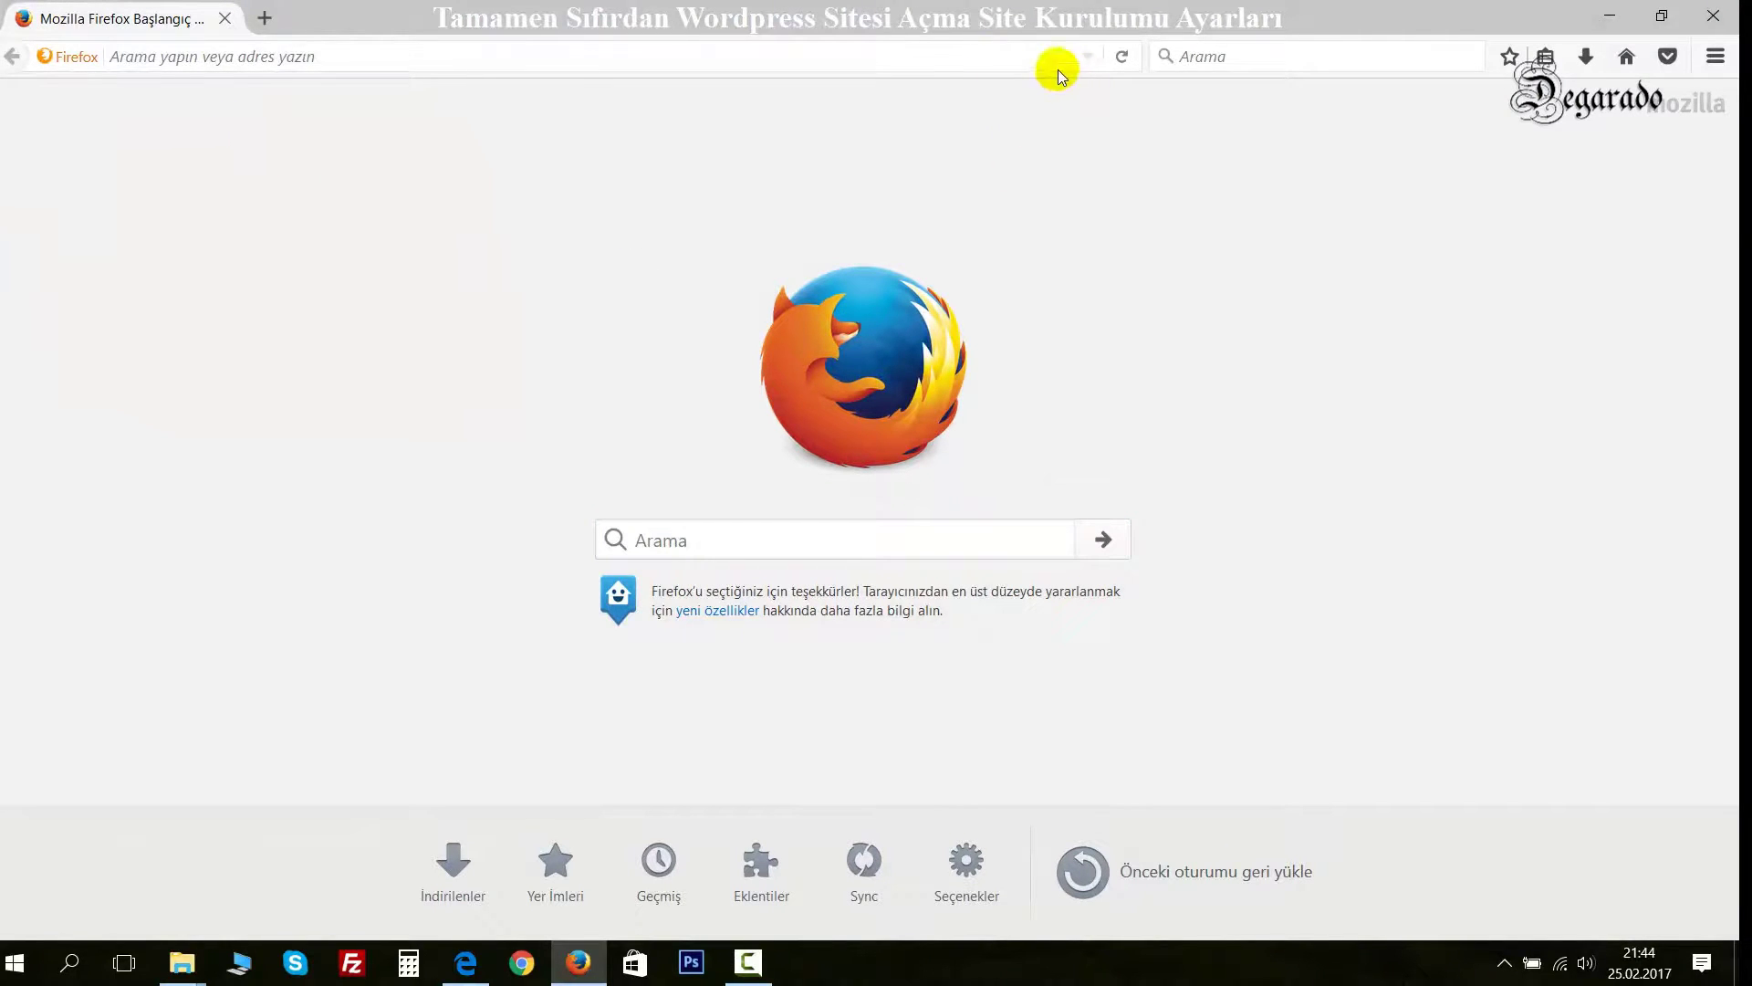
{"action": "left_click", "coordinate": [428, 60]}
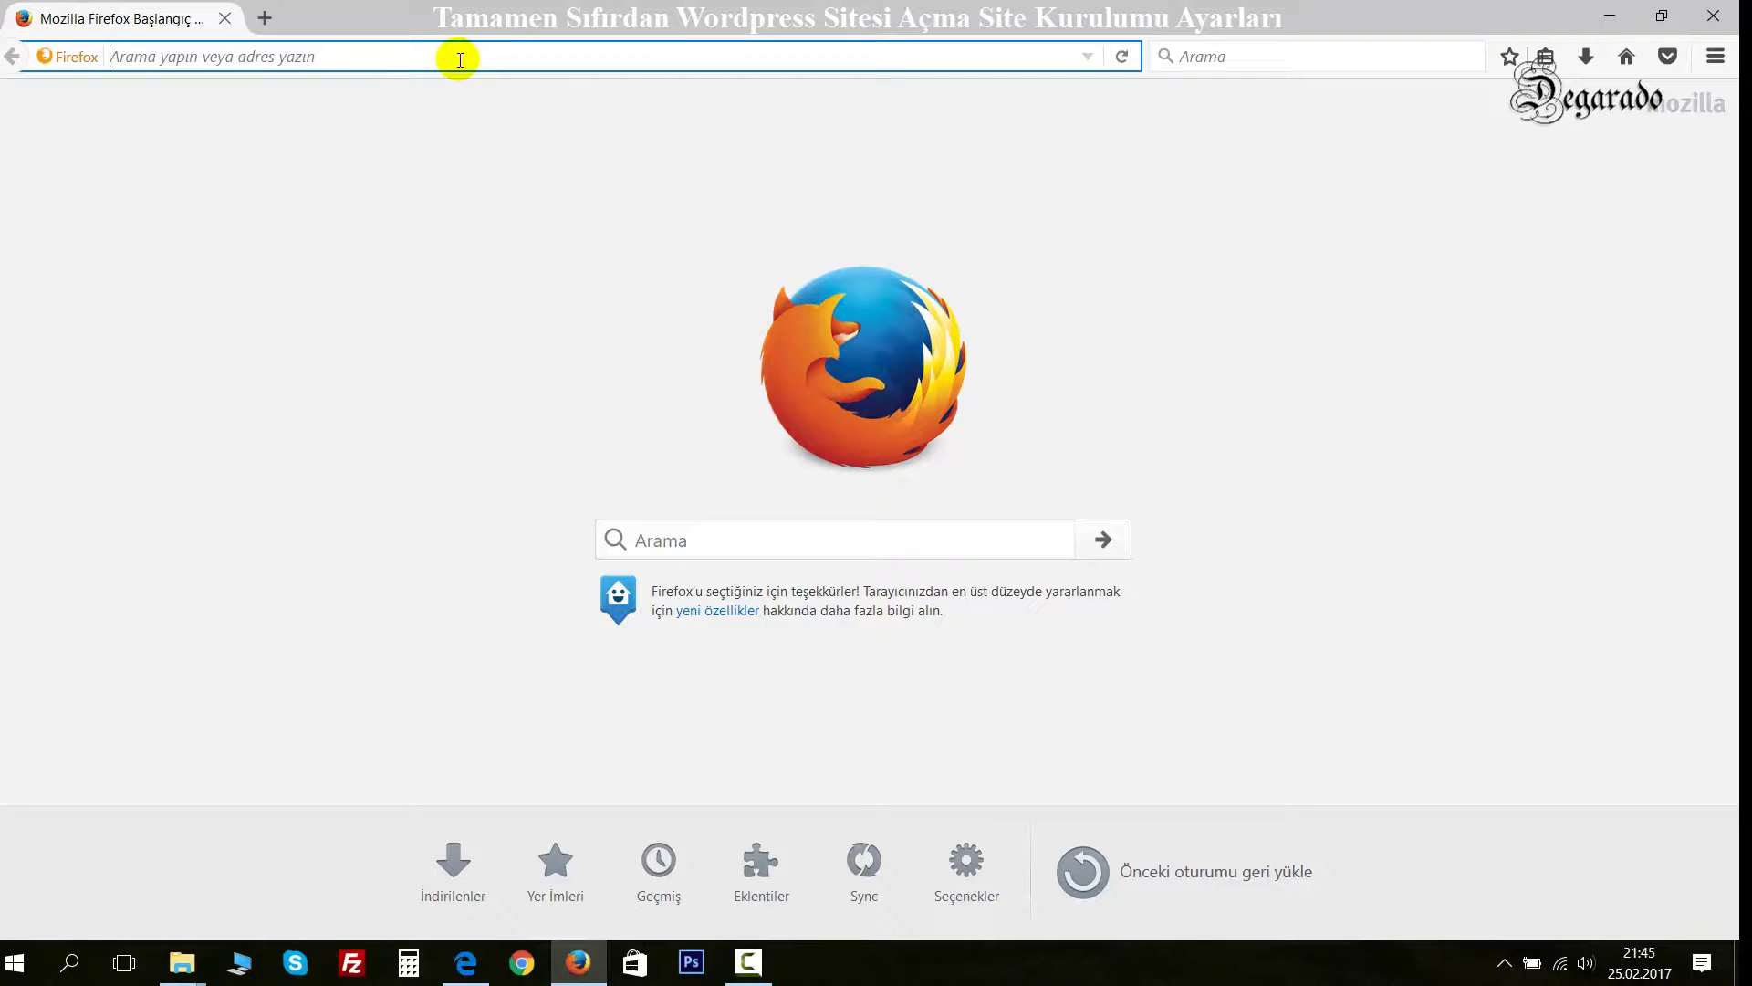
{"action": "type", "text": "wpbilgileri.com/"}
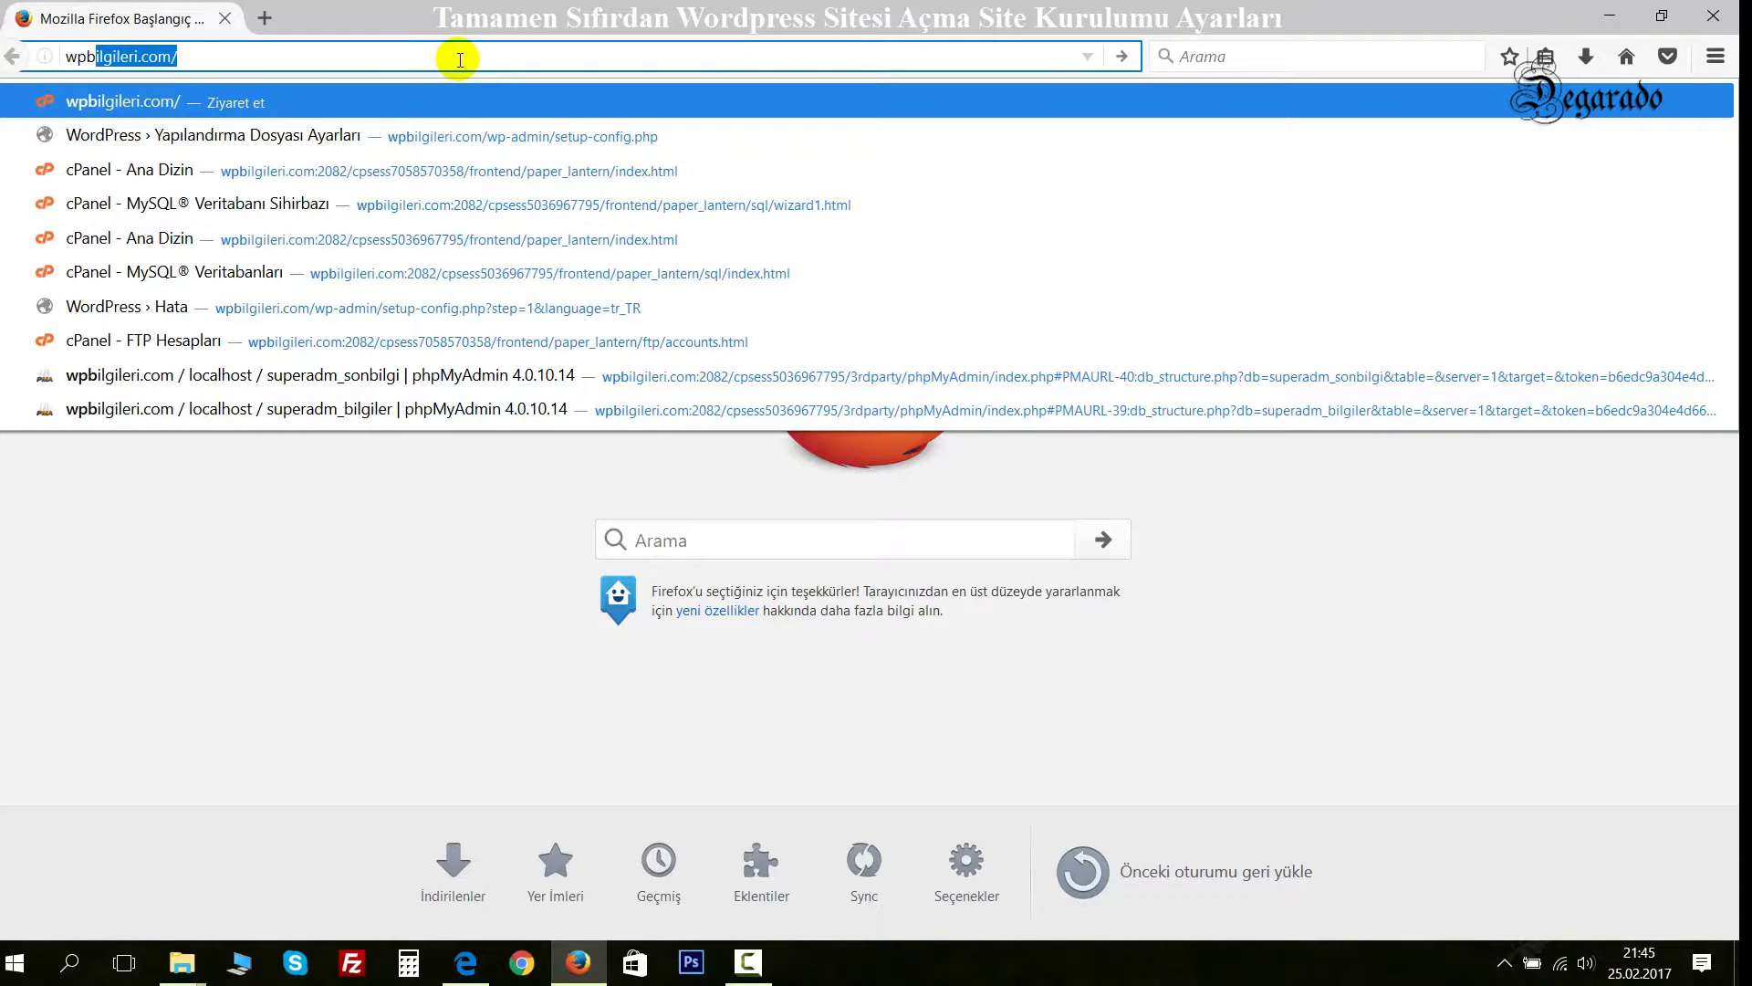
{"action": "key", "text": "Return"}
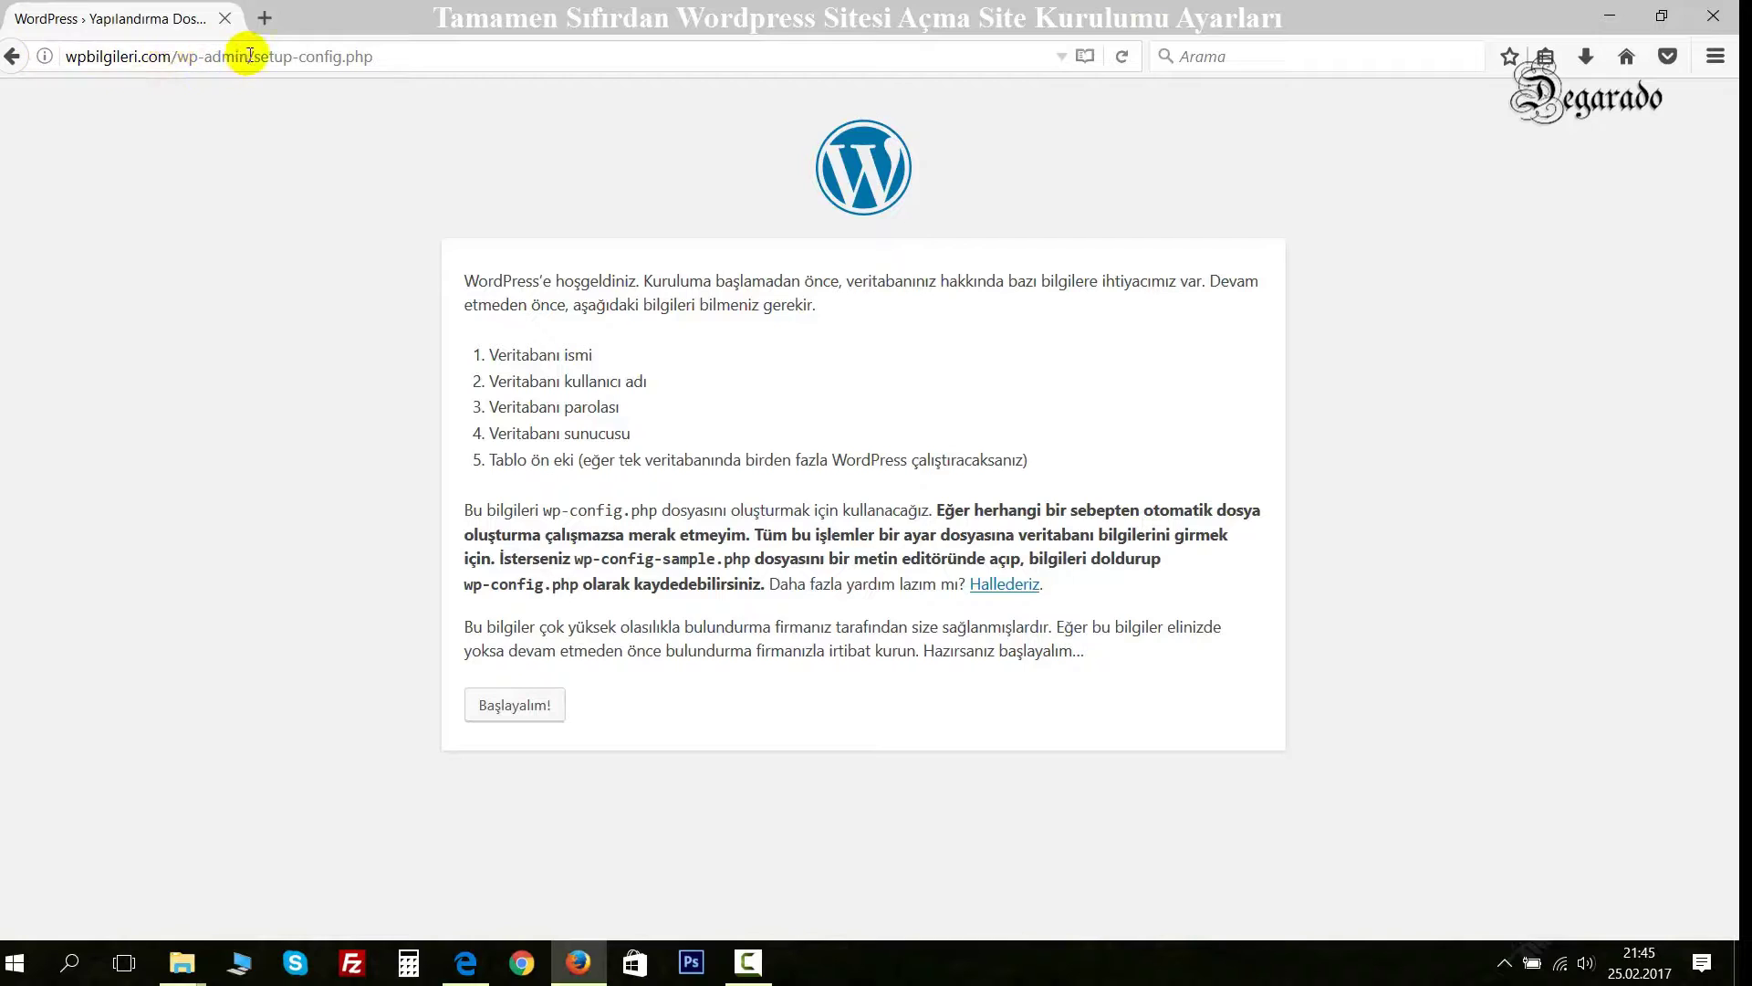
{"action": "left_click", "coordinate": [507, 707]}
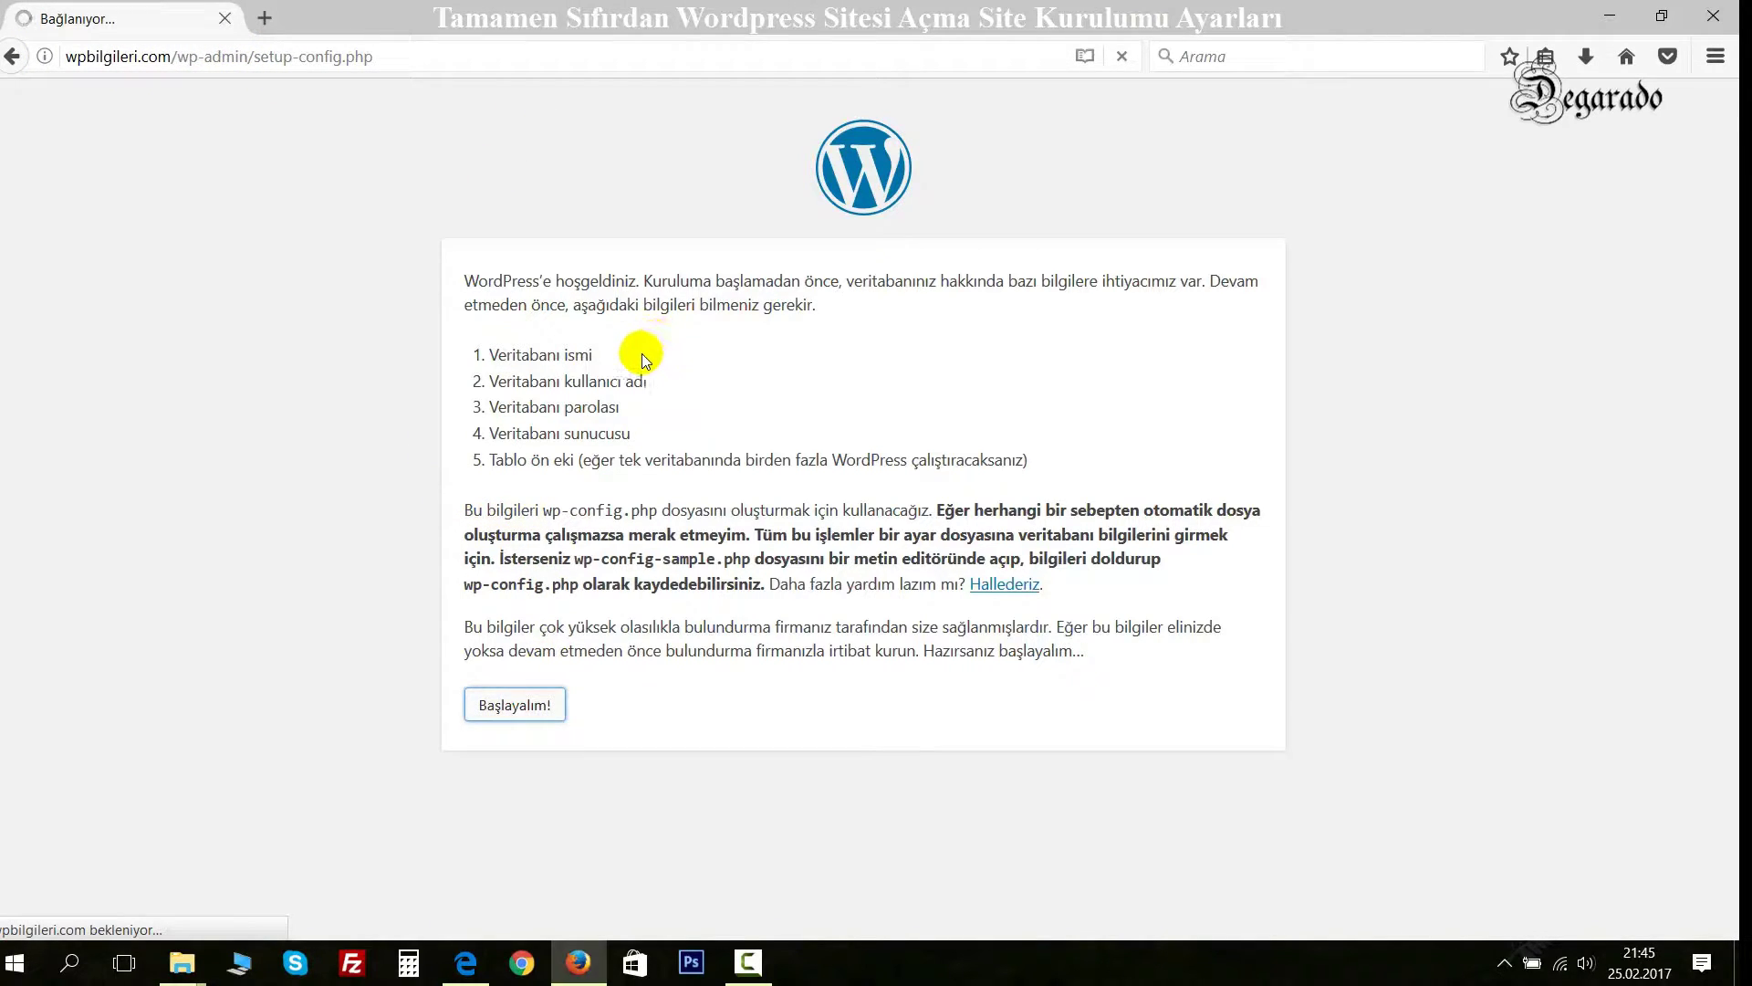
Replace the default 'wordpress' database name with the saved database name.
{"action": "left_click", "coordinate": [758, 362]}
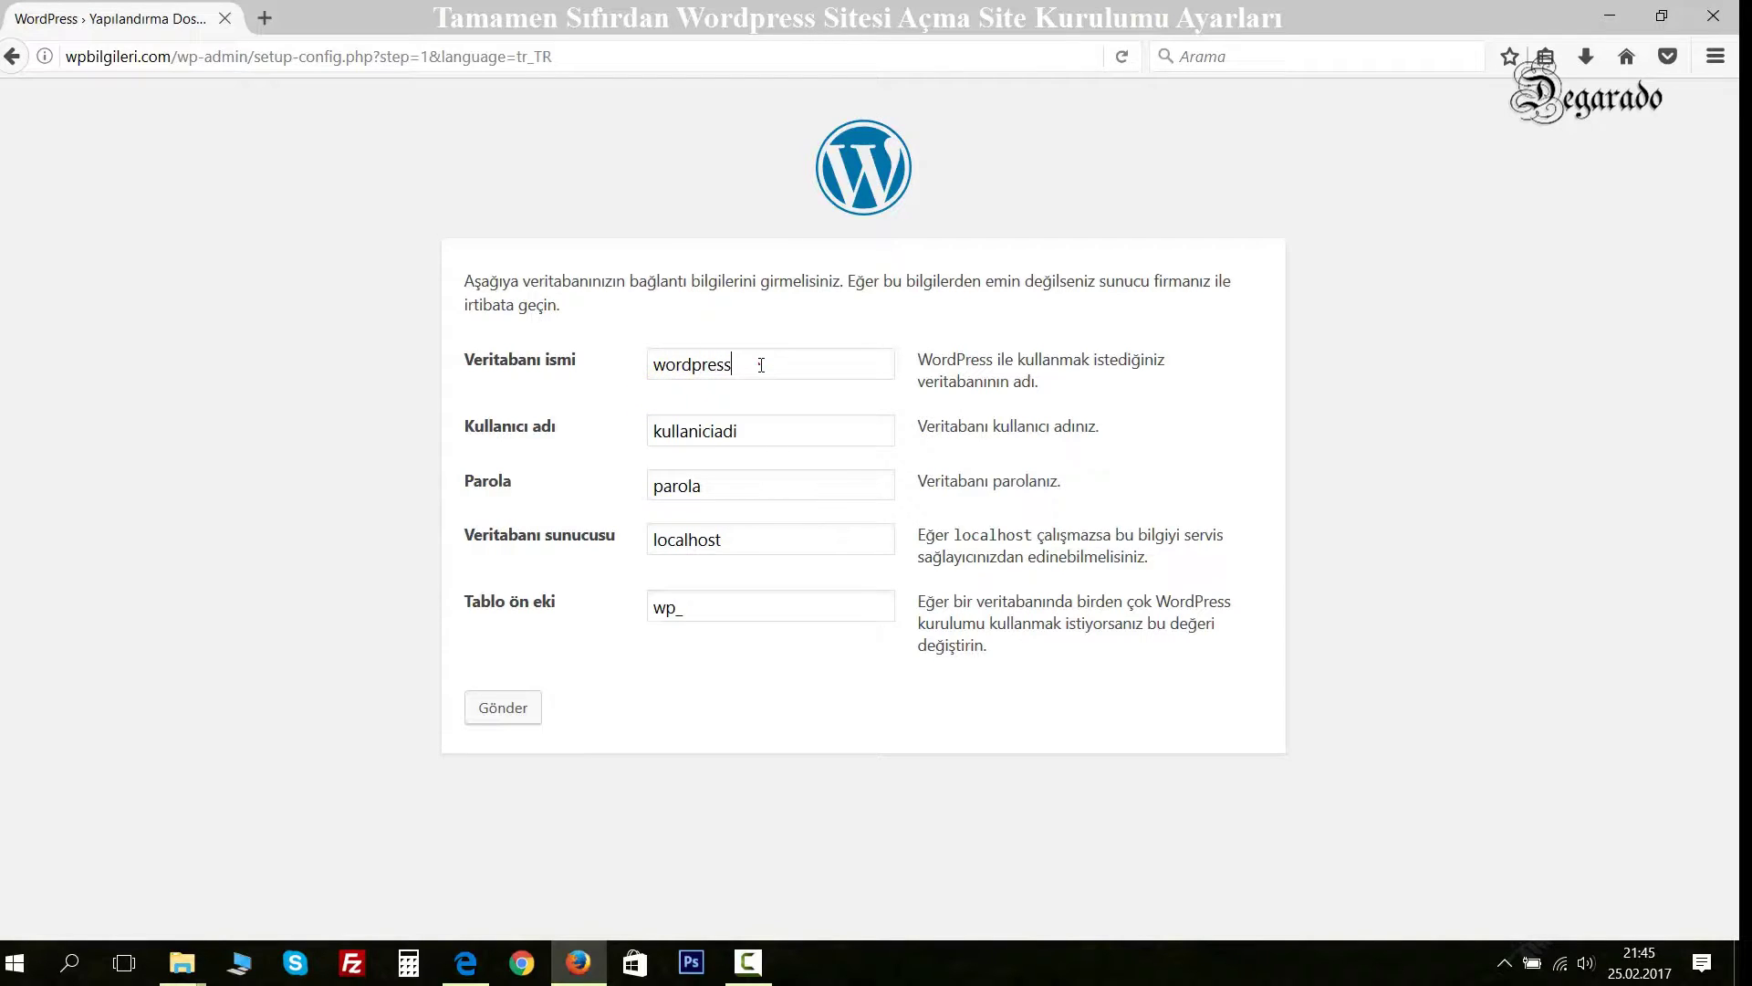
{"action": "left_click_drag", "start_coordinate": [537, 283], "coordinate": [589, 281]}
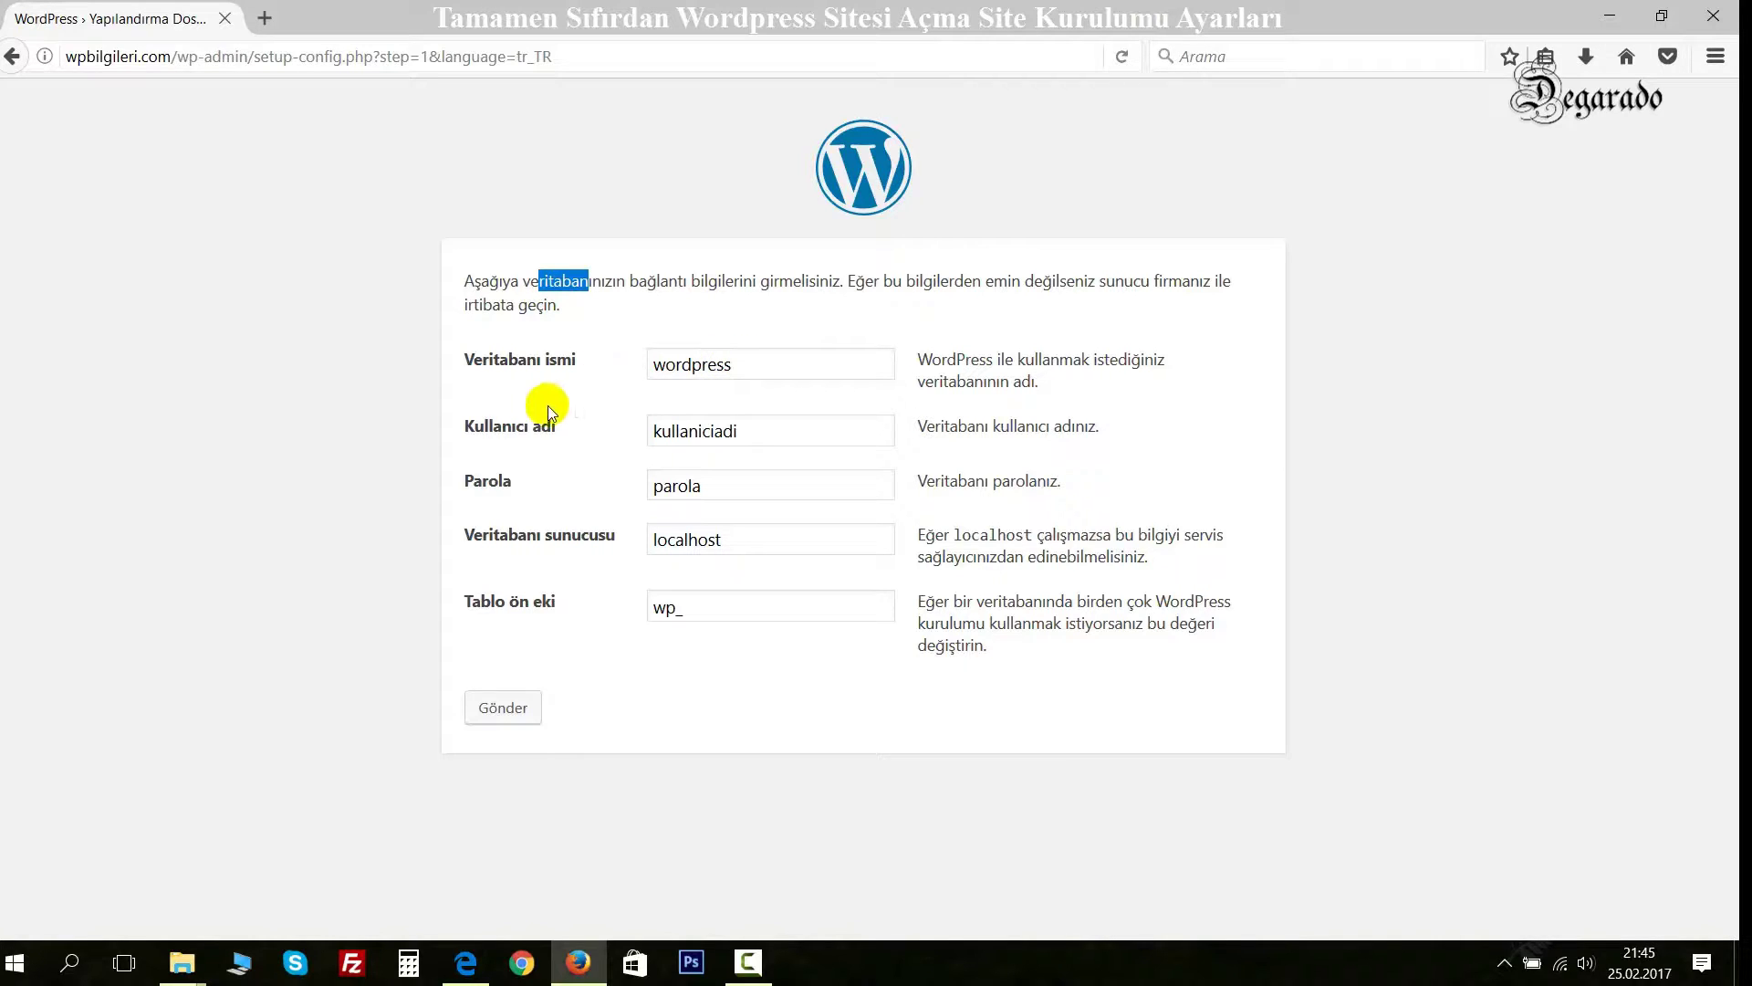
{"action": "double_click", "coordinate": [782, 362]}
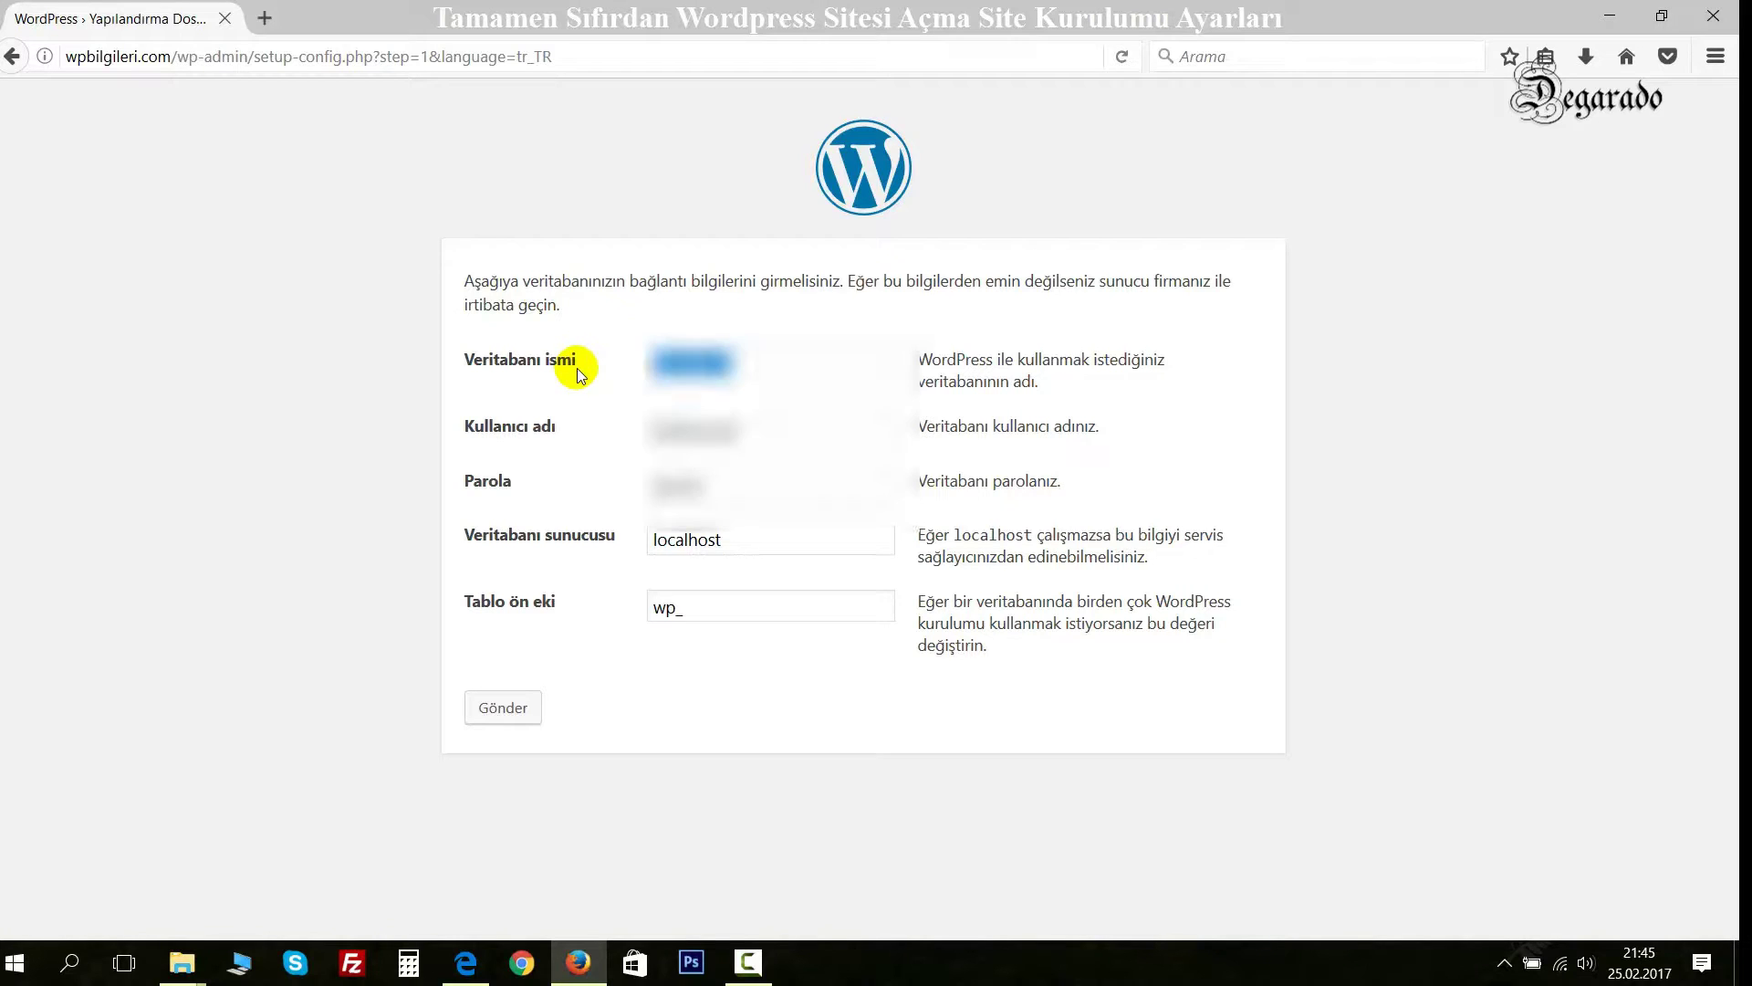
{"action": "key", "text": "BackSpace"}
{"action": "key", "text": "Down"}
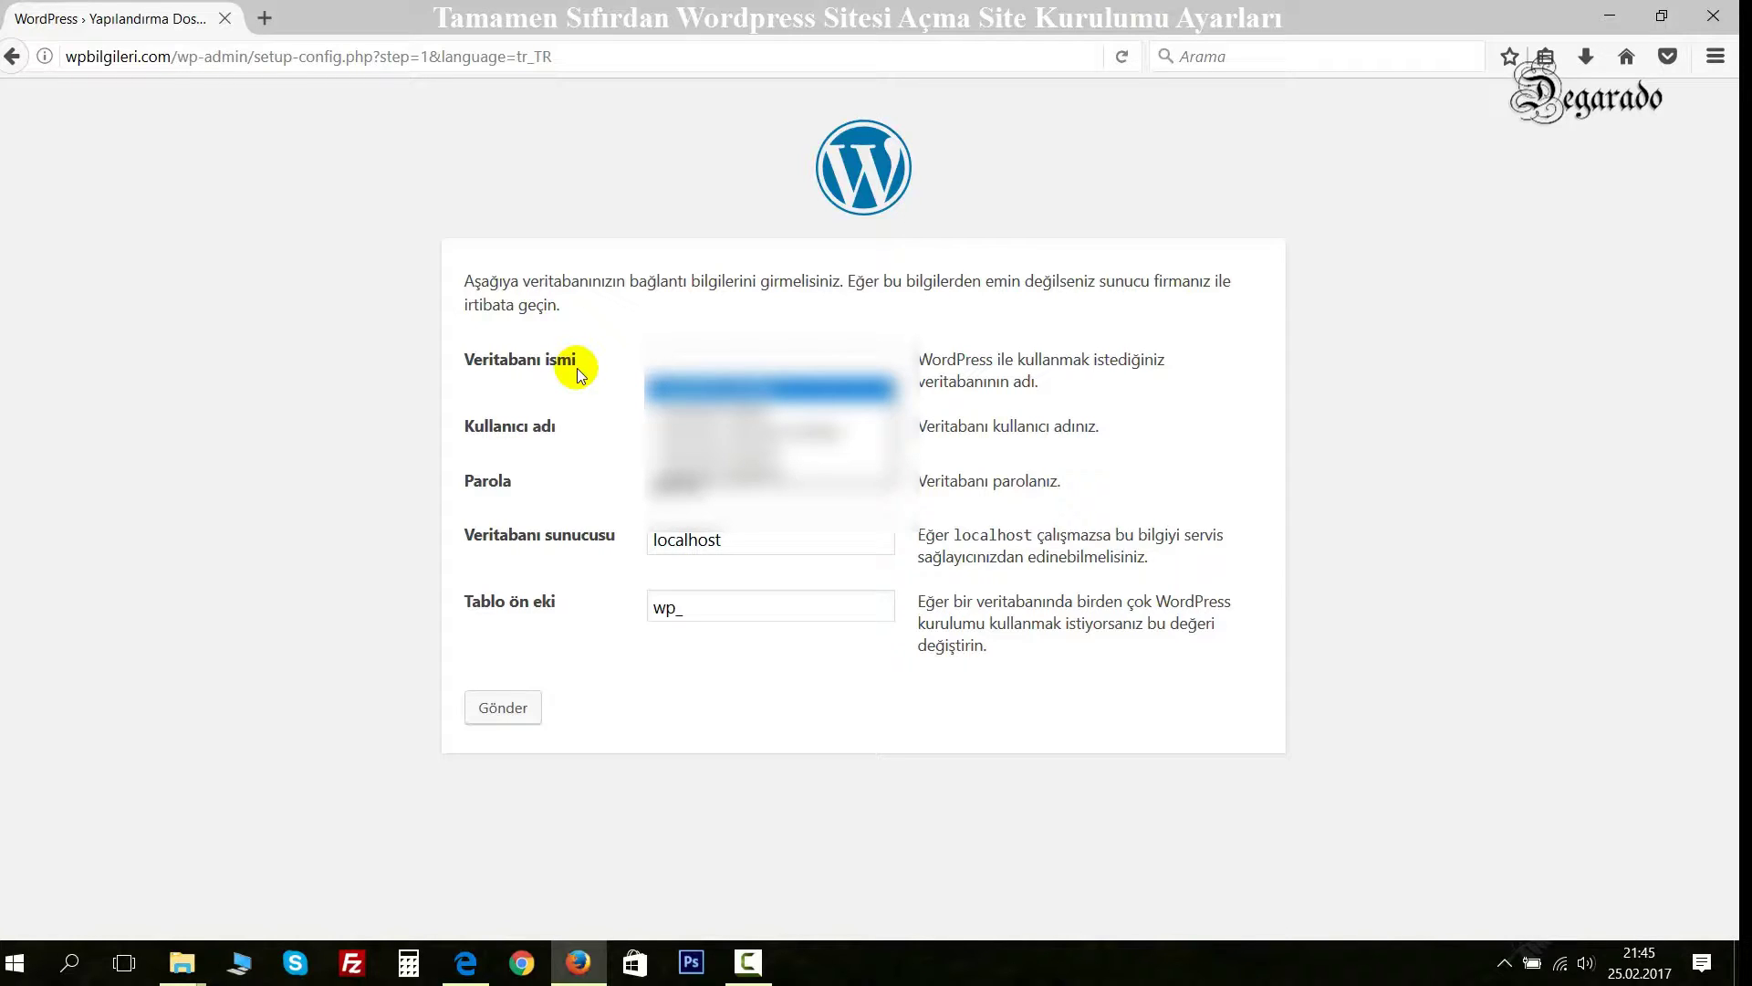
{"action": "key", "text": "Return"}
{"action": "key", "text": "Tab"}
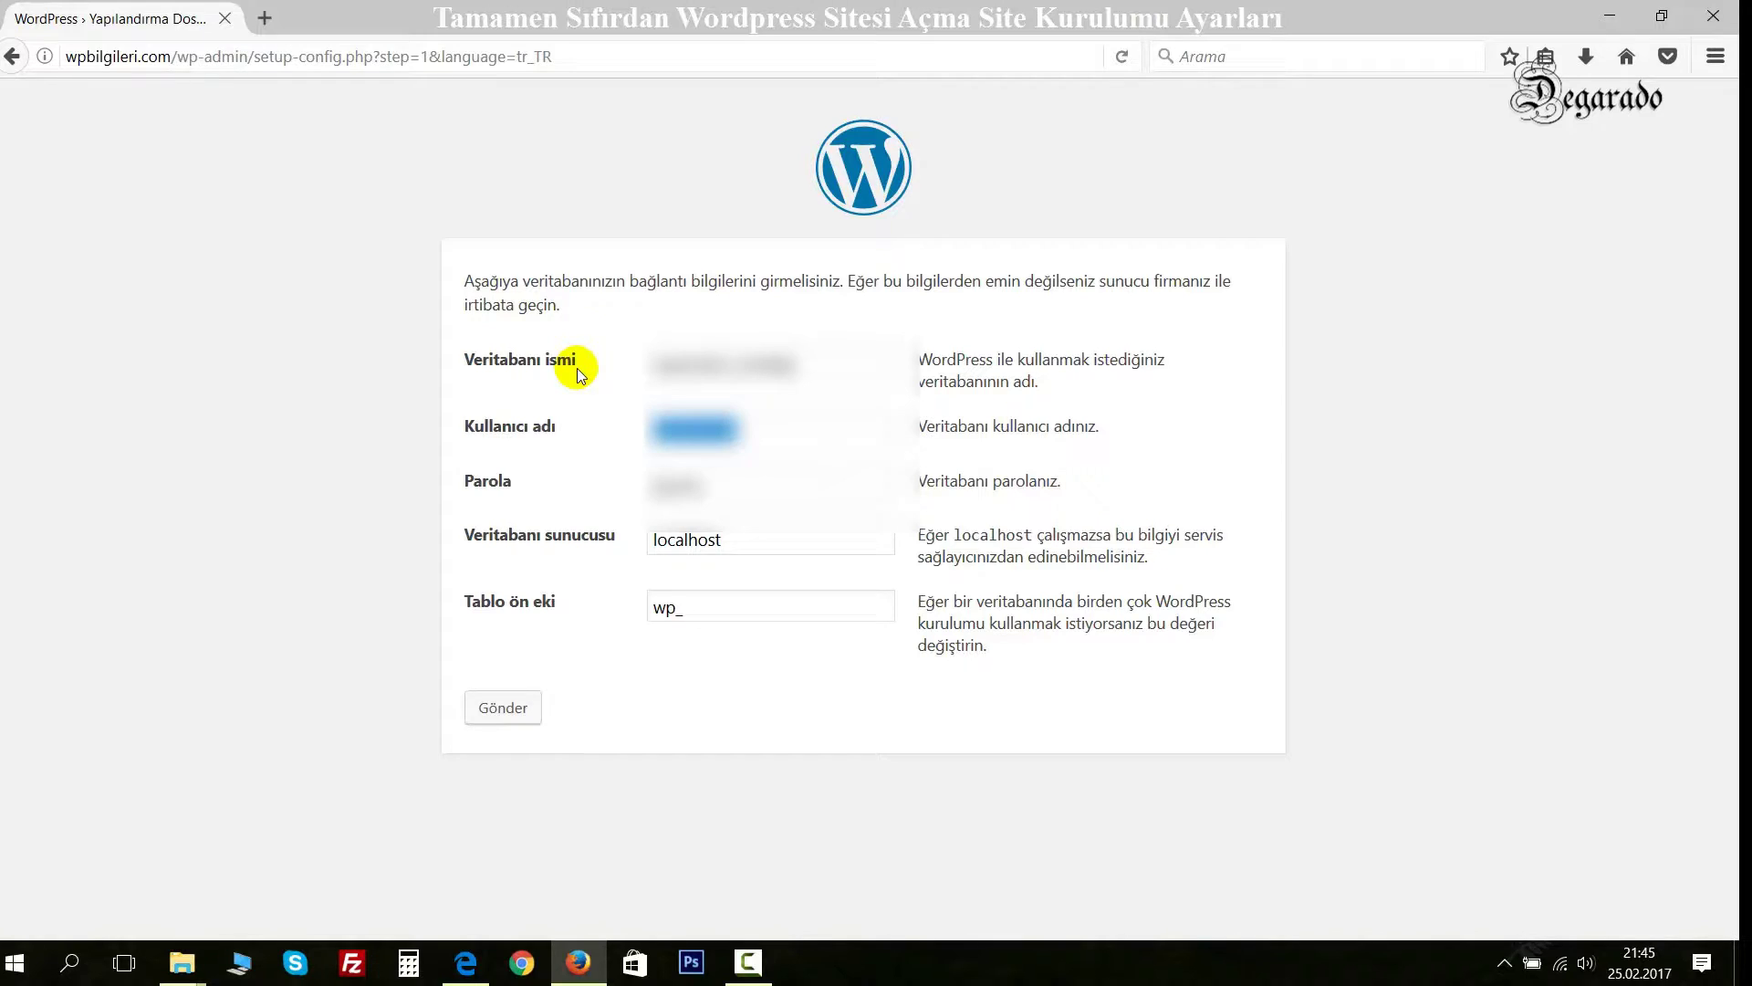
Fill in the saved database username and the database password, then submit the form.
{"action": "key", "text": "BackSpace"}
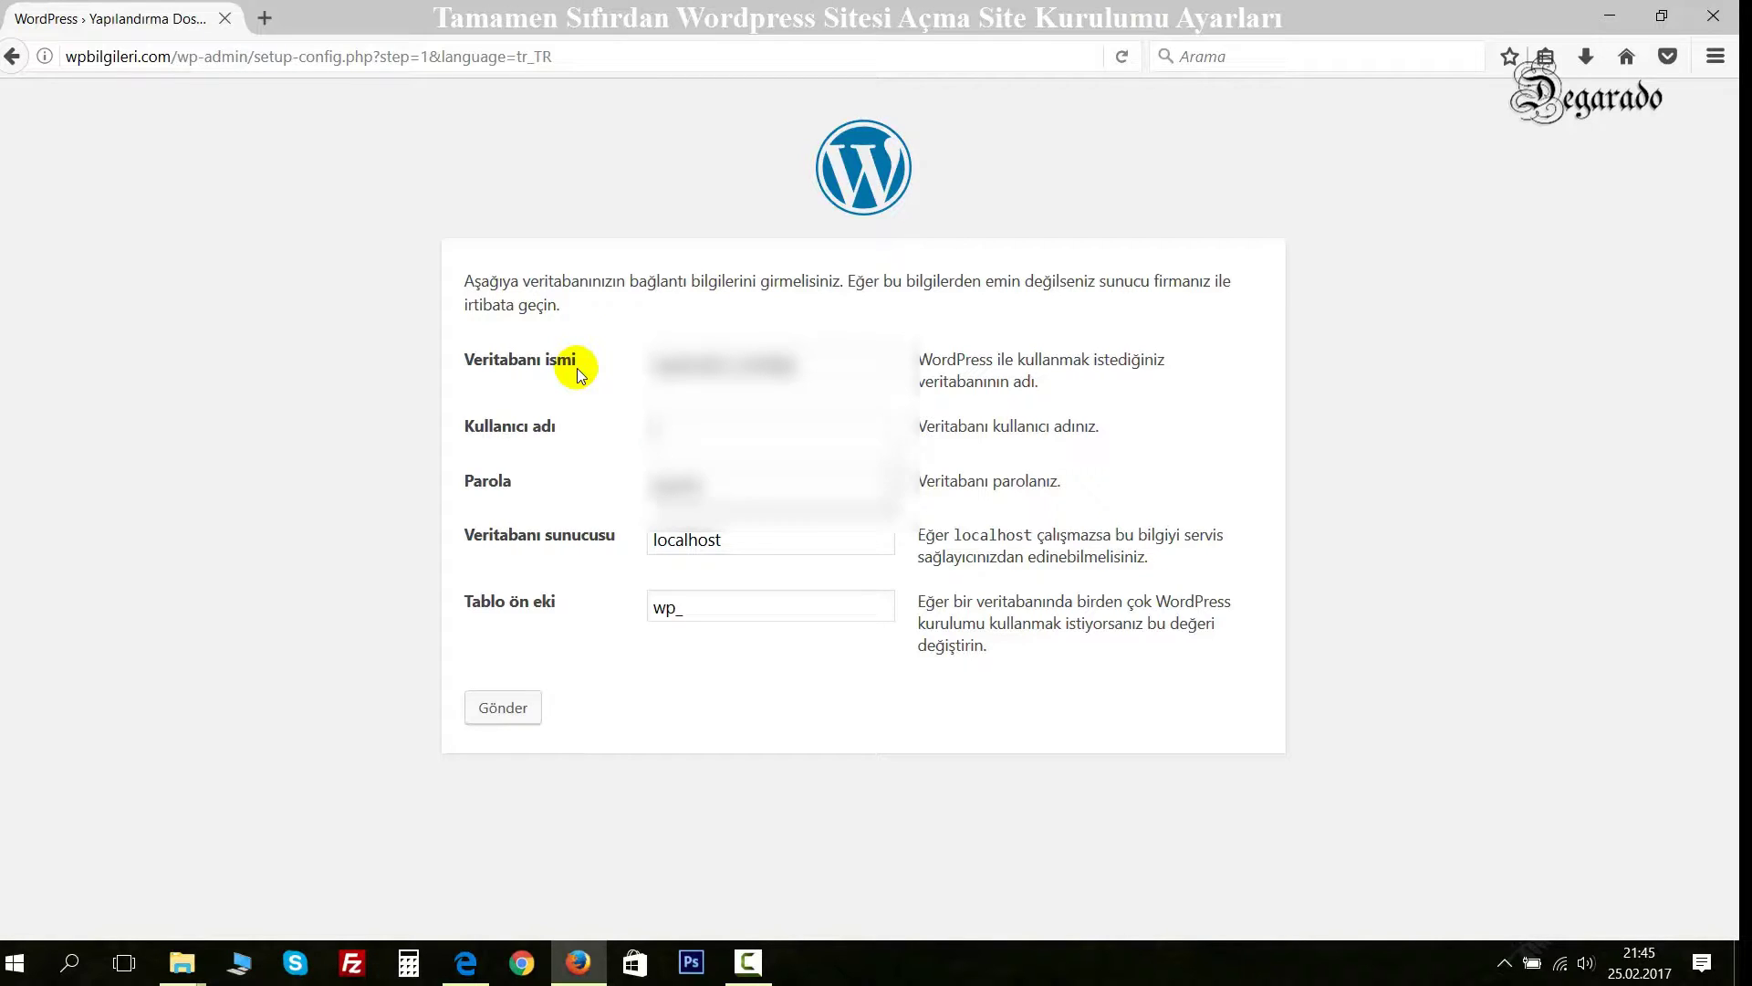
{"action": "key", "text": "Down"}
{"action": "key", "text": "Return"}
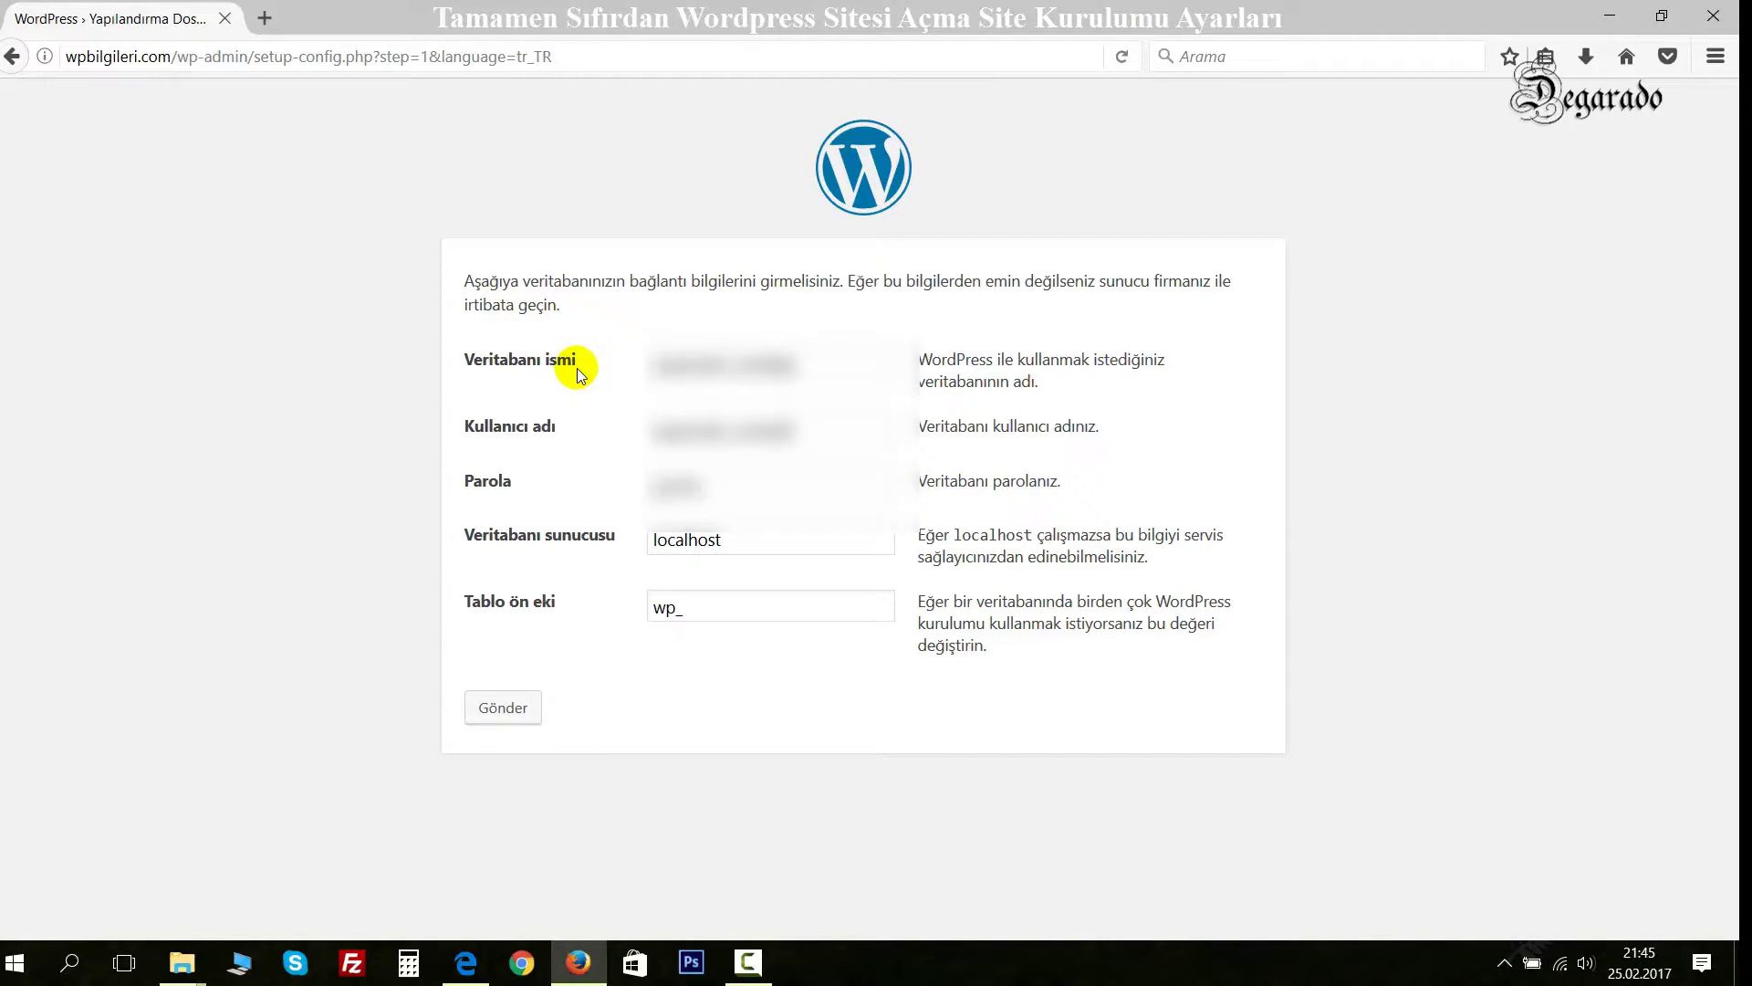
{"action": "key", "text": "Tab"}
{"action": "key", "text": "BackSpace"}
{"action": "type", "text": "******"}
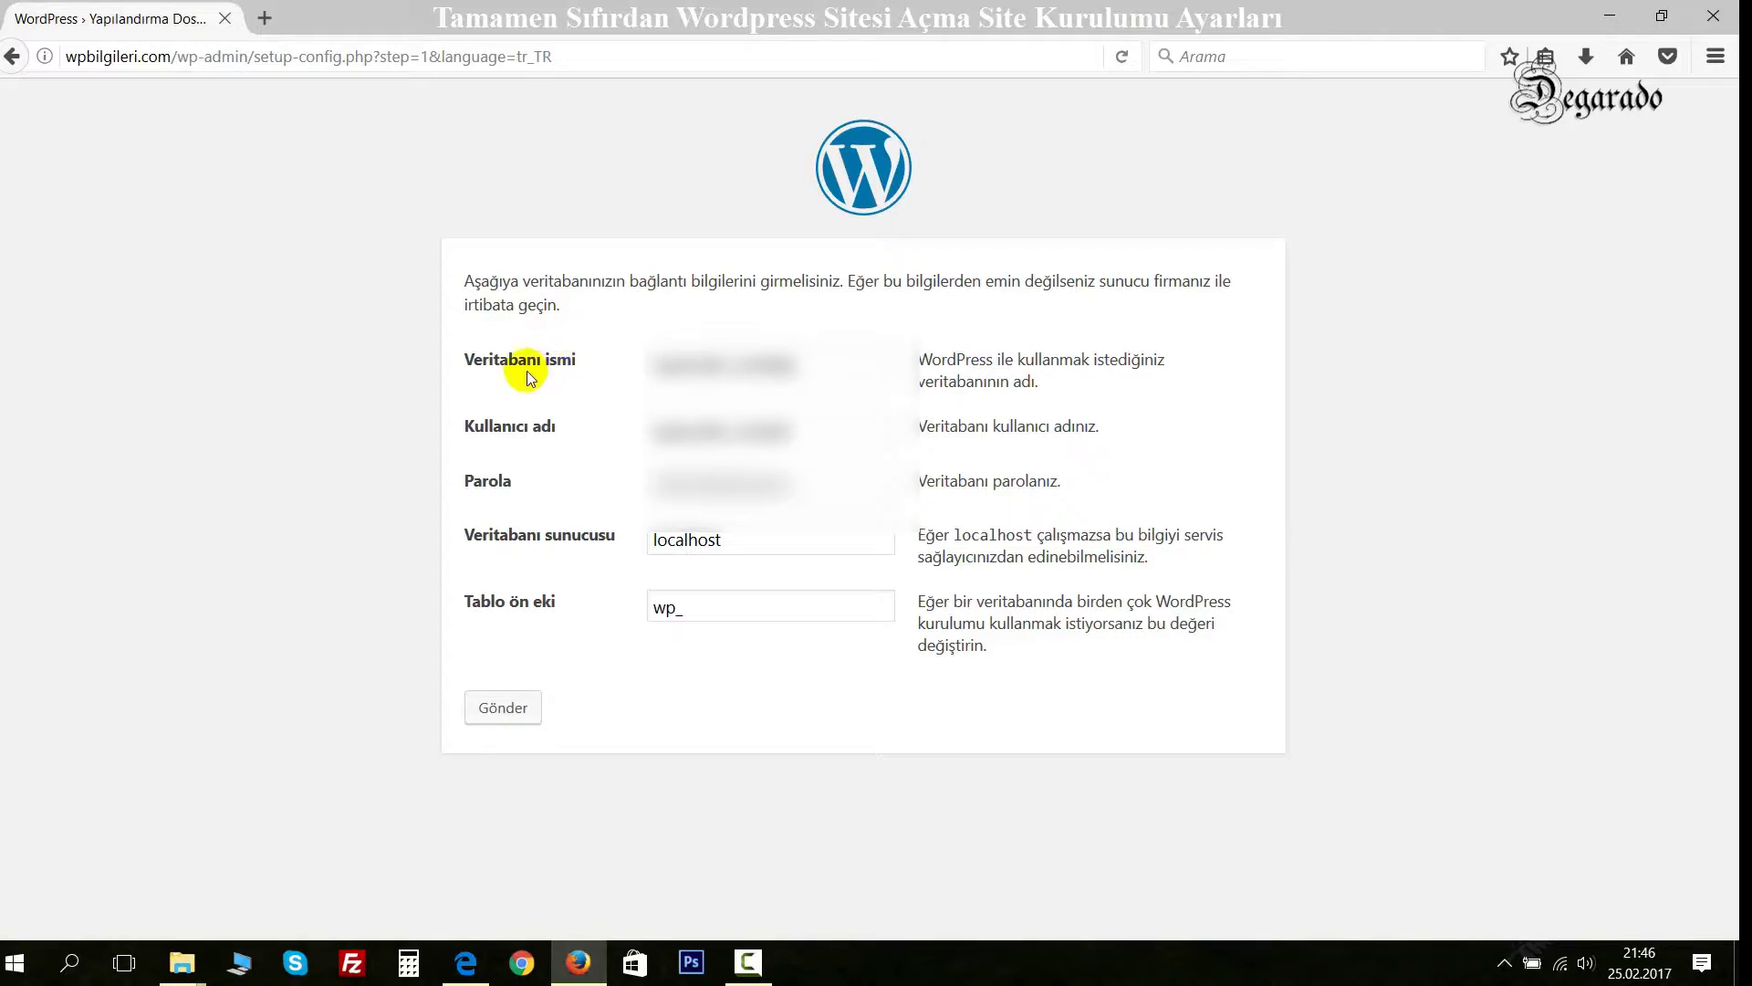
{"action": "left_click", "coordinate": [501, 709]}
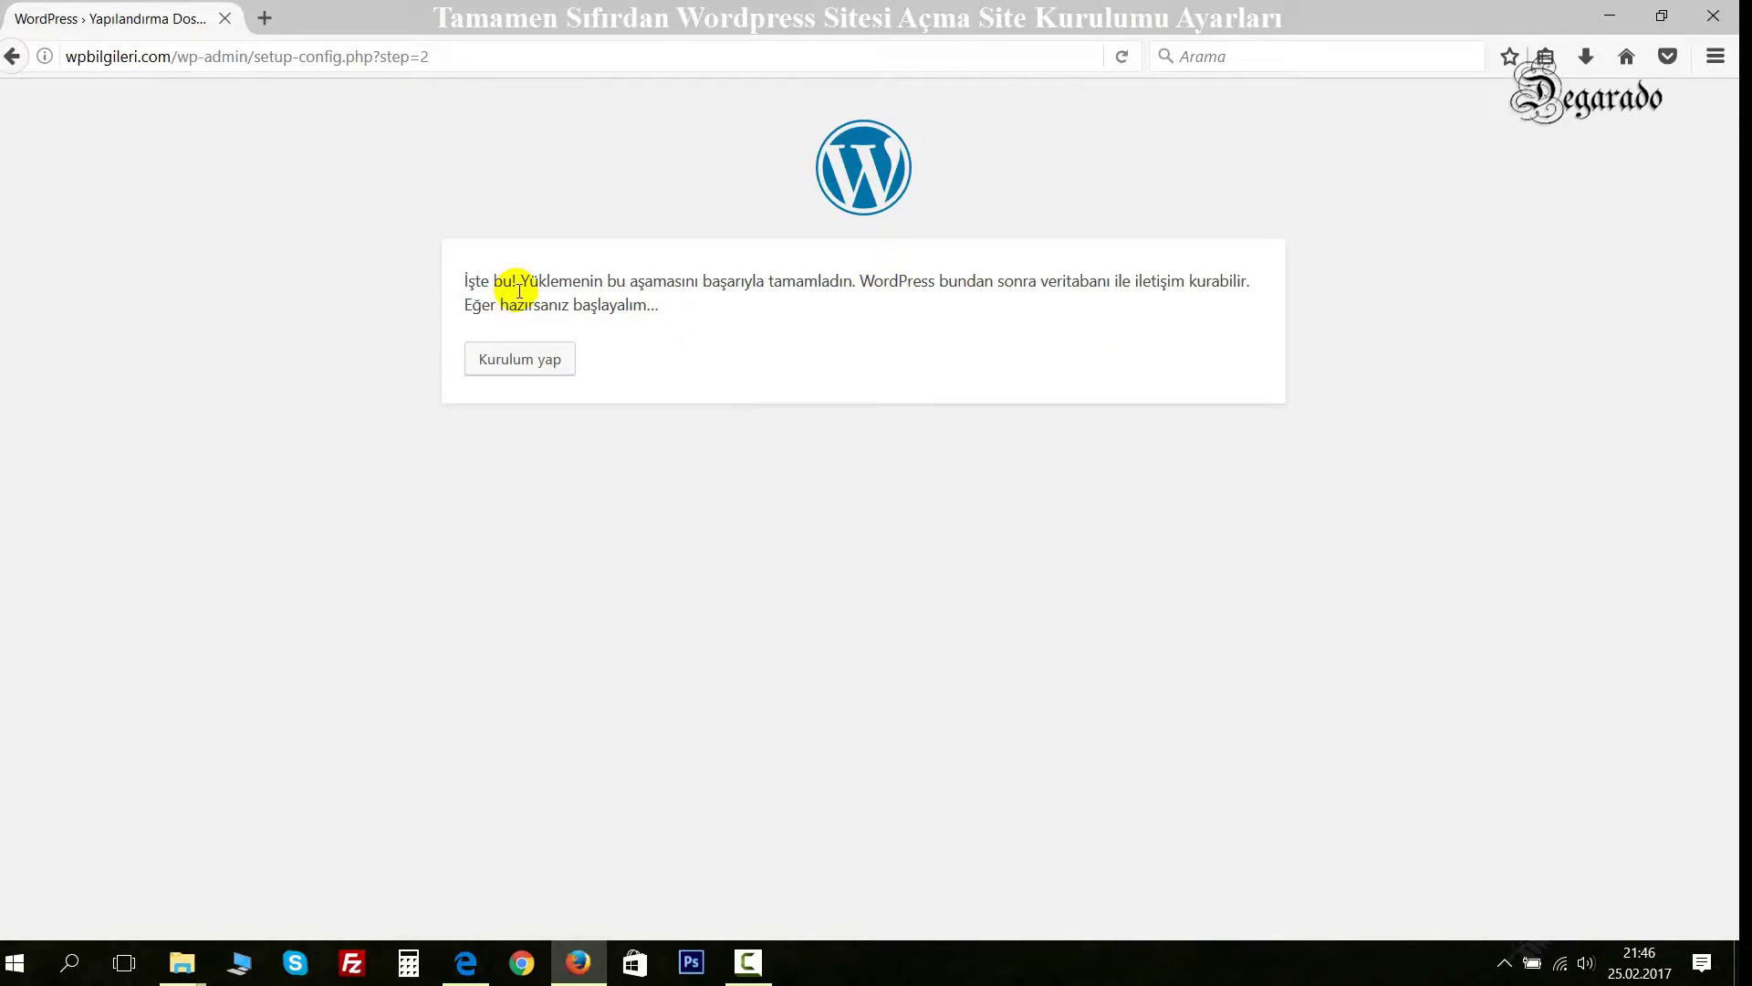
Read through the message confirming WordPress can communicate with the database.
{"action": "left_click_drag", "start_coordinate": [478, 282], "coordinate": [810, 286]}
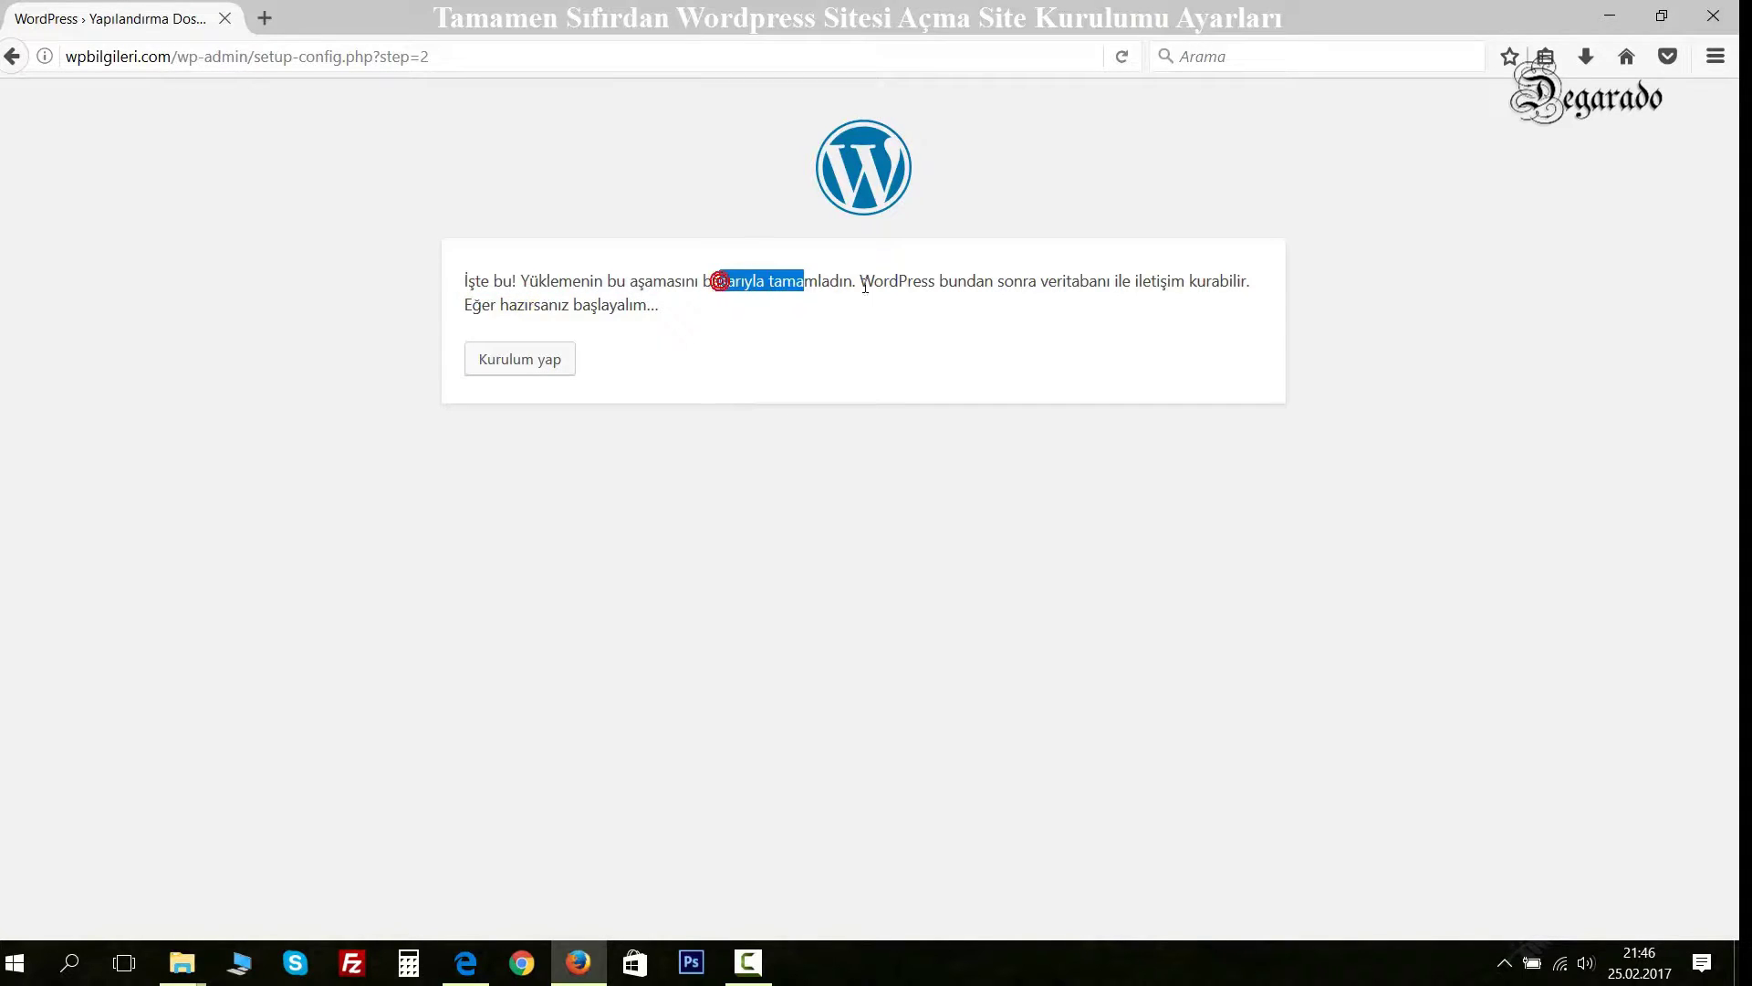
{"action": "left_click_drag", "start_coordinate": [923, 283], "coordinate": [1038, 279]}
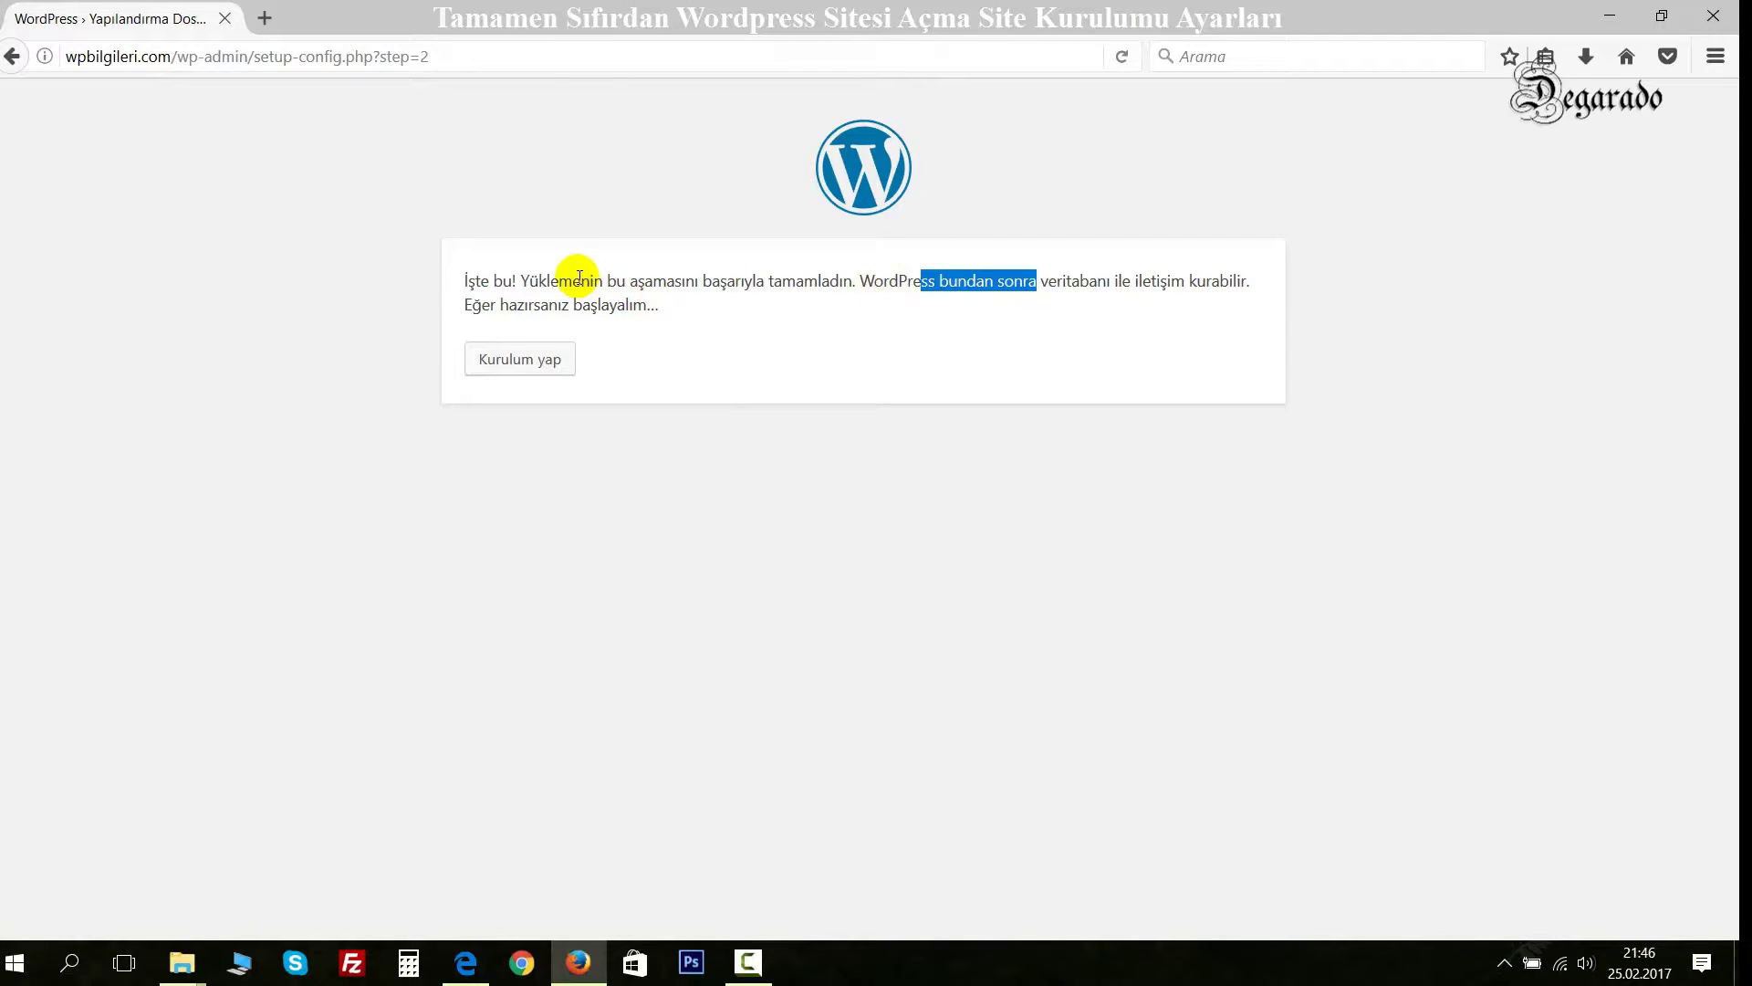
{"action": "left_click_drag", "start_coordinate": [528, 307], "coordinate": [618, 306]}
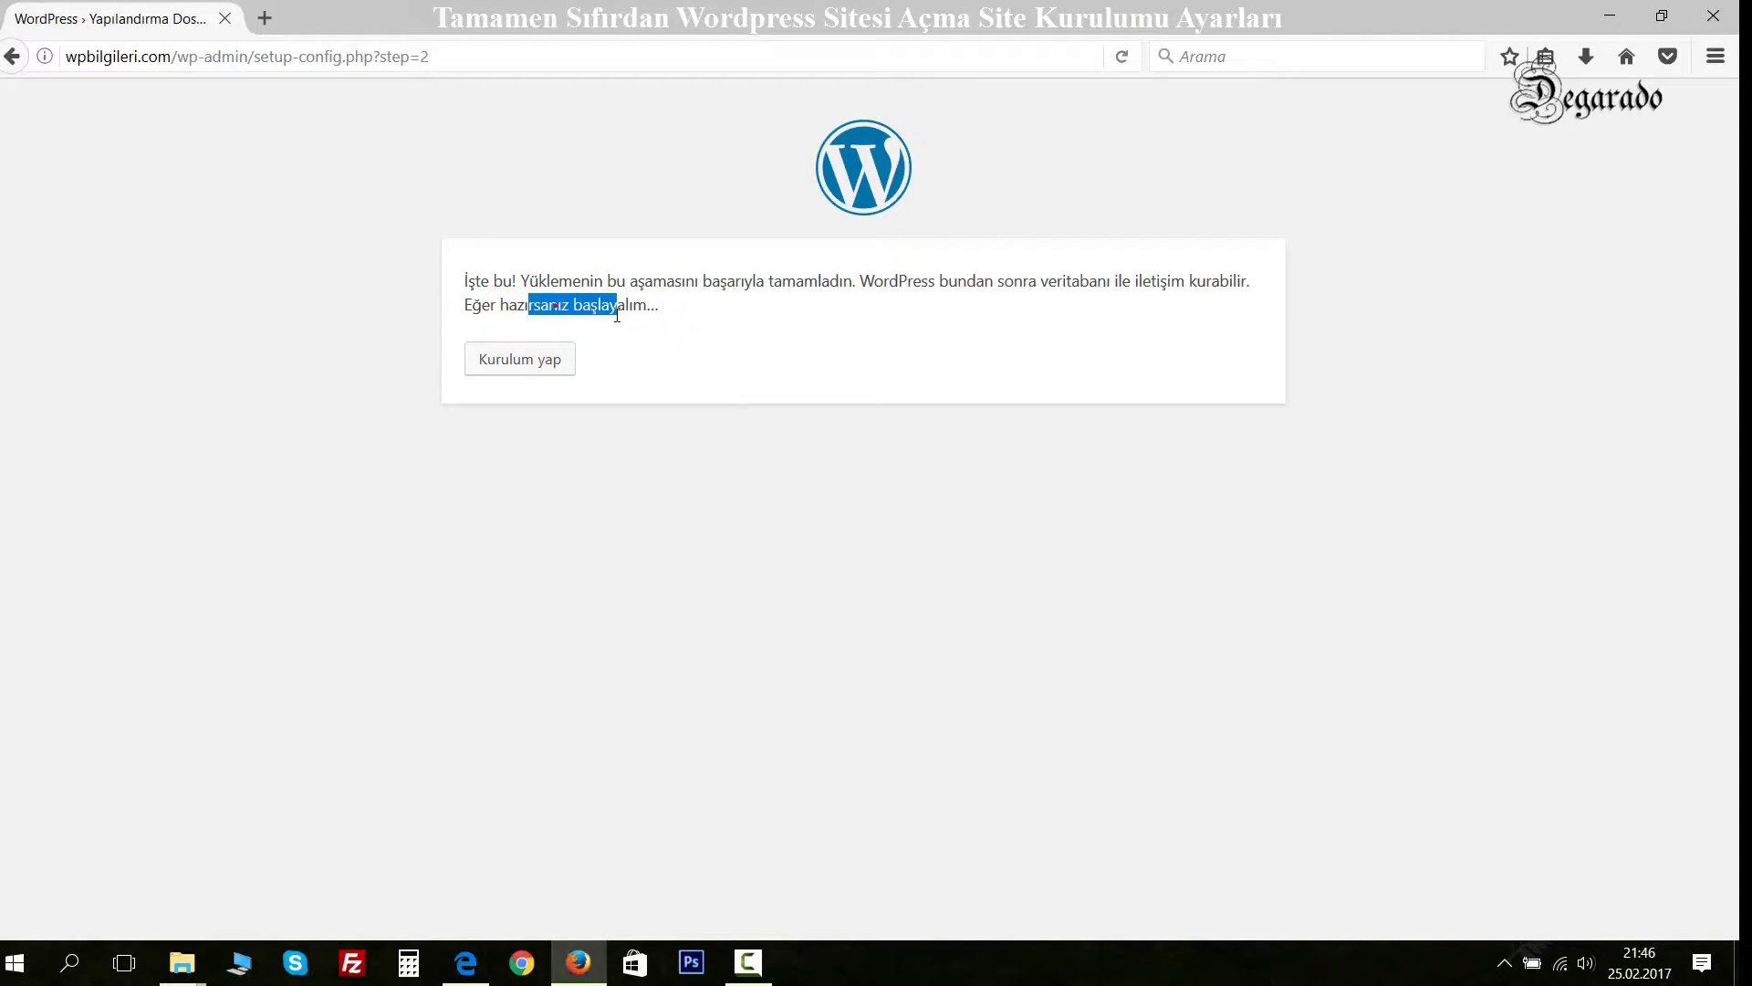
Run the installation and scroll down to the site details form.
{"action": "left_click", "coordinate": [524, 361]}
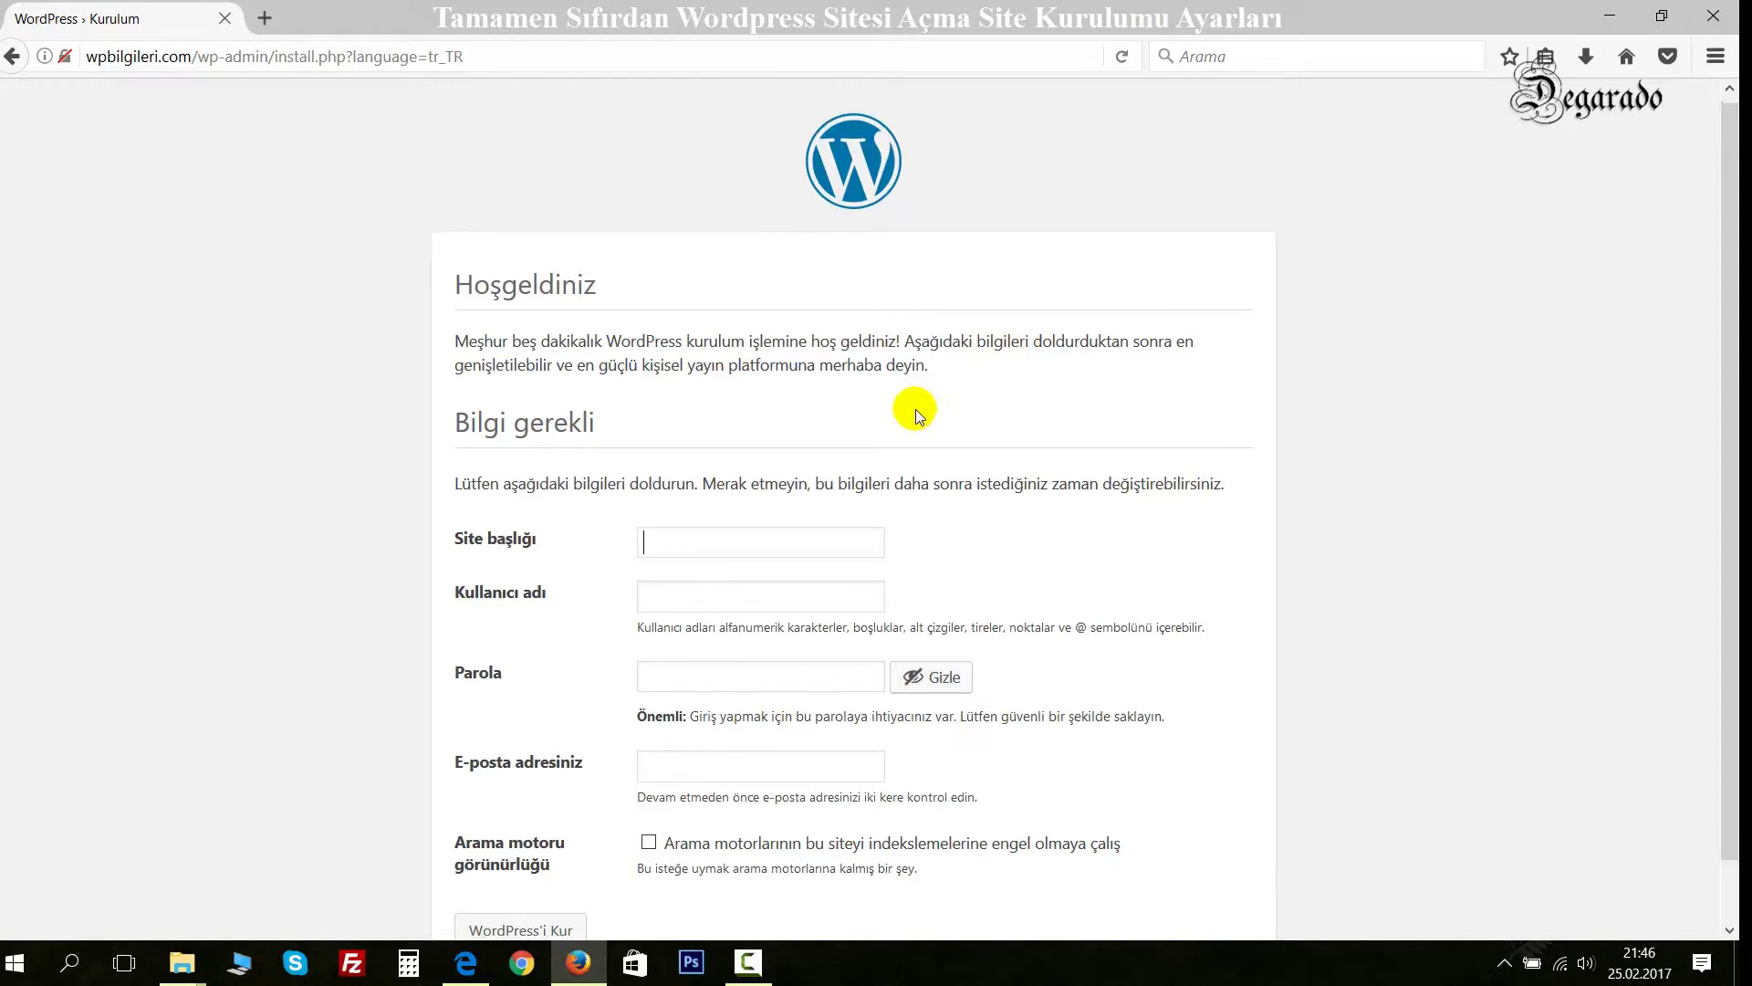
{"action": "scroll", "coordinate": [911, 411], "scroll_direction": "down", "scroll_amount": 1}
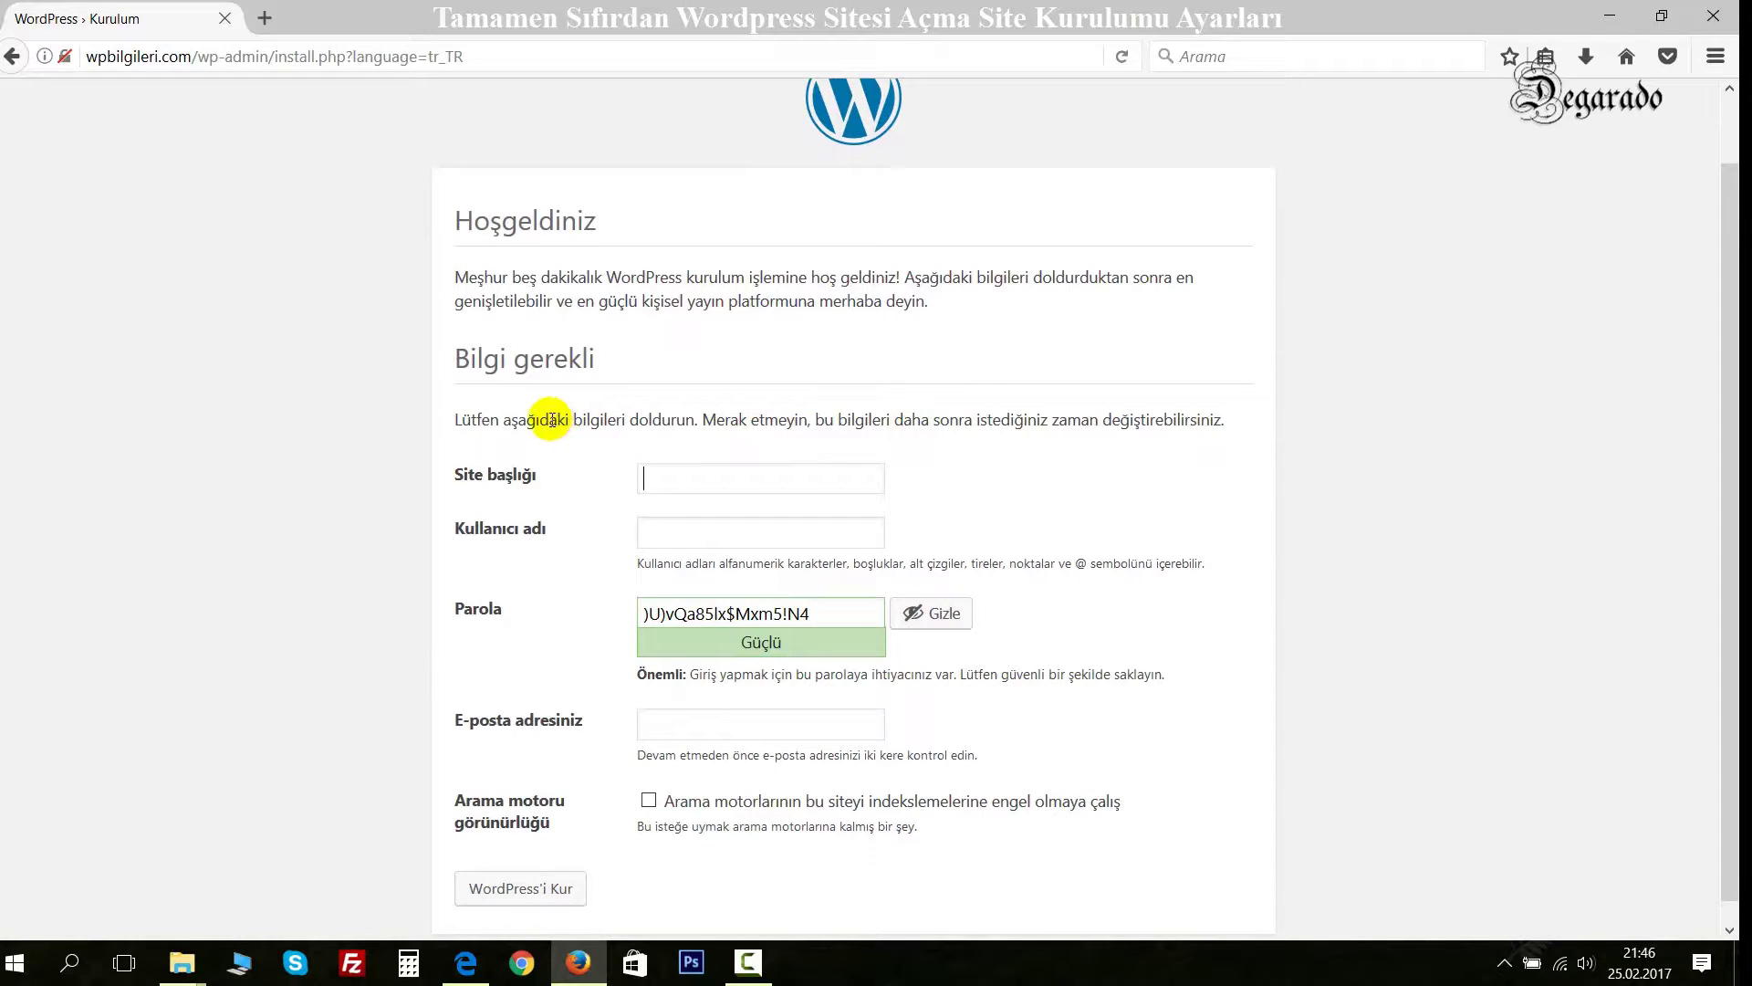
{"action": "left_click_drag", "start_coordinate": [639, 420], "coordinate": [904, 419]}
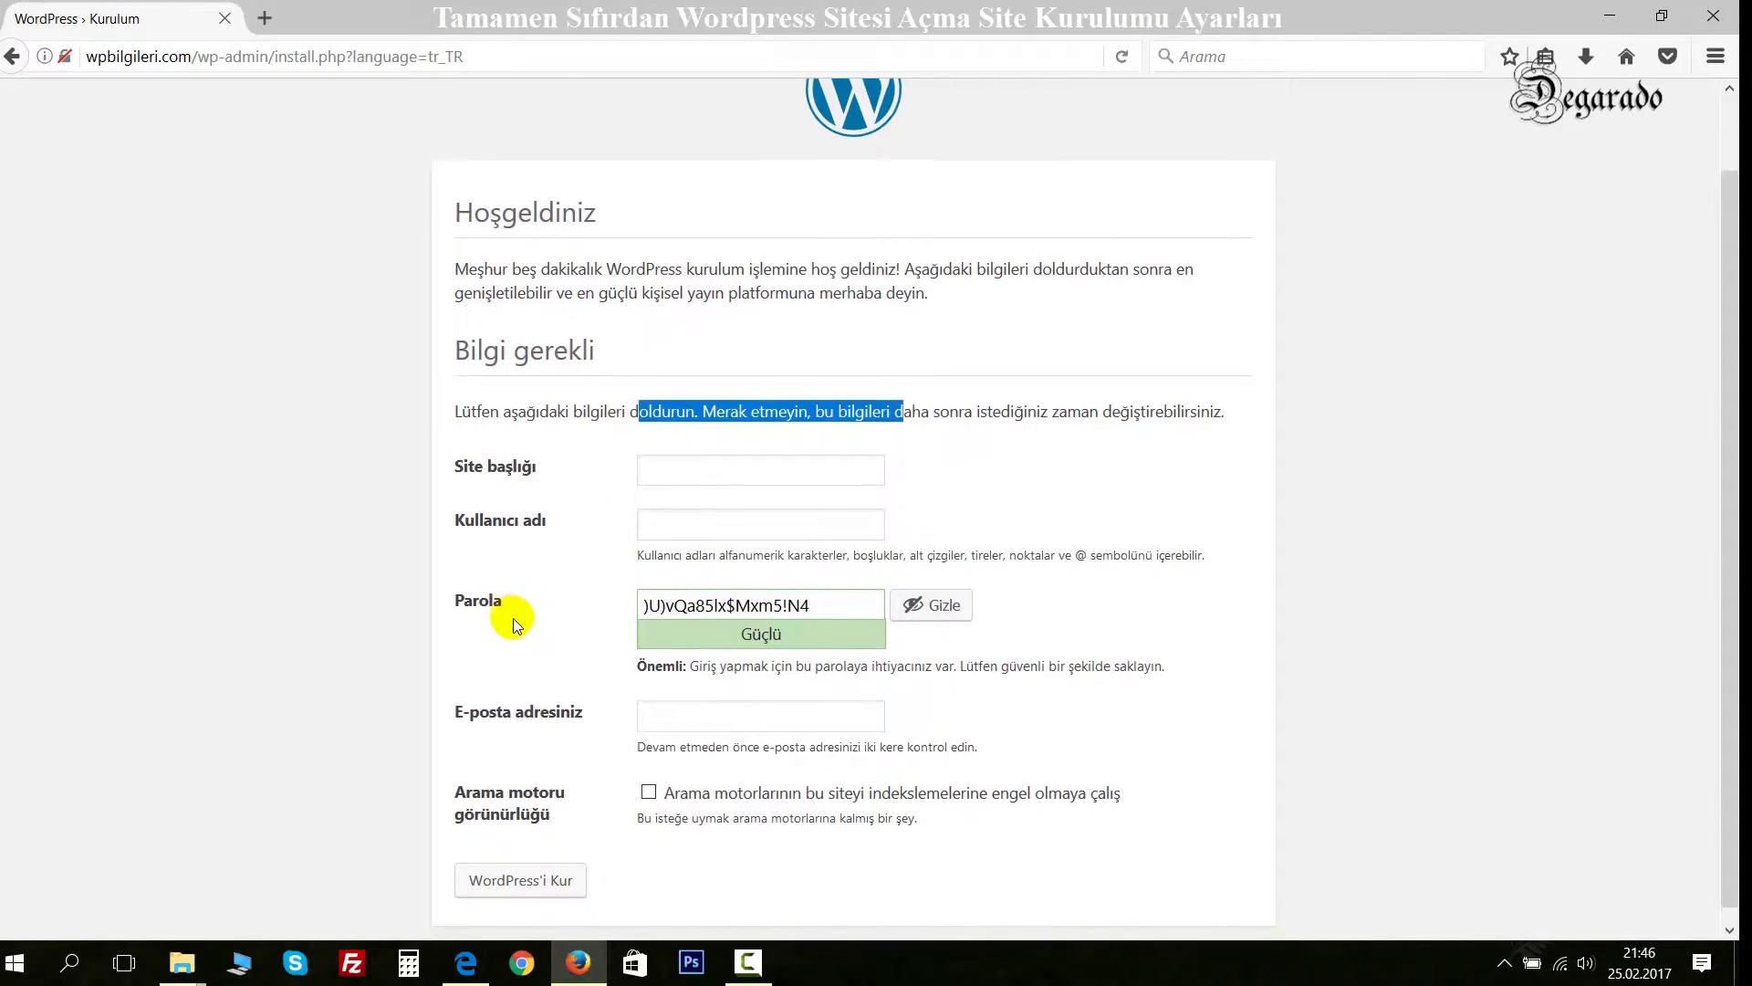
{"action": "scroll", "coordinate": [508, 639], "scroll_direction": "down", "scroll_amount": 1}
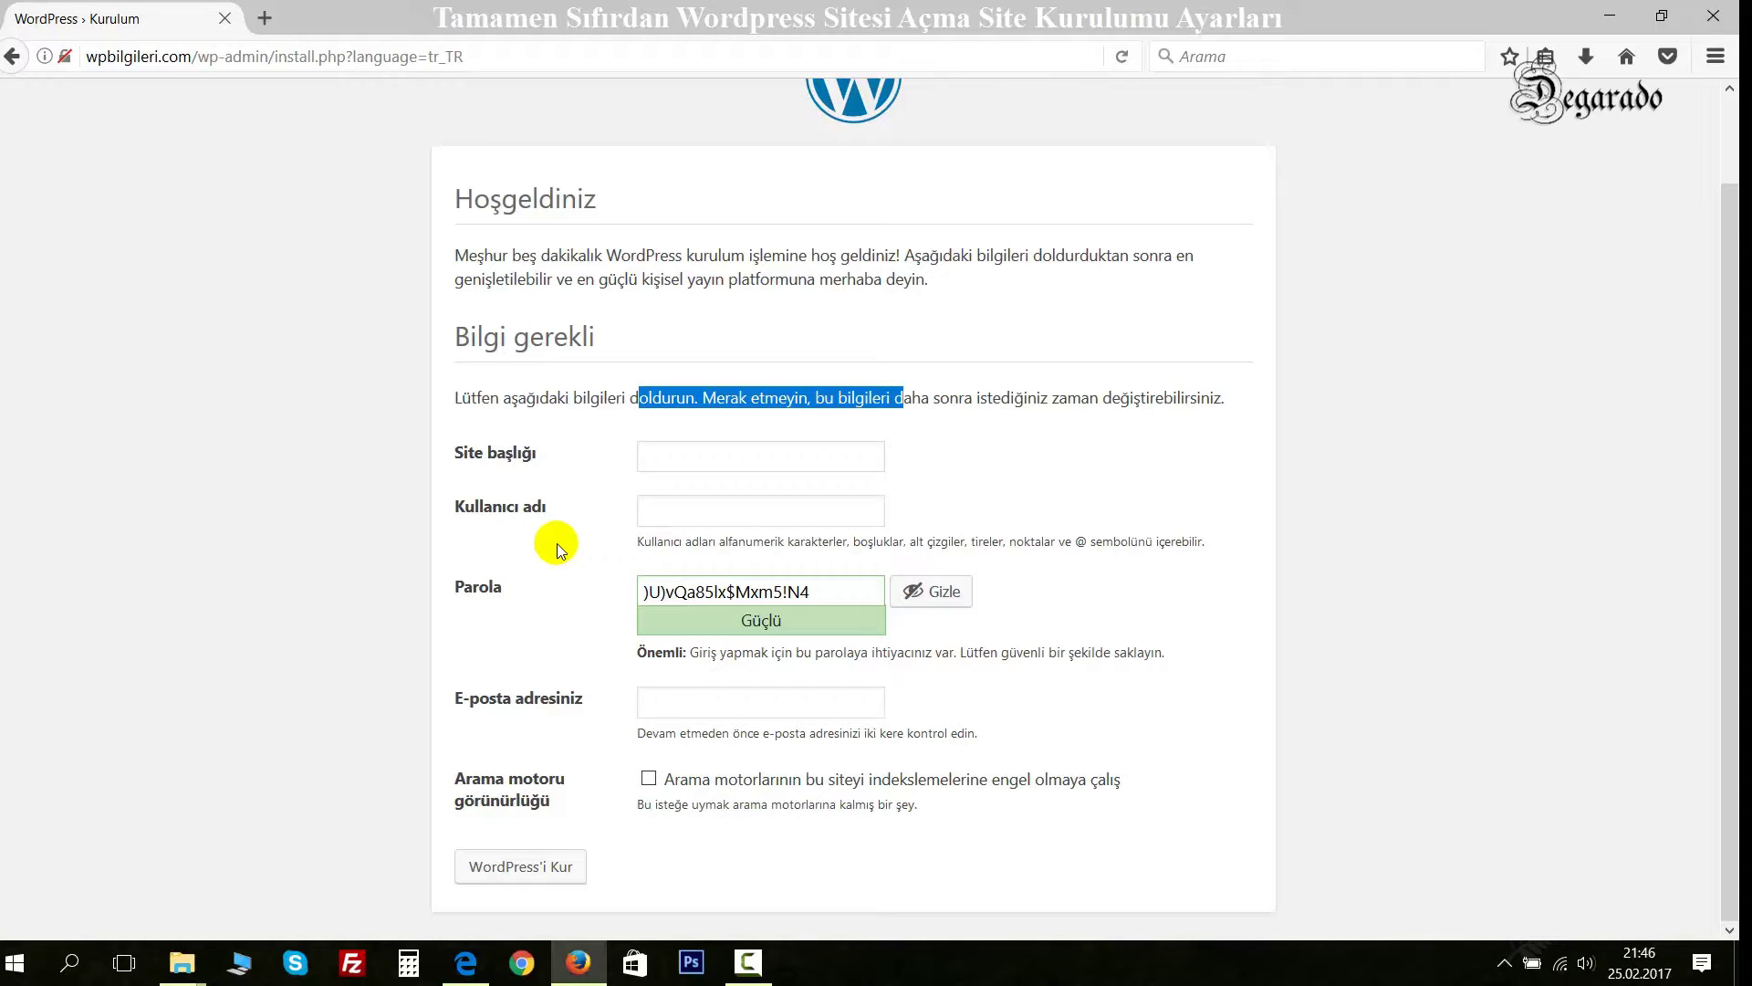
Enter the site title 'Wordpress Bilgileri' and an admin username, keeping the generated password.
{"action": "left_click", "coordinate": [667, 448]}
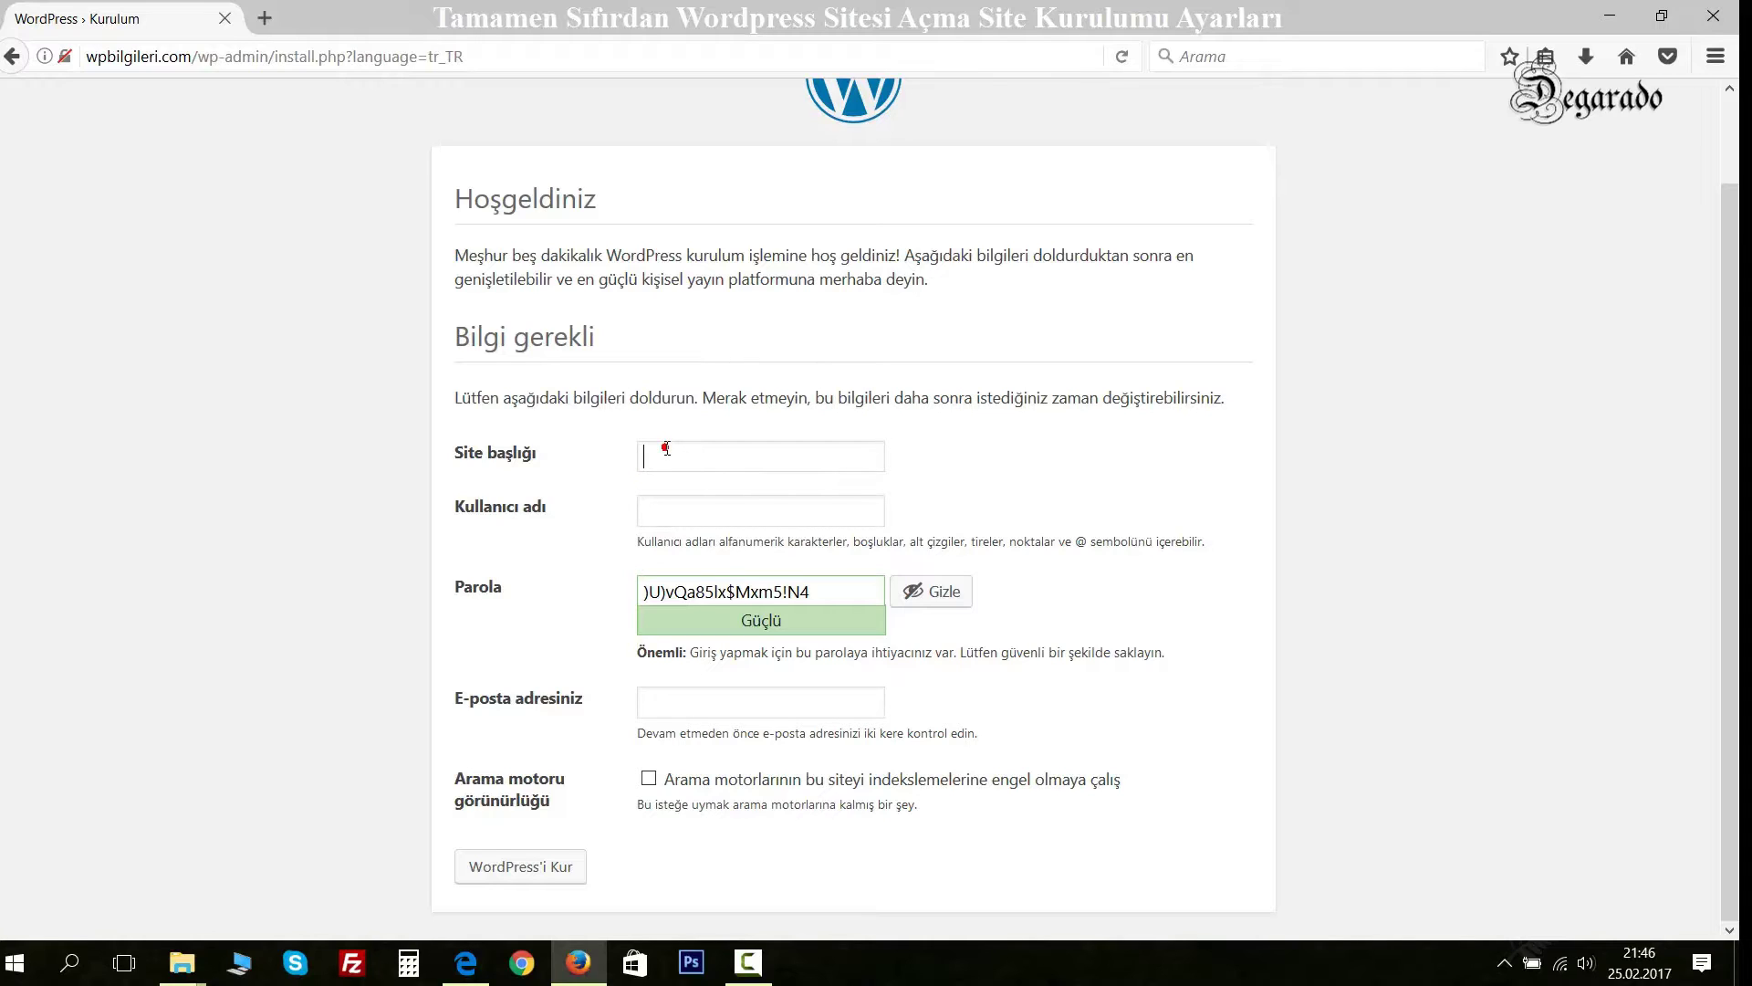
{"action": "type", "text": "Wordpress"}
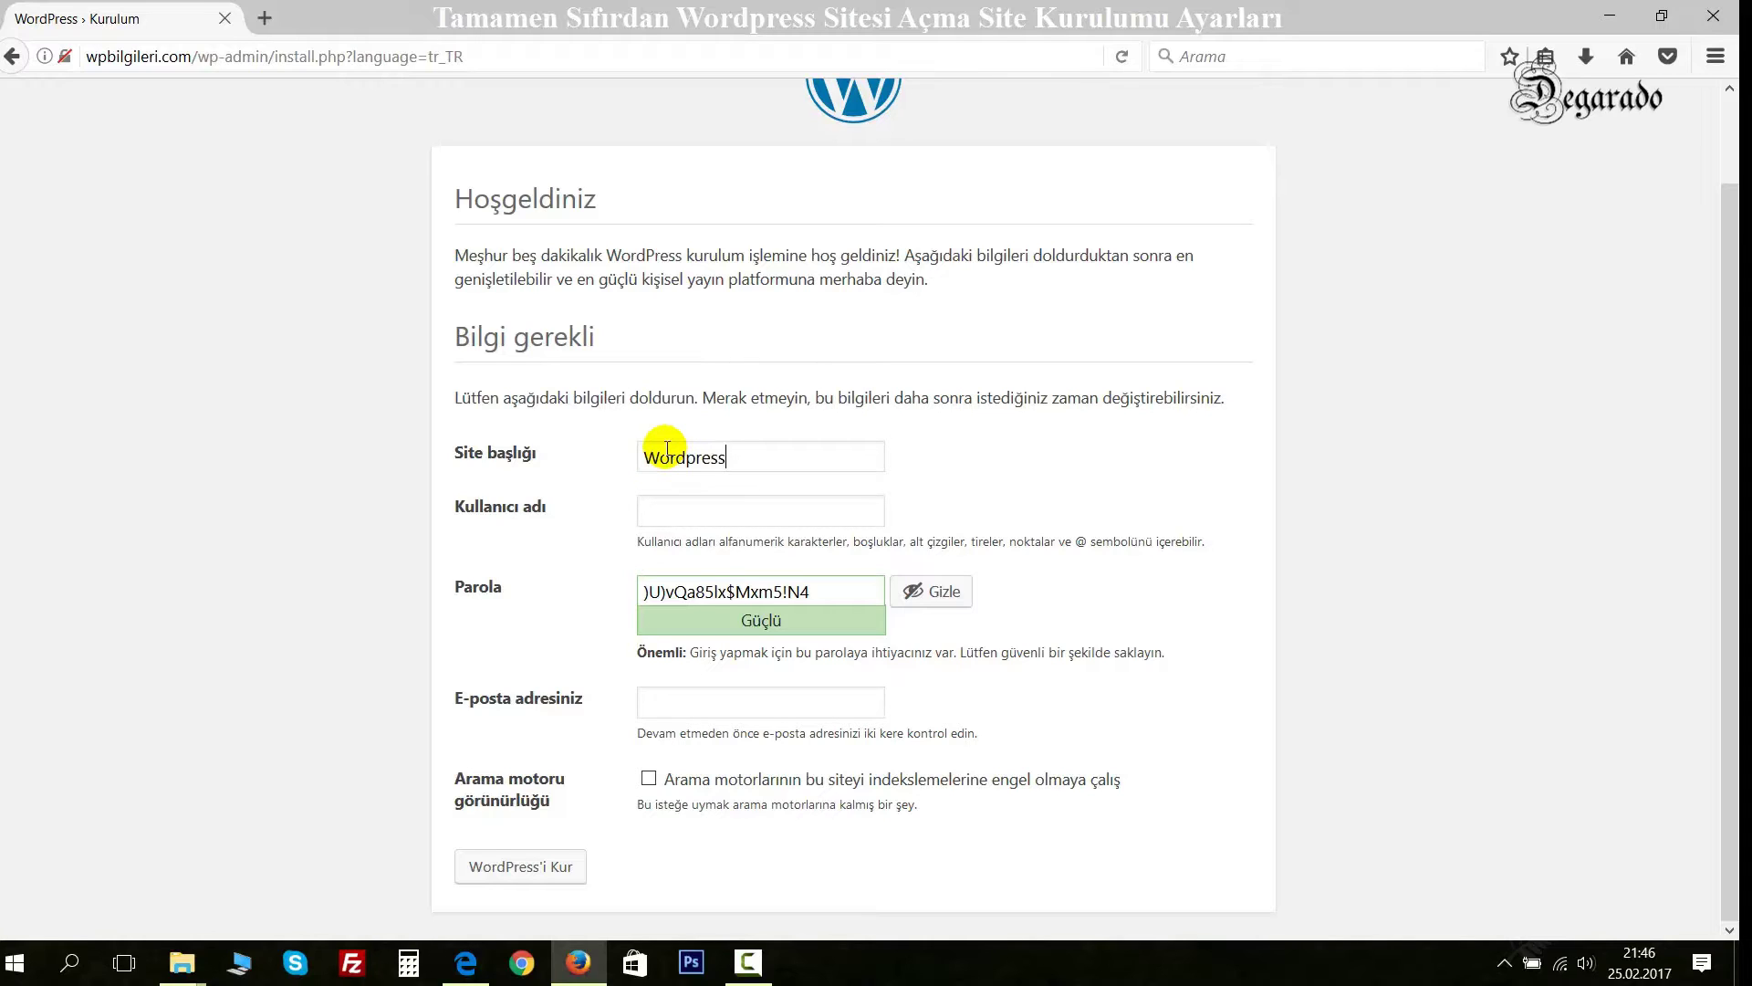
{"action": "type", "text": " Bilgileri"}
{"action": "type", "text": "admin"}
{"action": "key", "text": "BackSpace"}
{"action": "key", "text": "BackSpace"}
{"action": "key", "text": "BackSpace"}
{"action": "key", "text": "BackSpace"}
{"action": "key", "text": "BackSpace"}
{"action": "type", "text": "admin"}
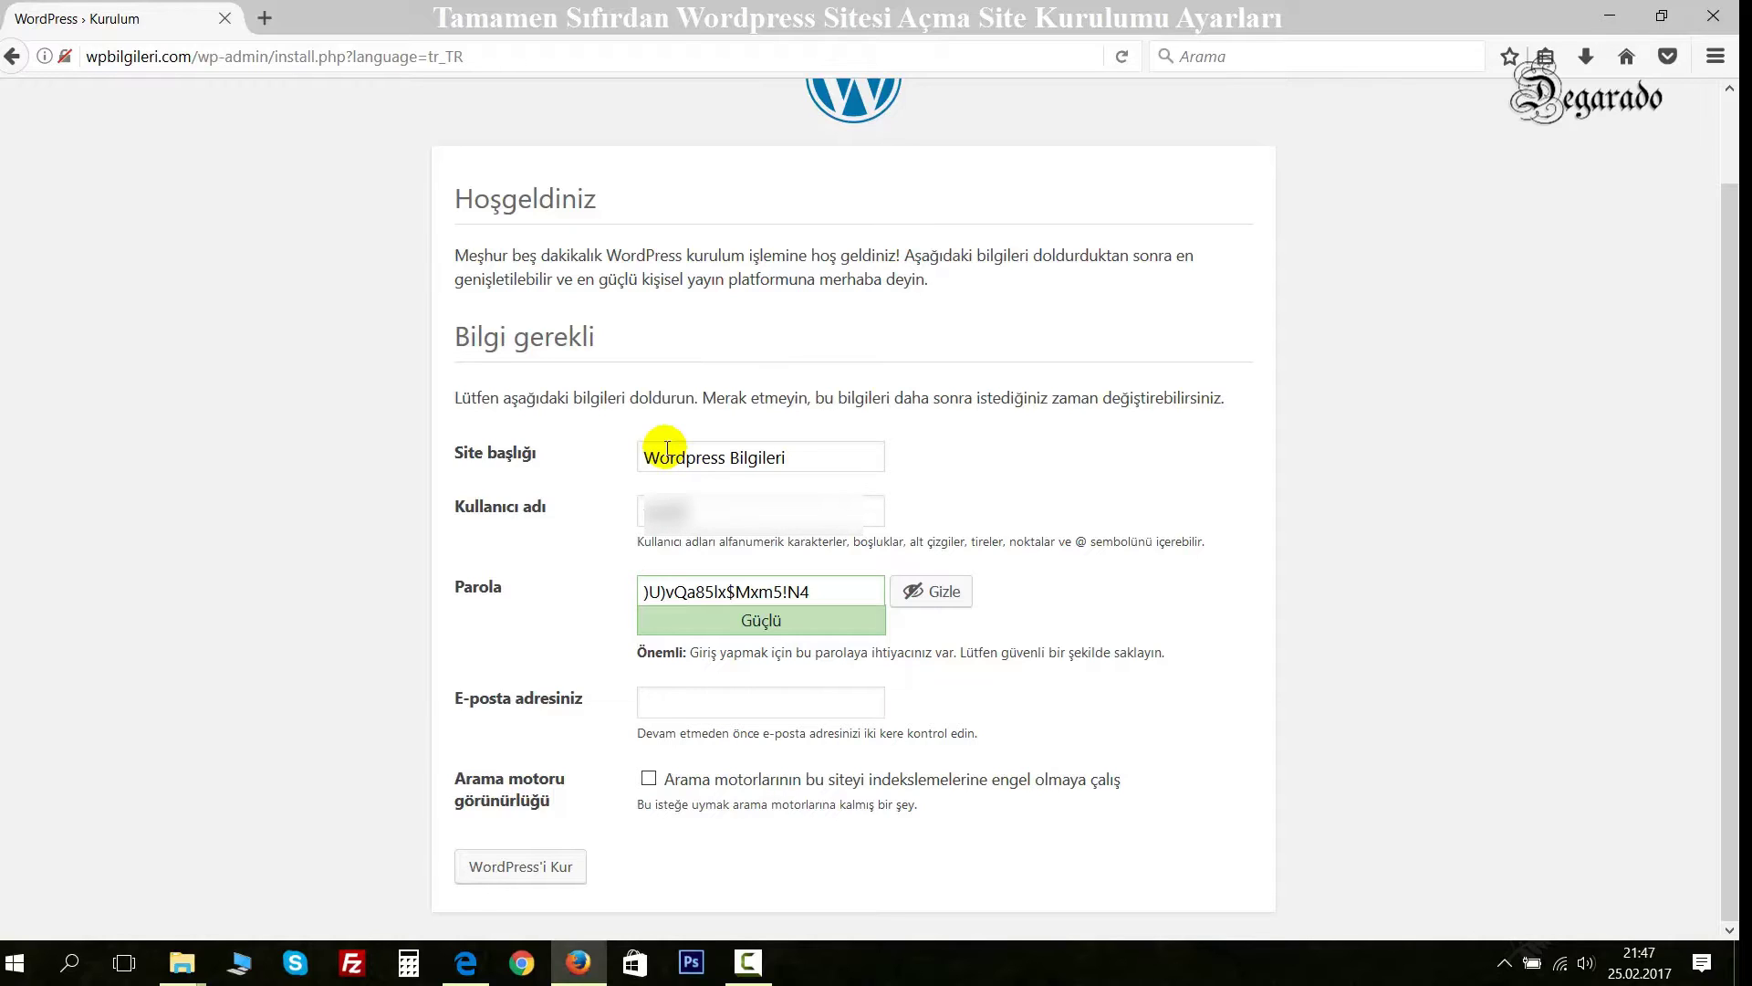
{"action": "type", "text": "rados"}
{"action": "key", "text": "Tab"}
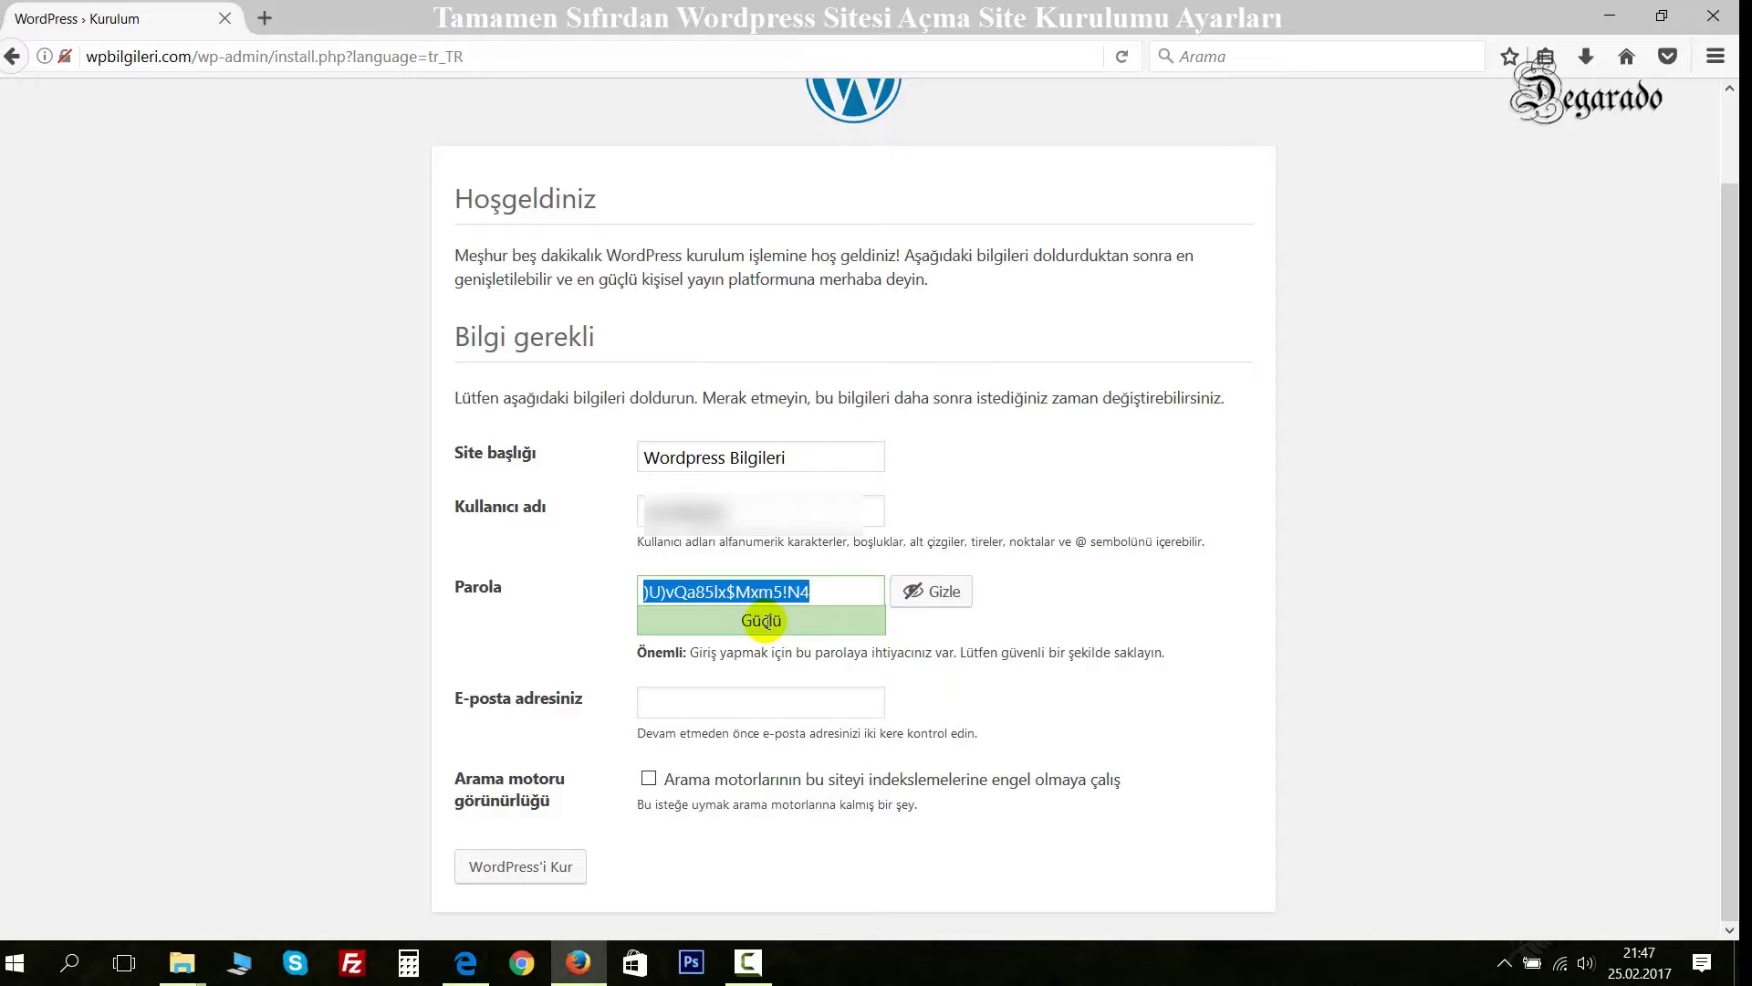
{"action": "left_click", "coordinate": [759, 591]}
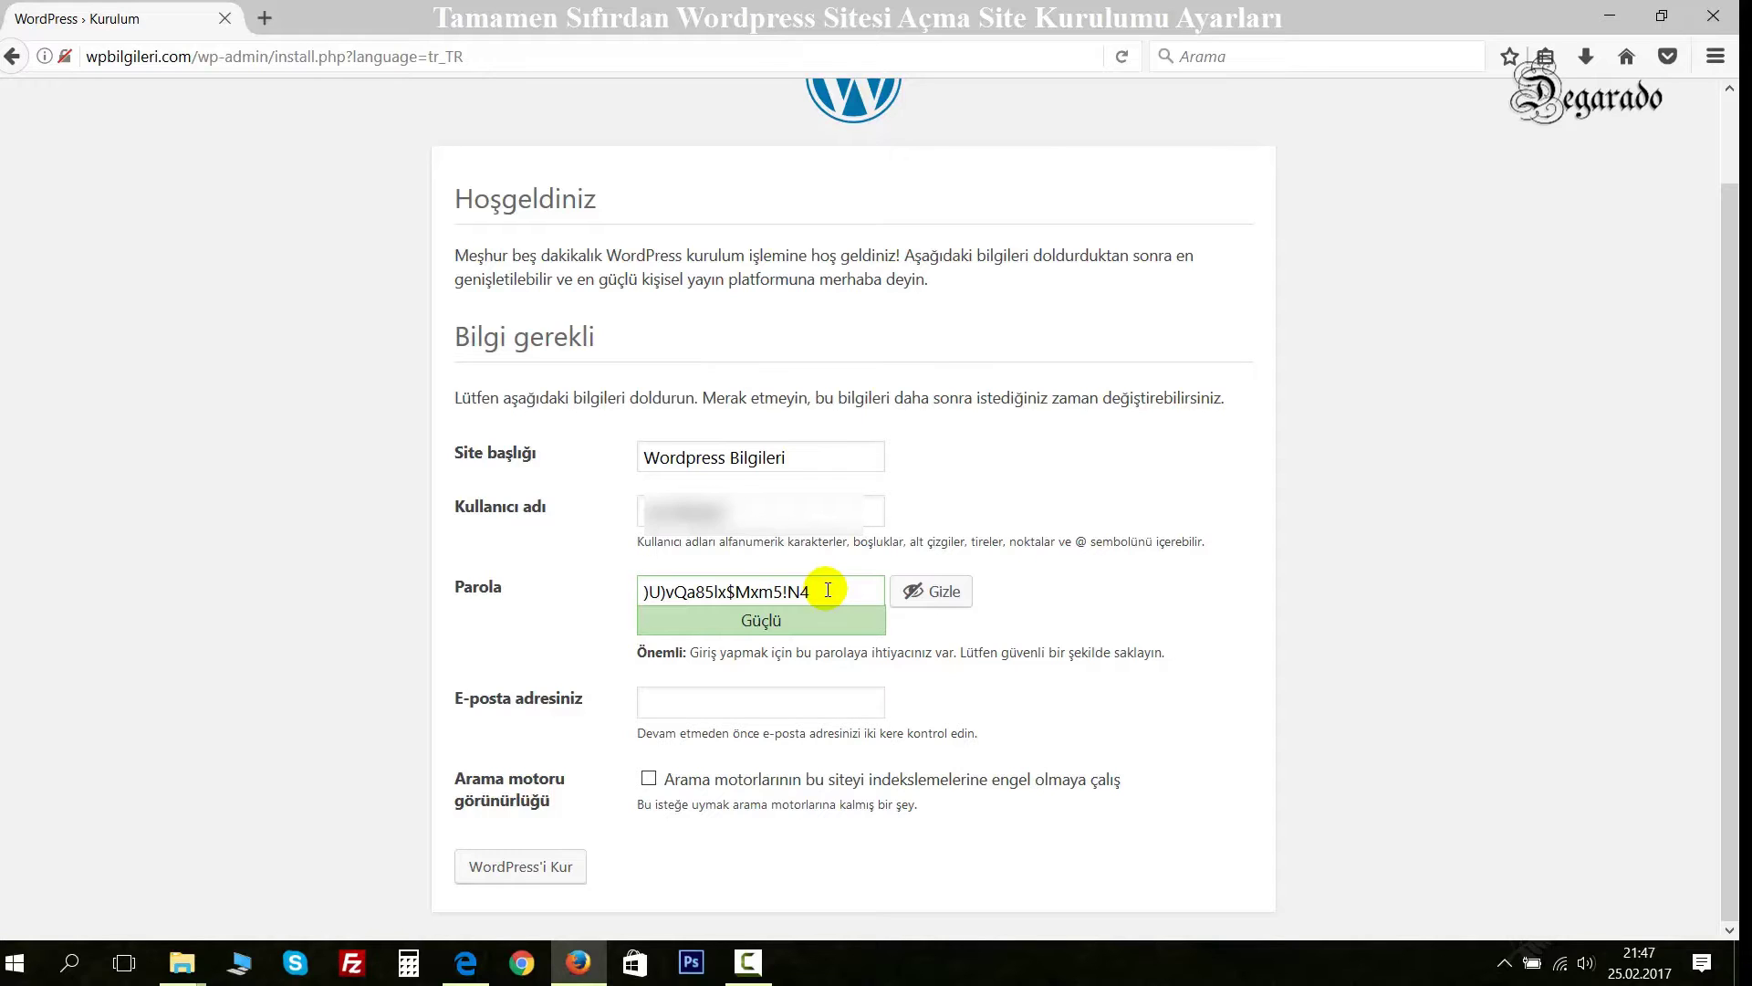
Replace the suggested password with a custom hidden password rated Güçlü.
{"action": "triple_click", "coordinate": [828, 590]}
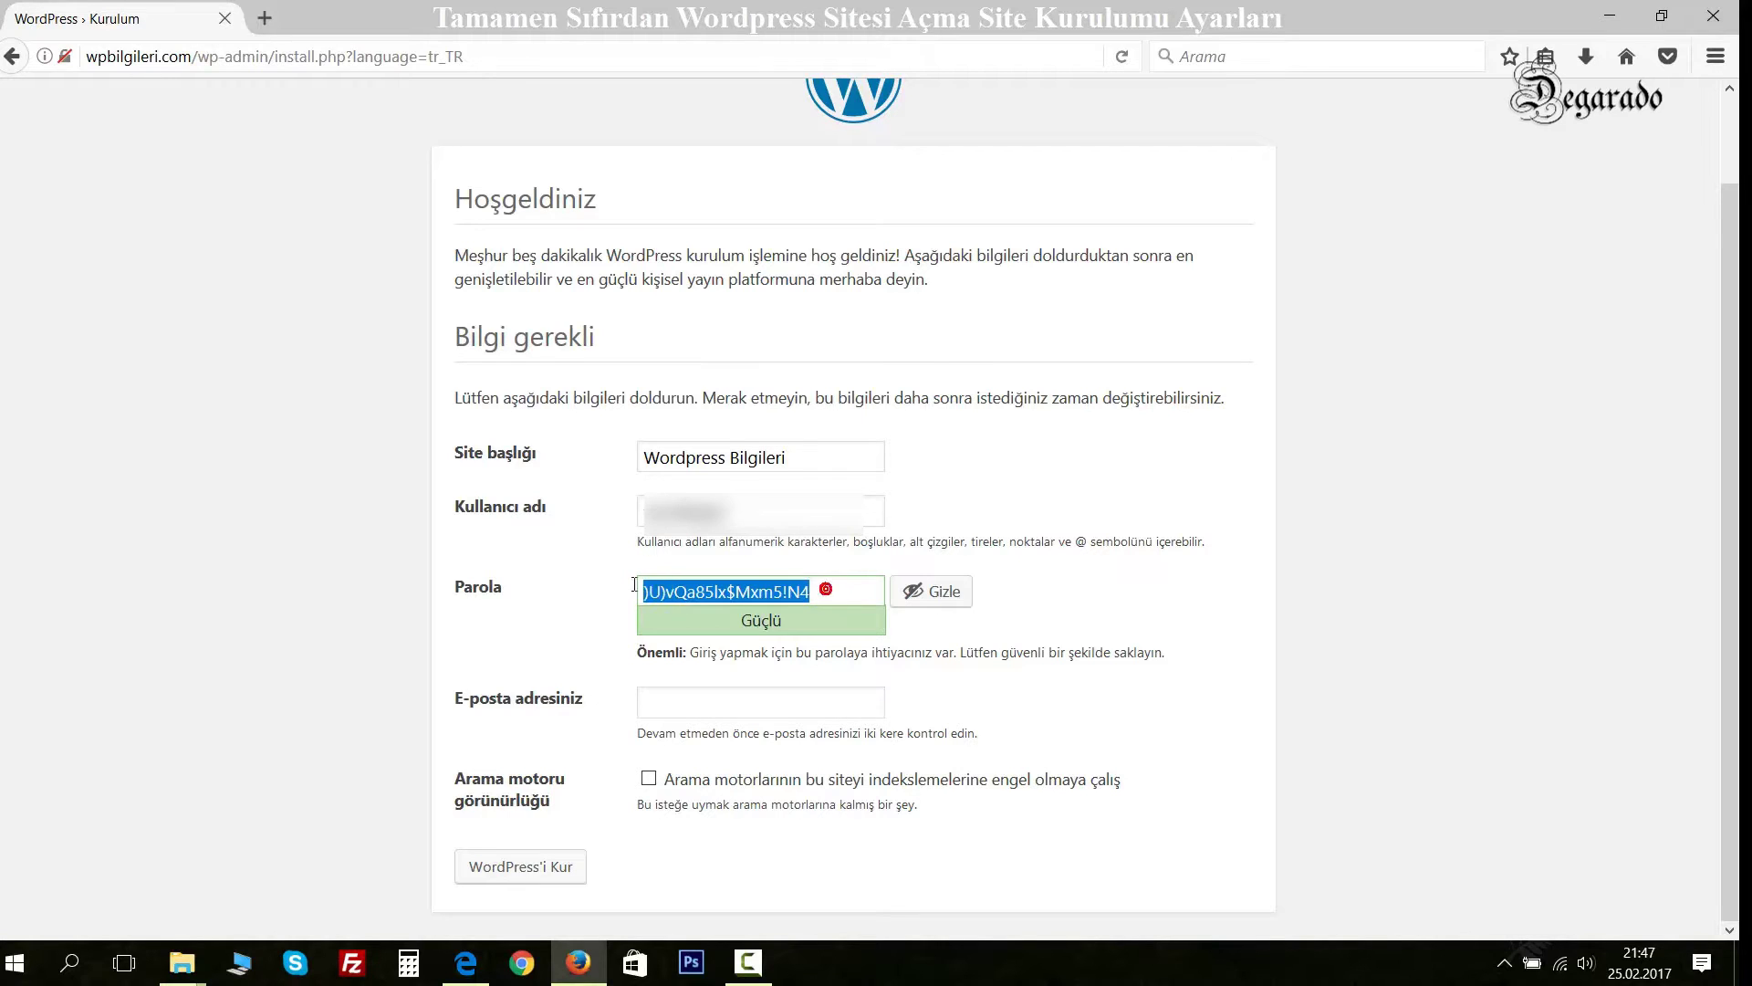
{"action": "left_click", "coordinate": [943, 595]}
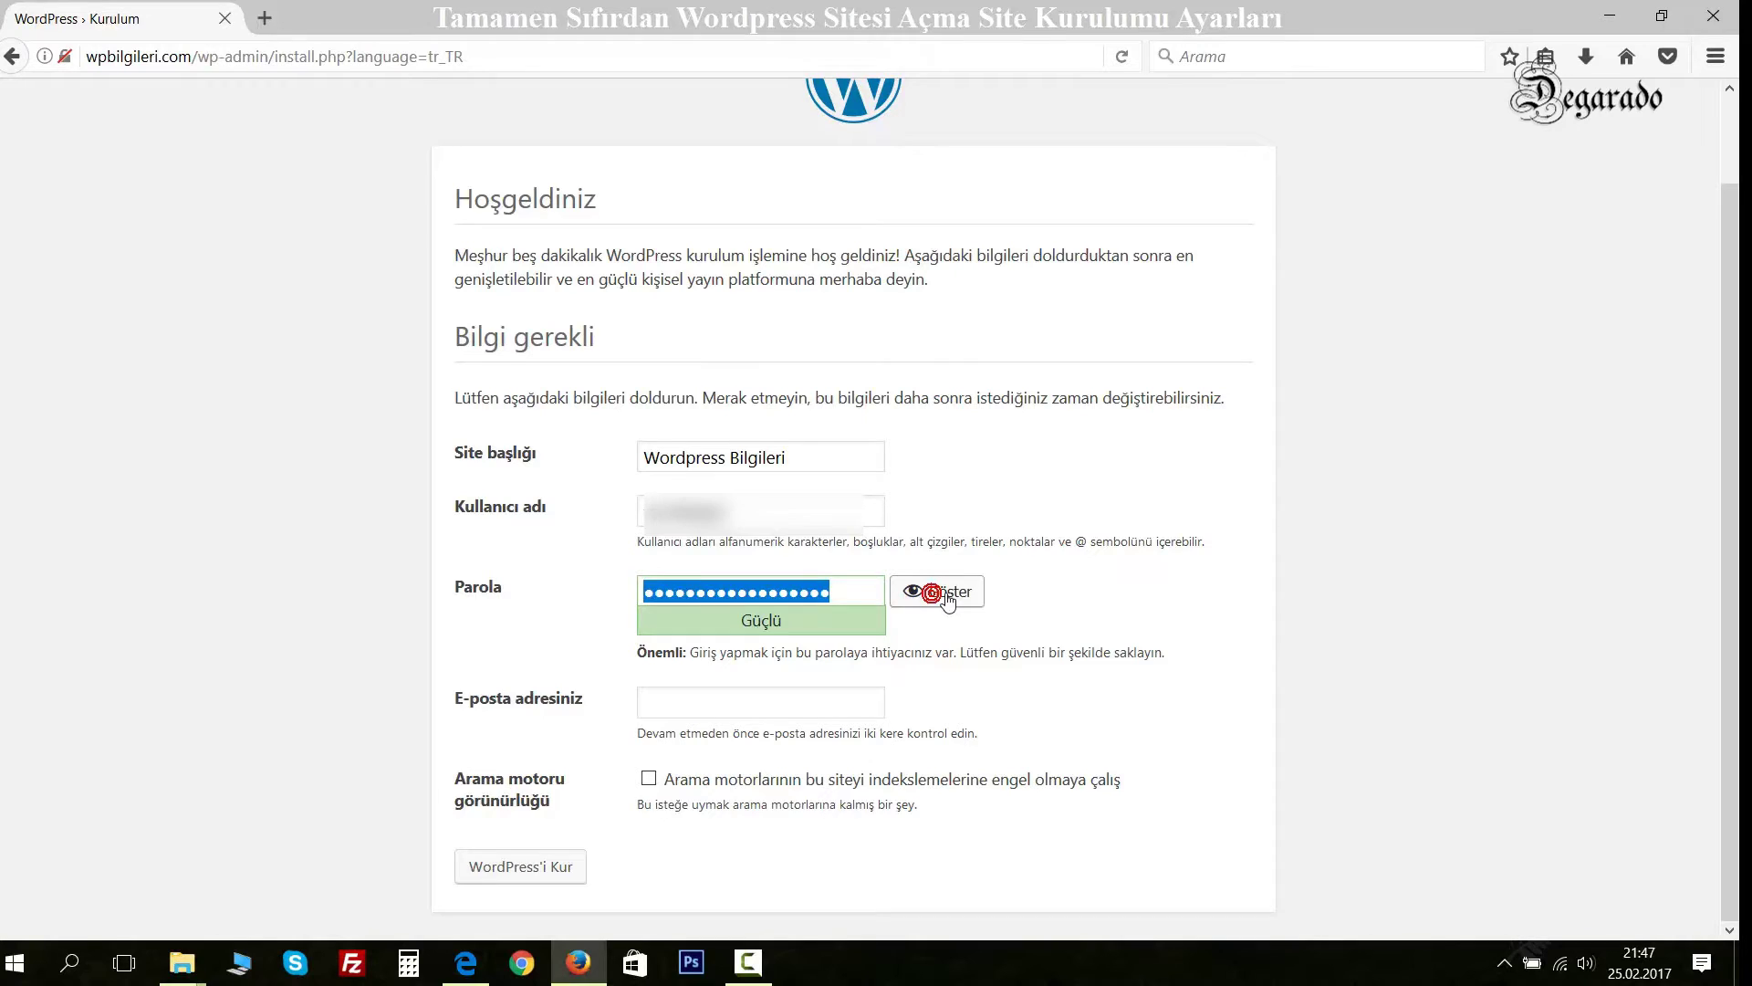
{"action": "type", "text": "12345"}
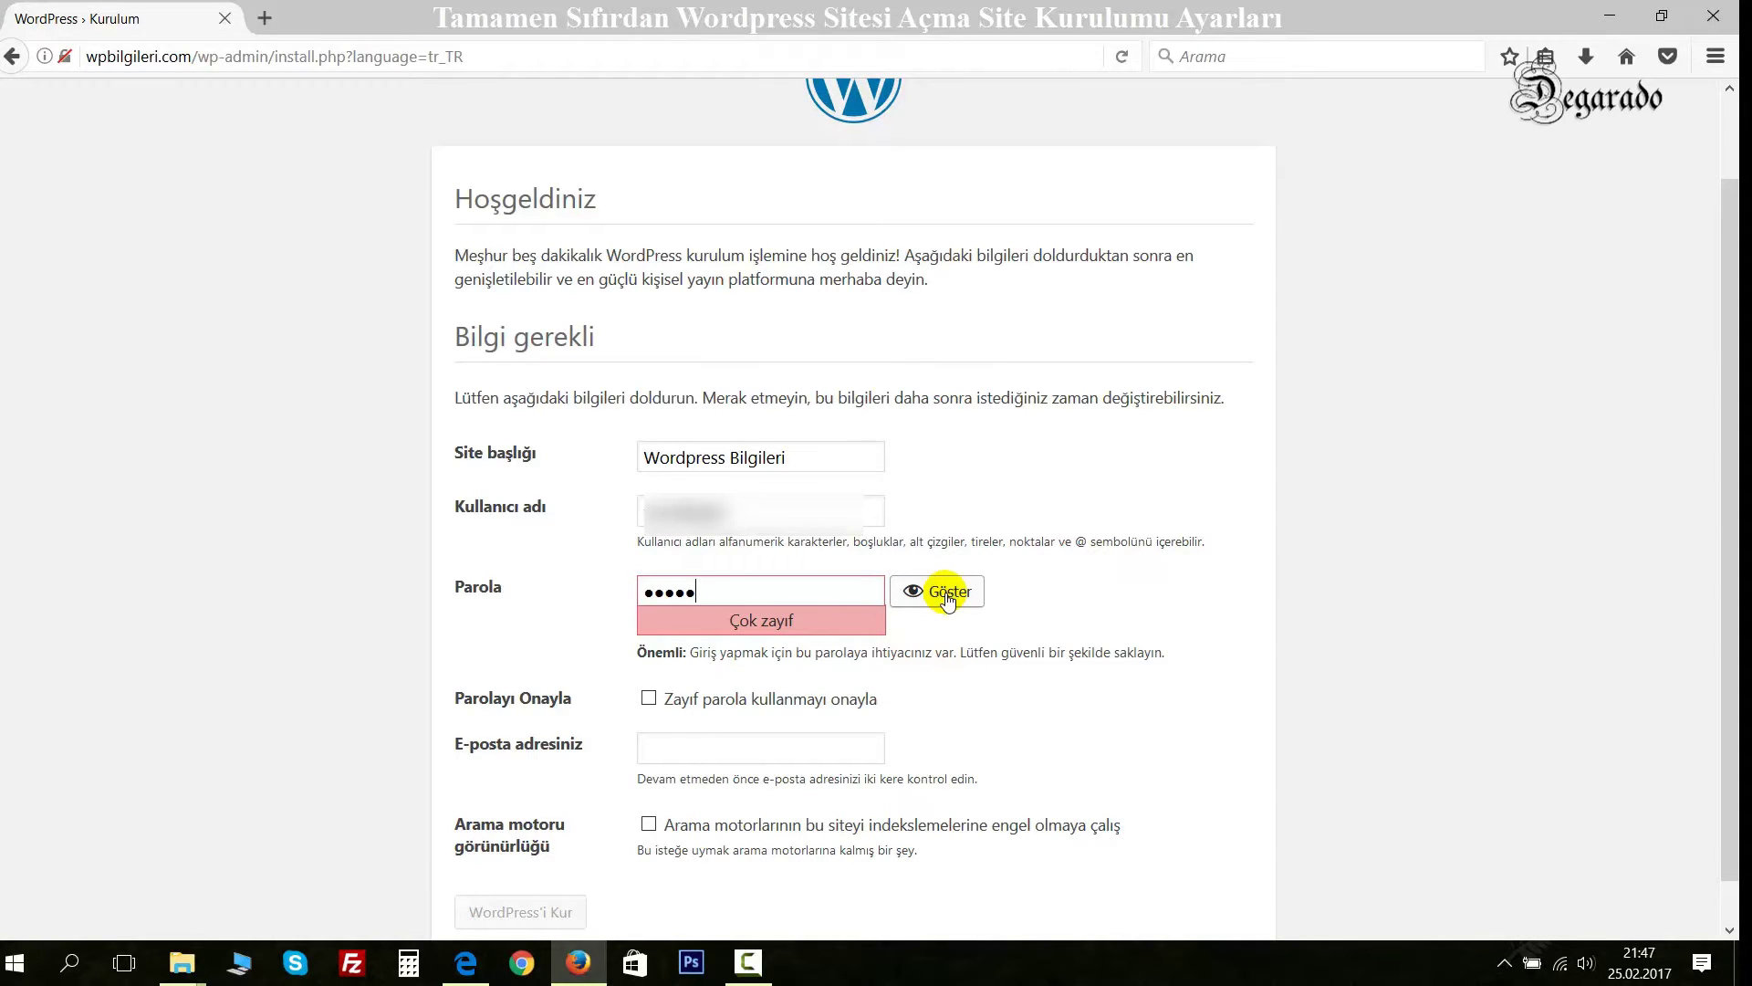
{"action": "type", "text": "678910"}
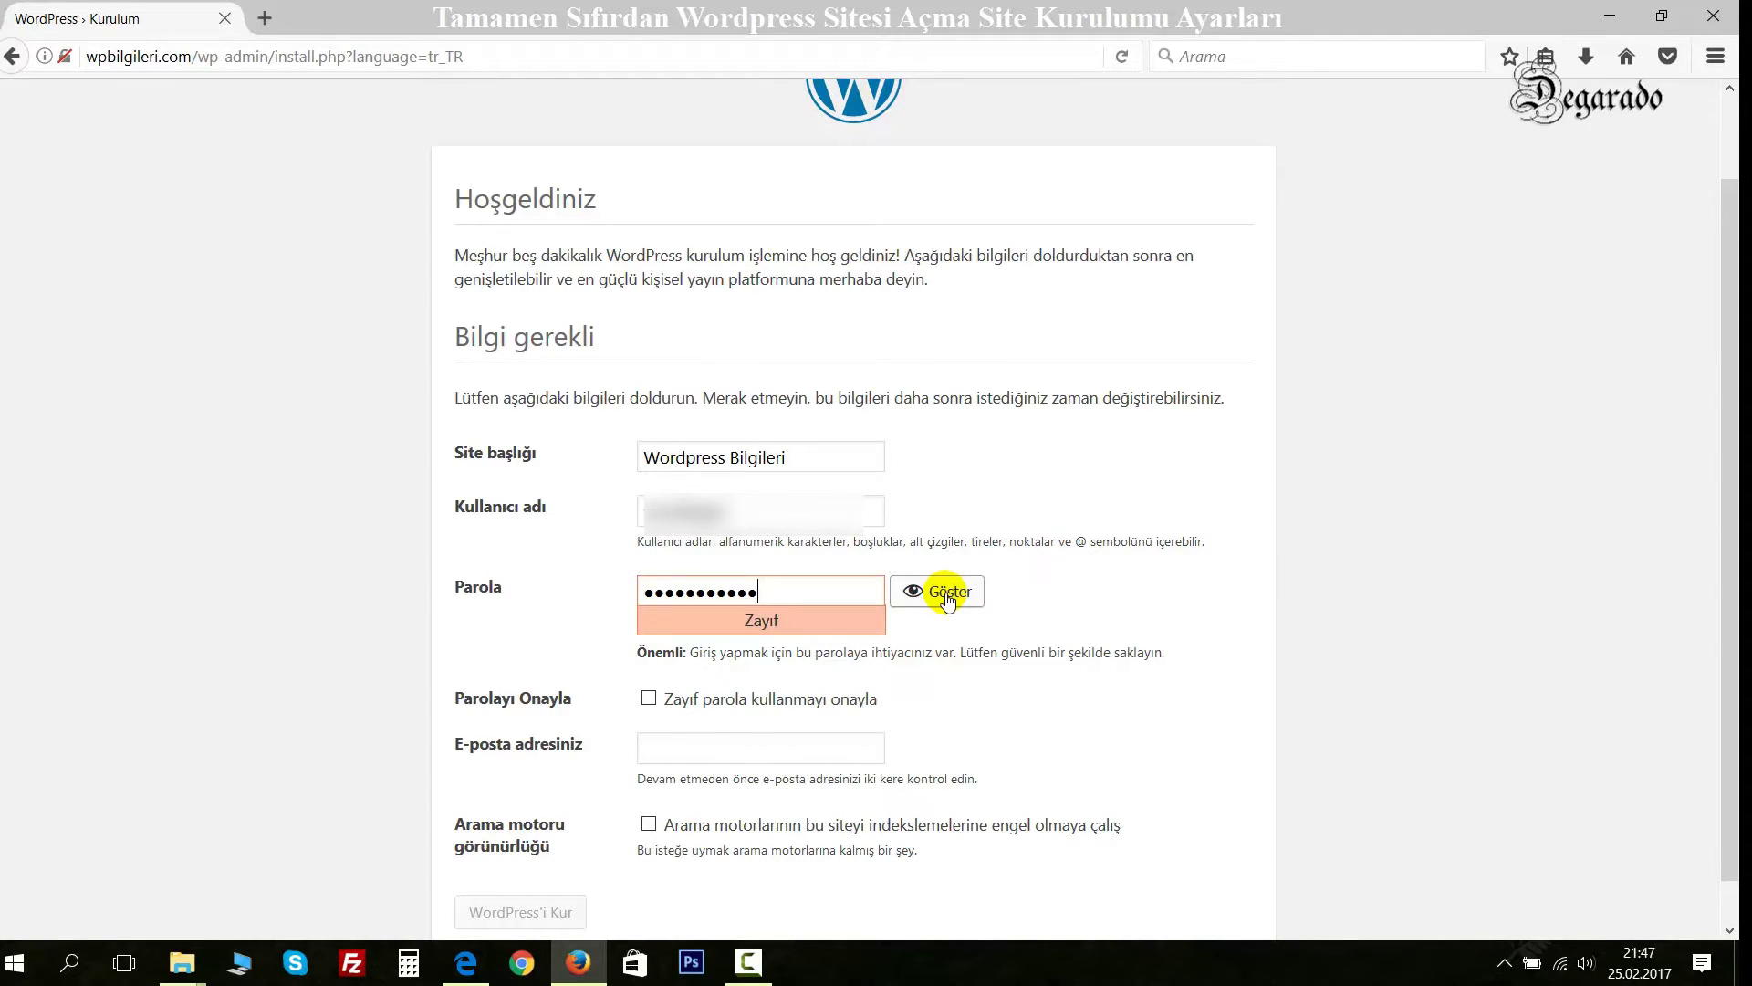
{"action": "type", "text": "111"}
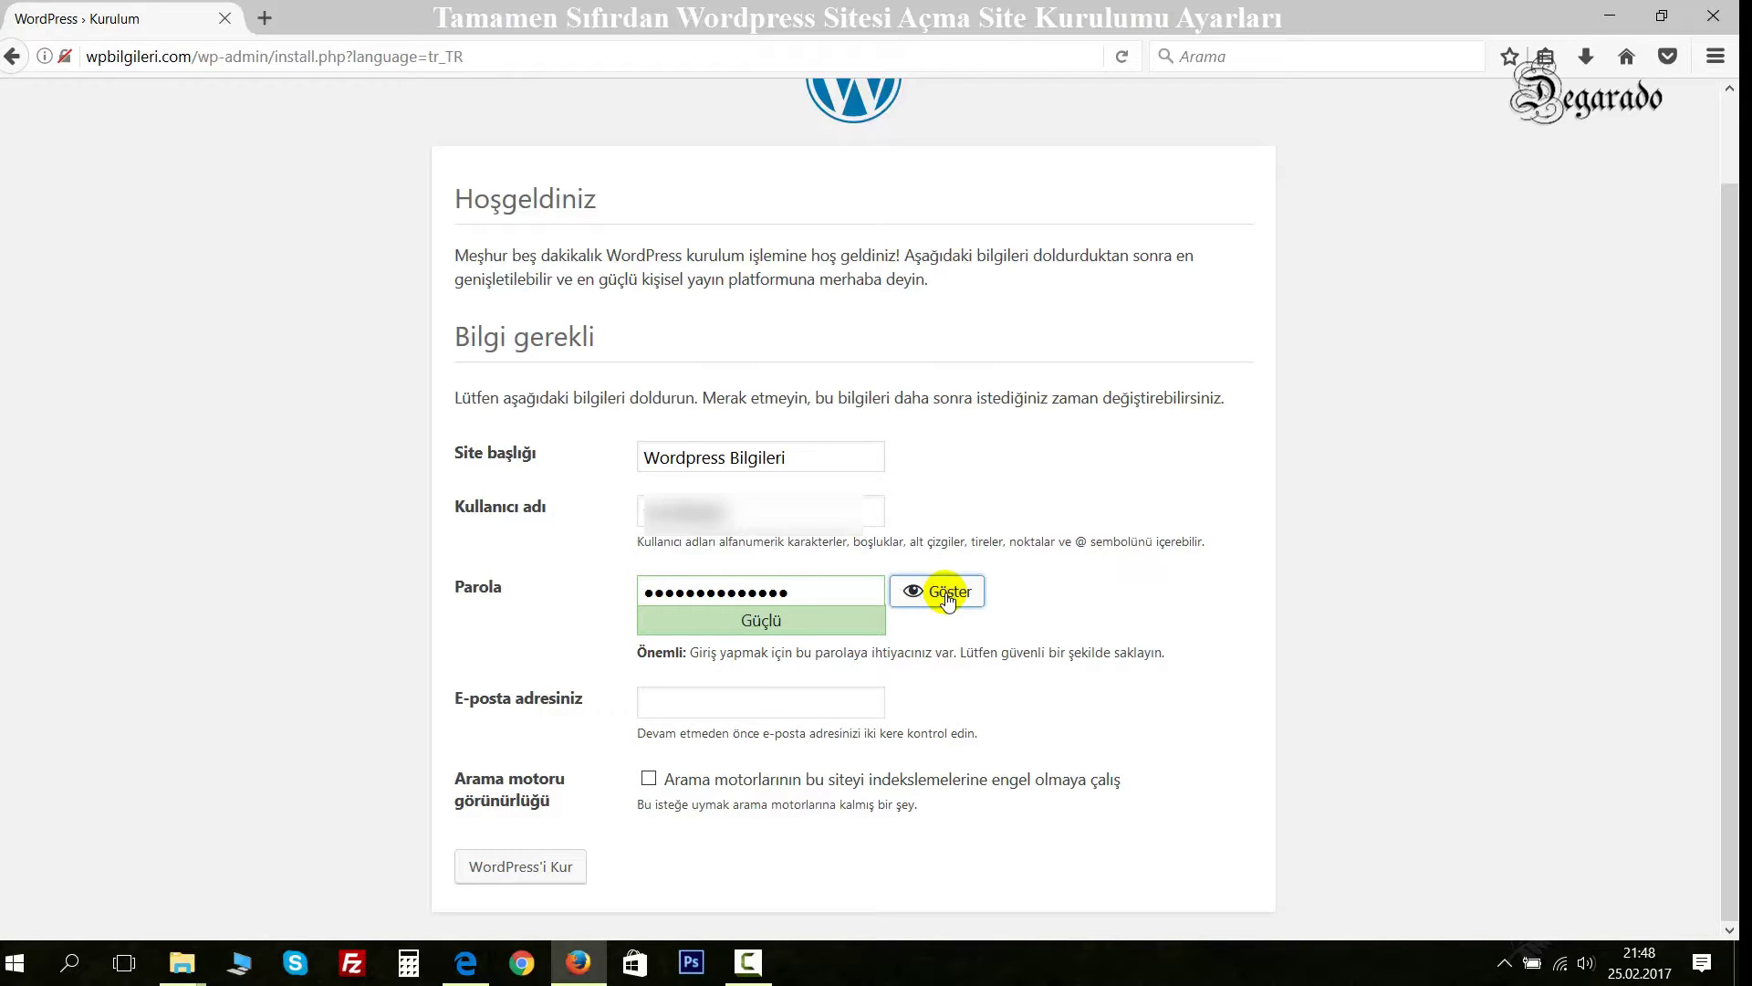
{"action": "left_click", "coordinate": [781, 701]}
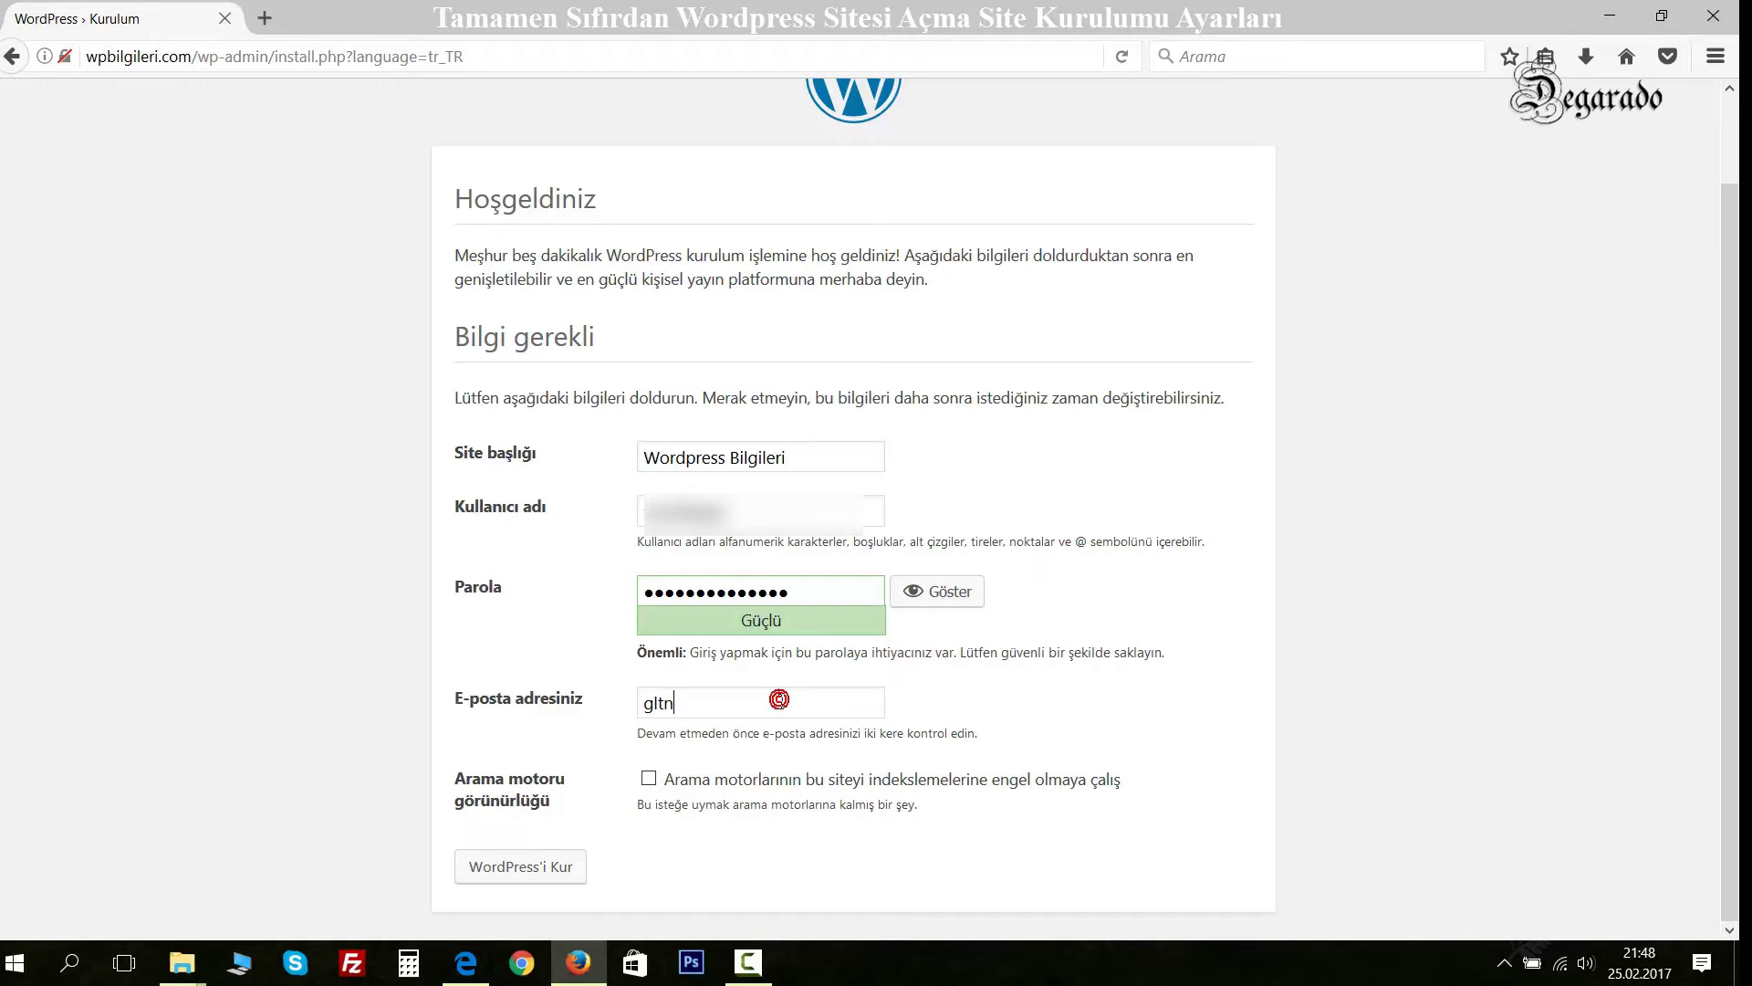
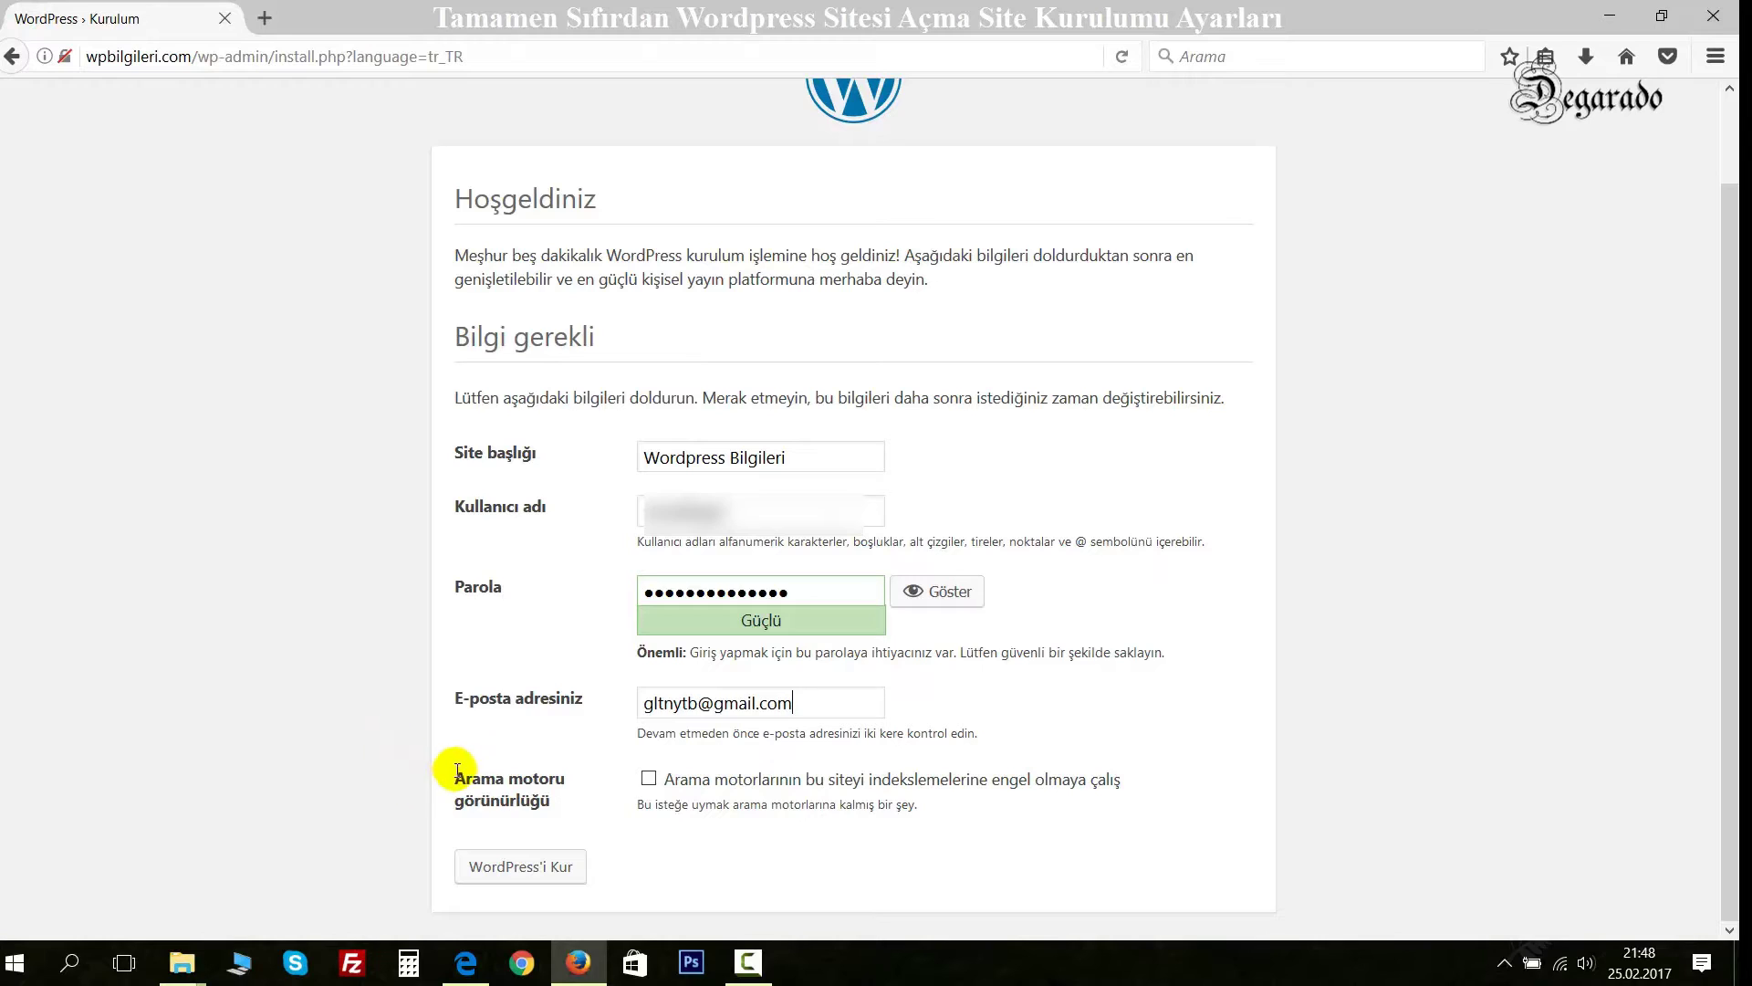
Enter the administrator's e-mail address, leaving search engine visibility unchecked.
{"action": "left_click_drag", "start_coordinate": [497, 778], "coordinate": [511, 798]}
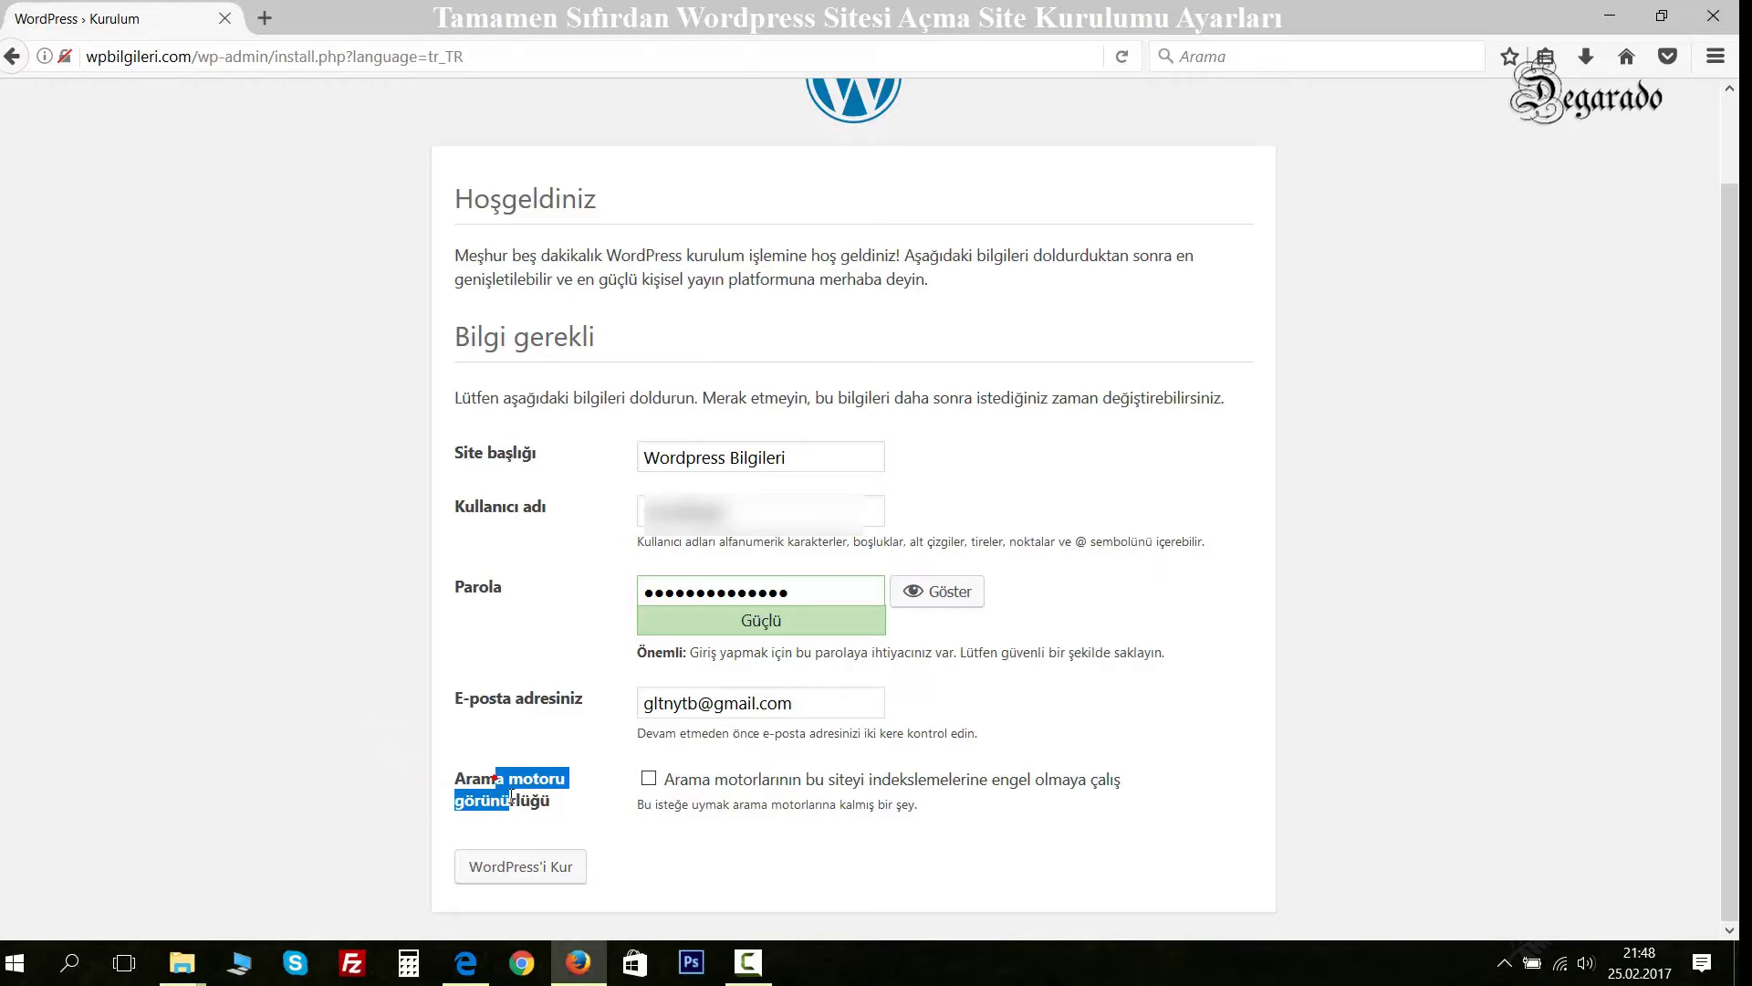
{"action": "left_click", "coordinate": [378, 780]}
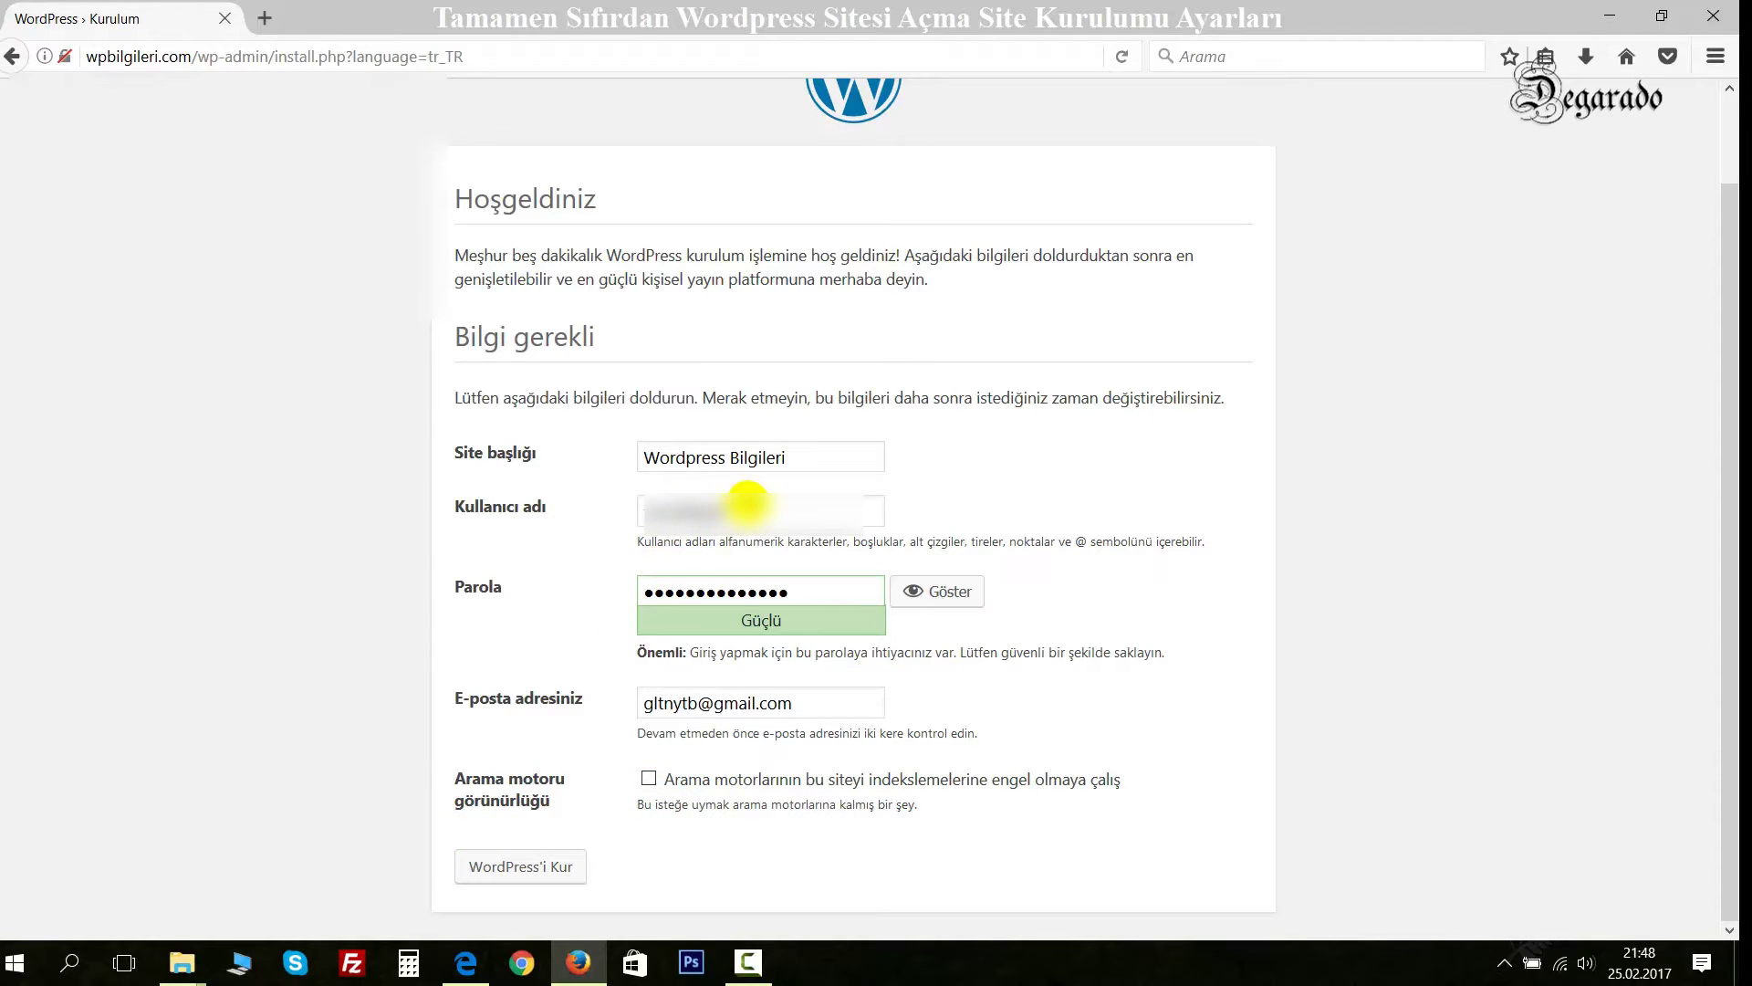
Install WordPress, dismiss the save-password prompt, and open a new browser tab.
{"action": "left_click", "coordinate": [511, 867]}
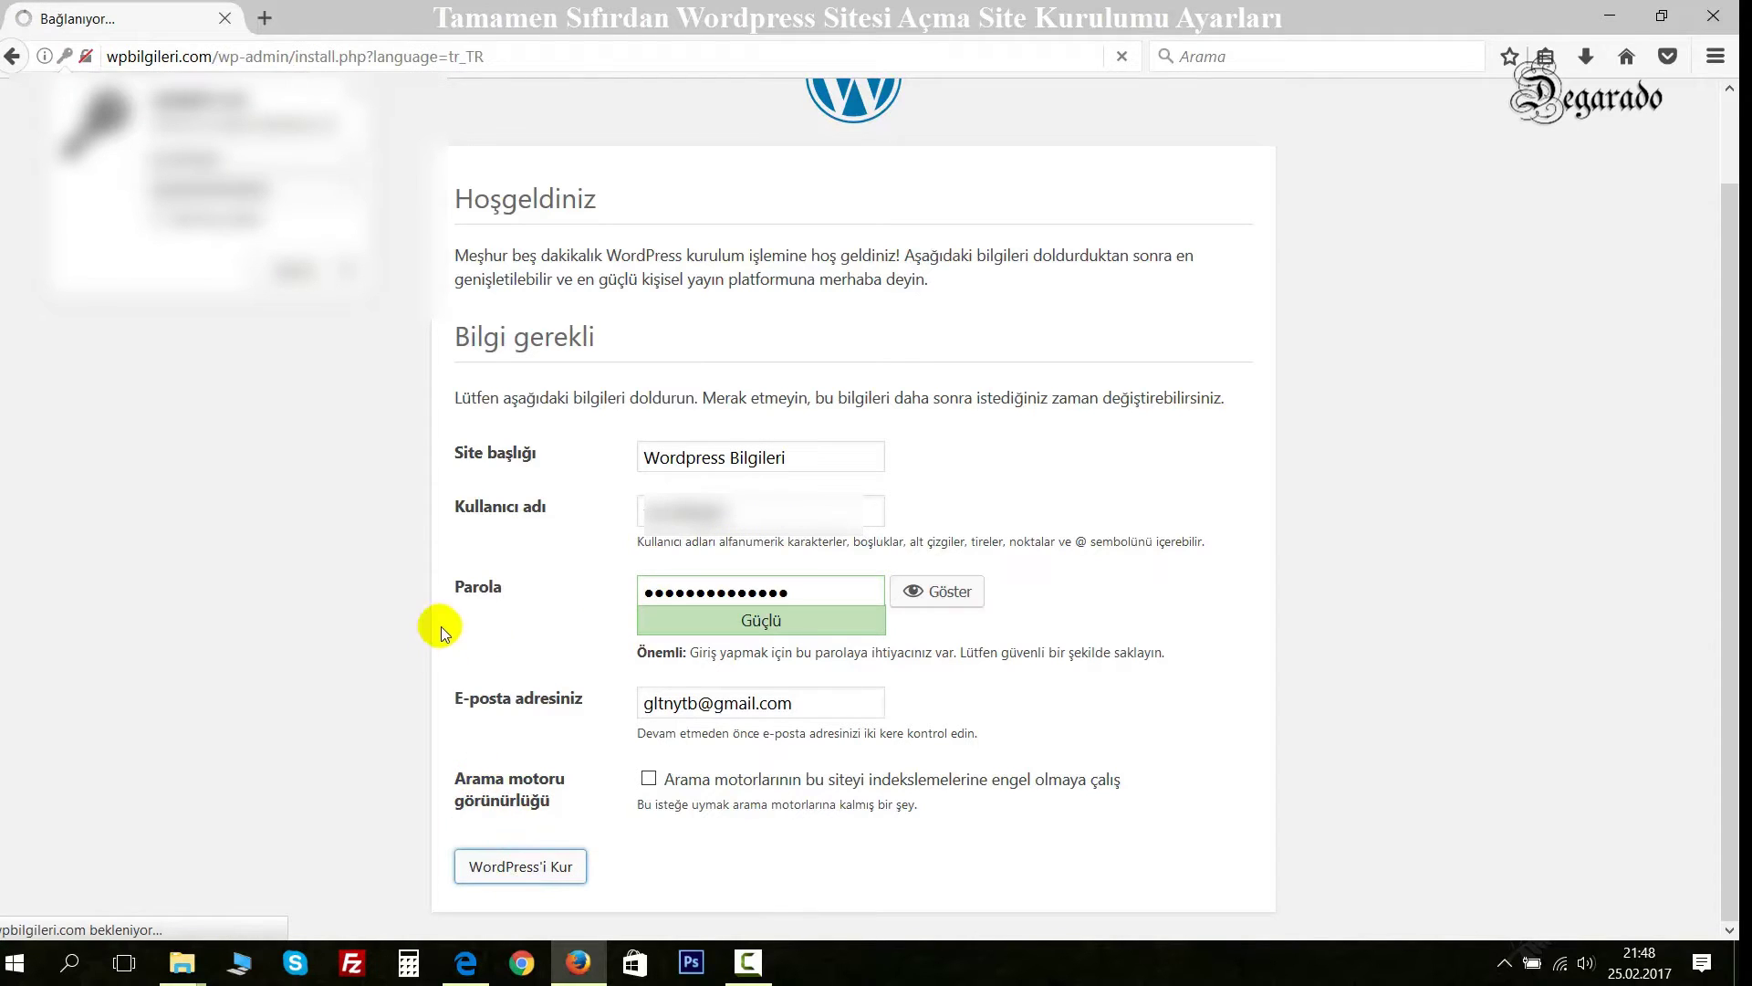
{"action": "left_click", "coordinate": [355, 92]}
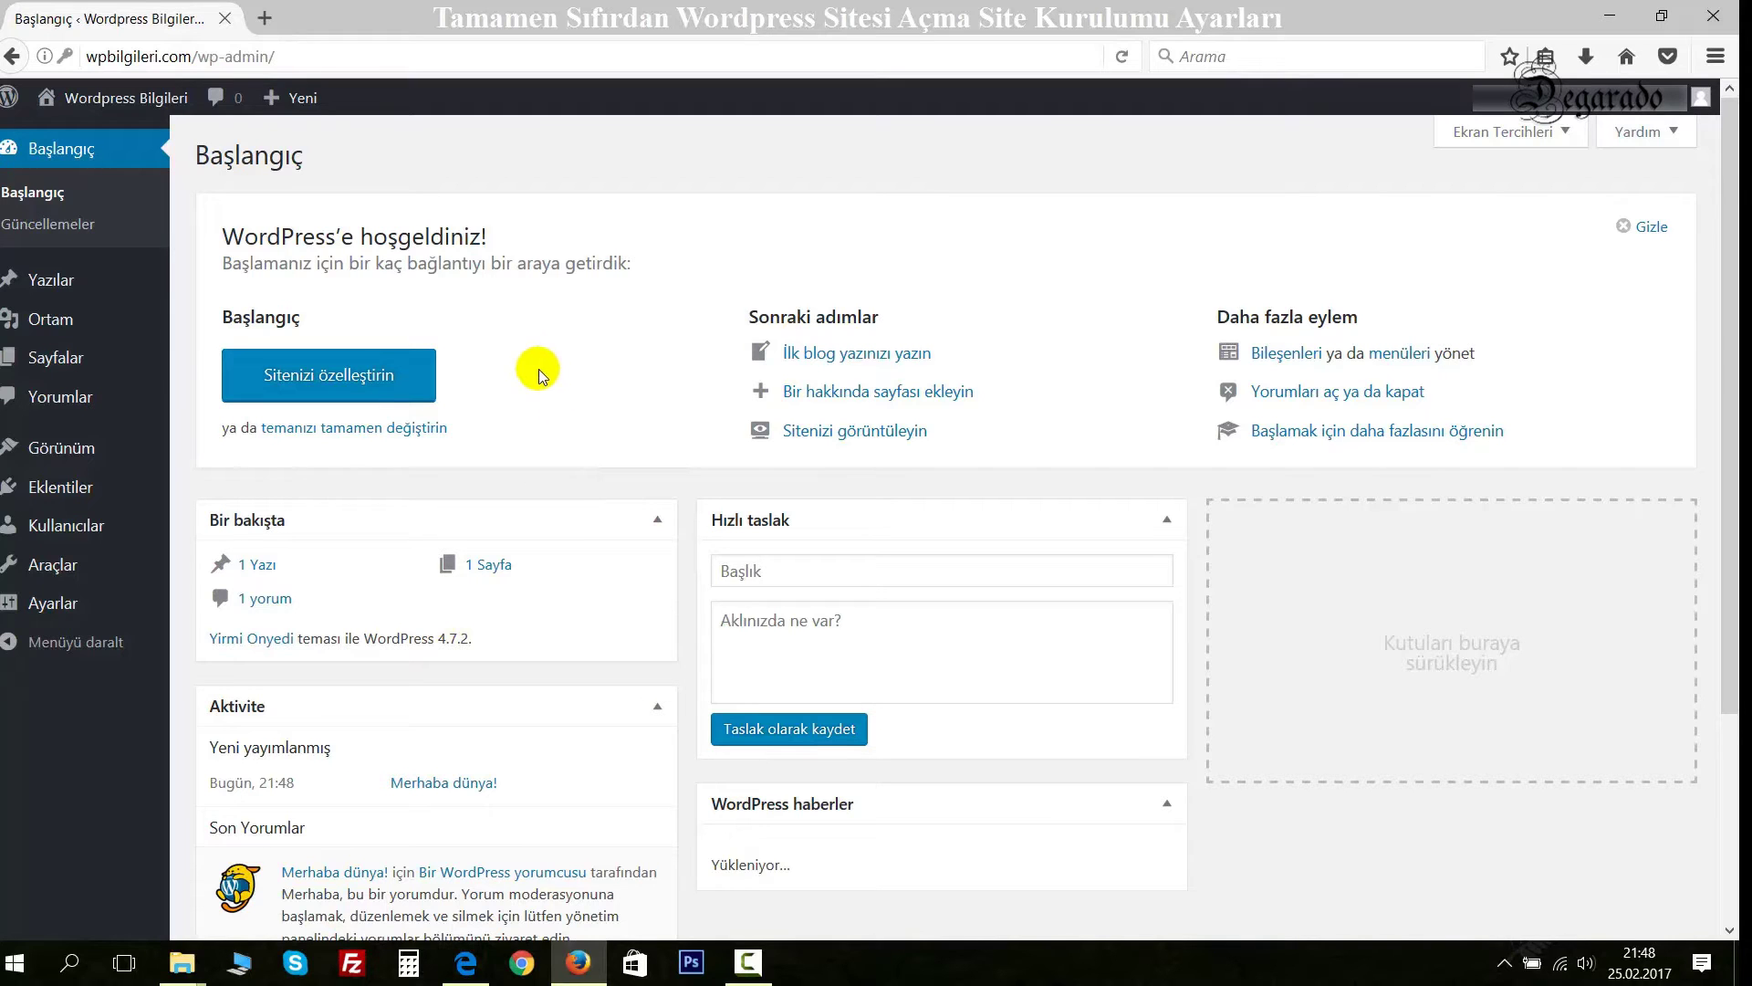
{"action": "left_click", "coordinate": [264, 18]}
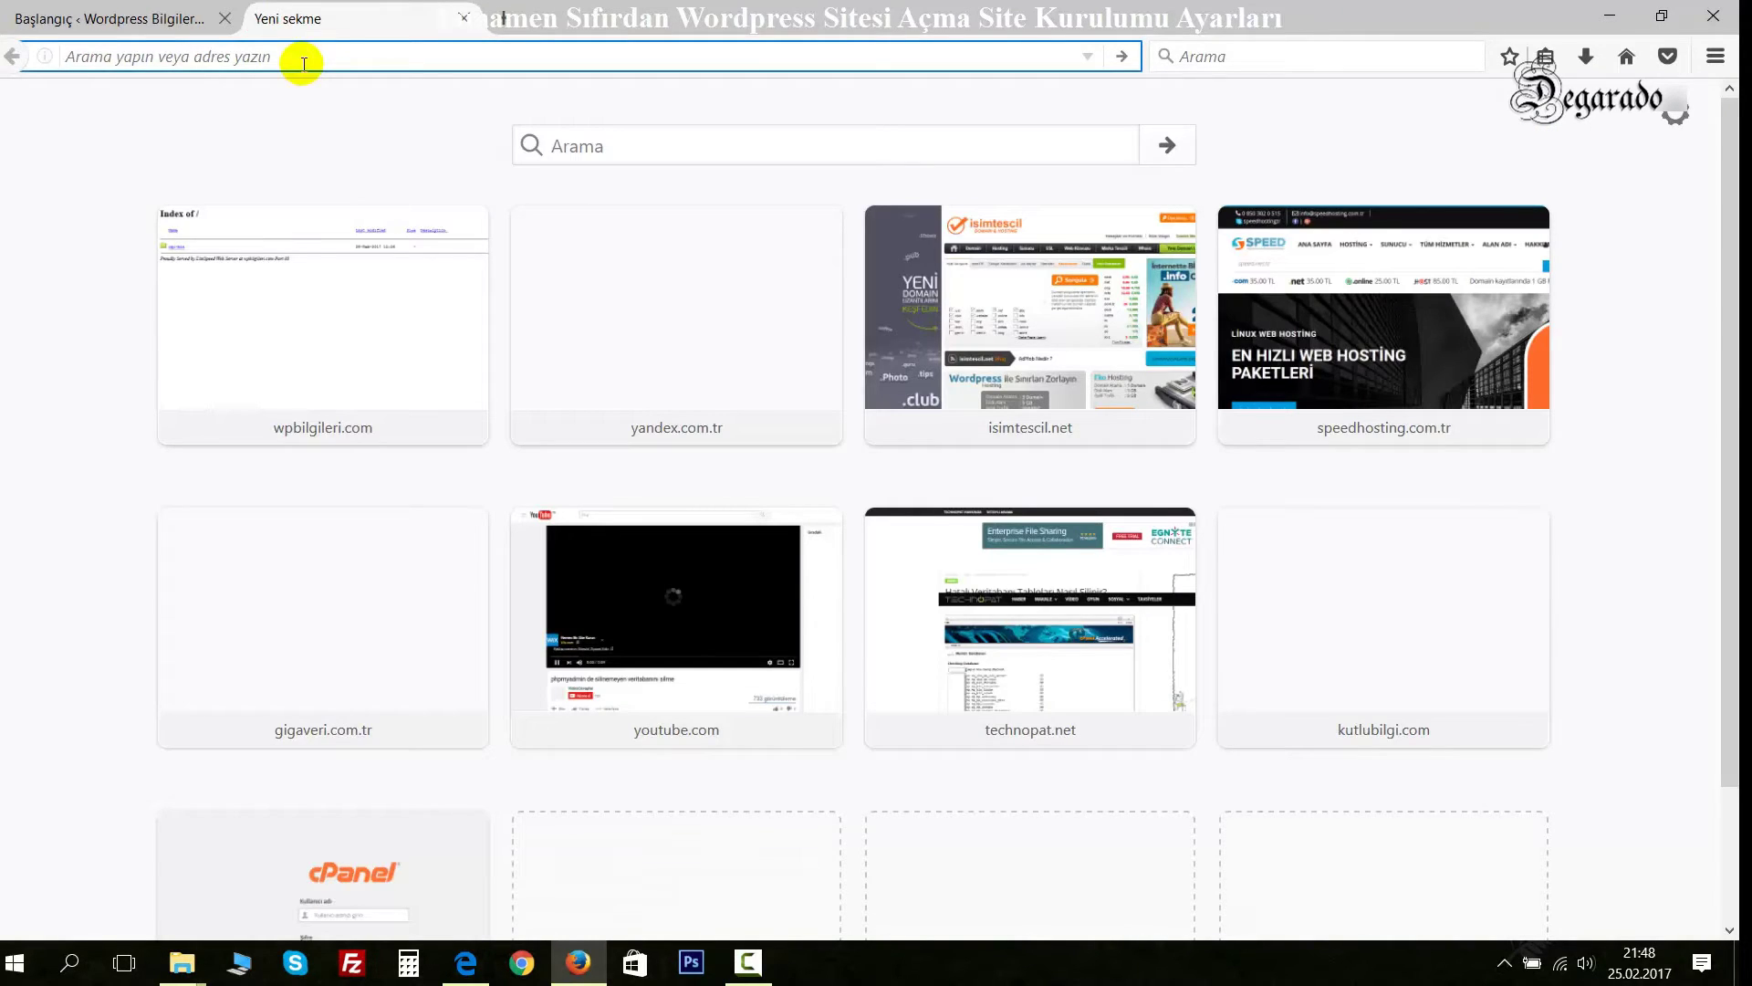
Load wpbilgileri.com, review the front page with its 'Merhaba dünya!' post, then return to the dashboard.
{"action": "type", "text": "wpbilgileri.com/"}
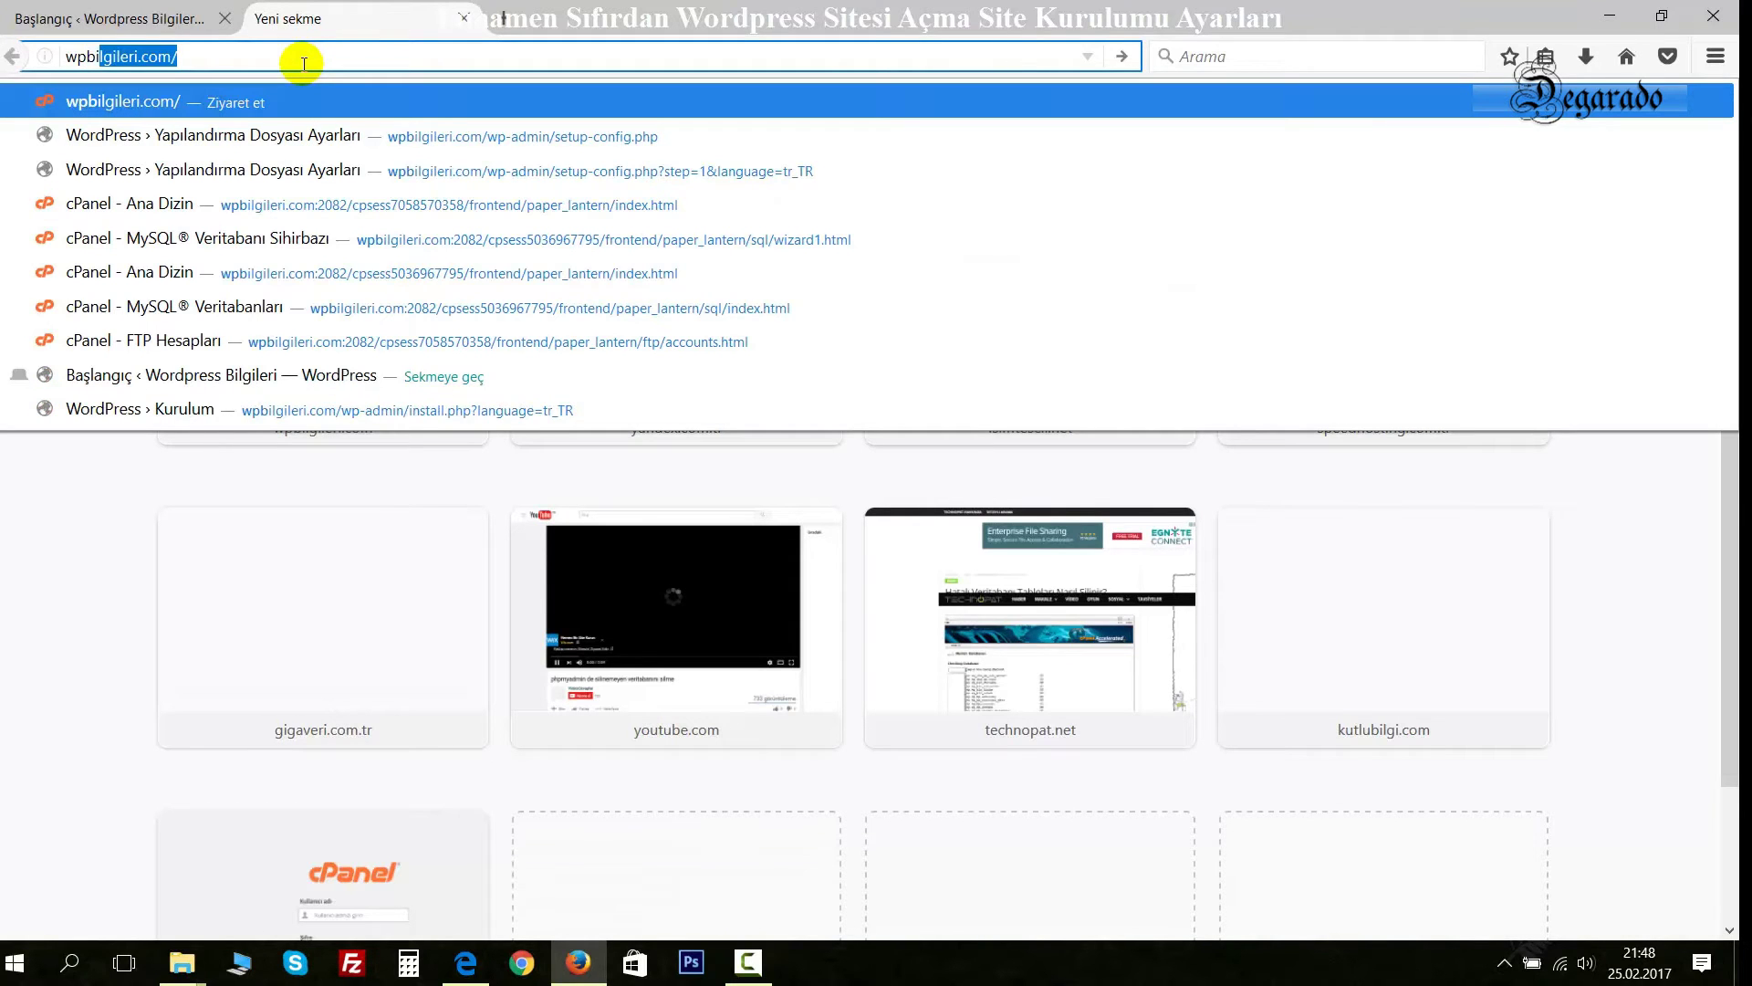
{"action": "key", "text": "Return"}
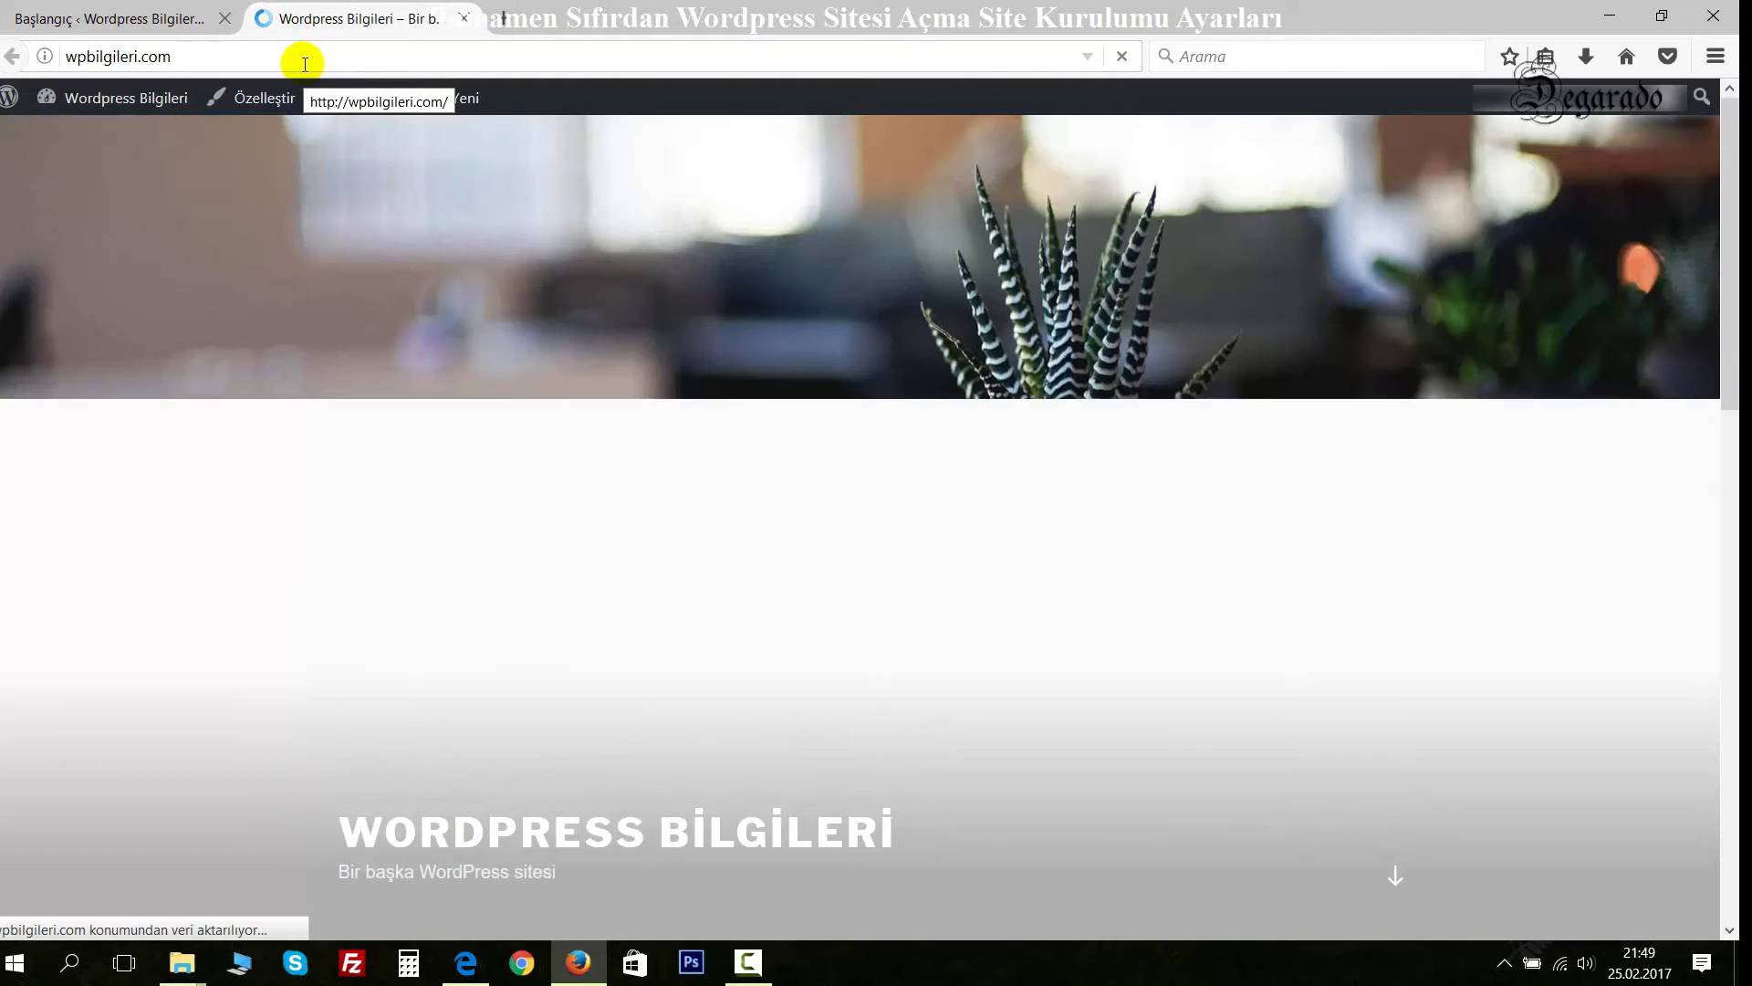
{"action": "scroll", "coordinate": [792, 357], "scroll_direction": "down", "scroll_amount": 8}
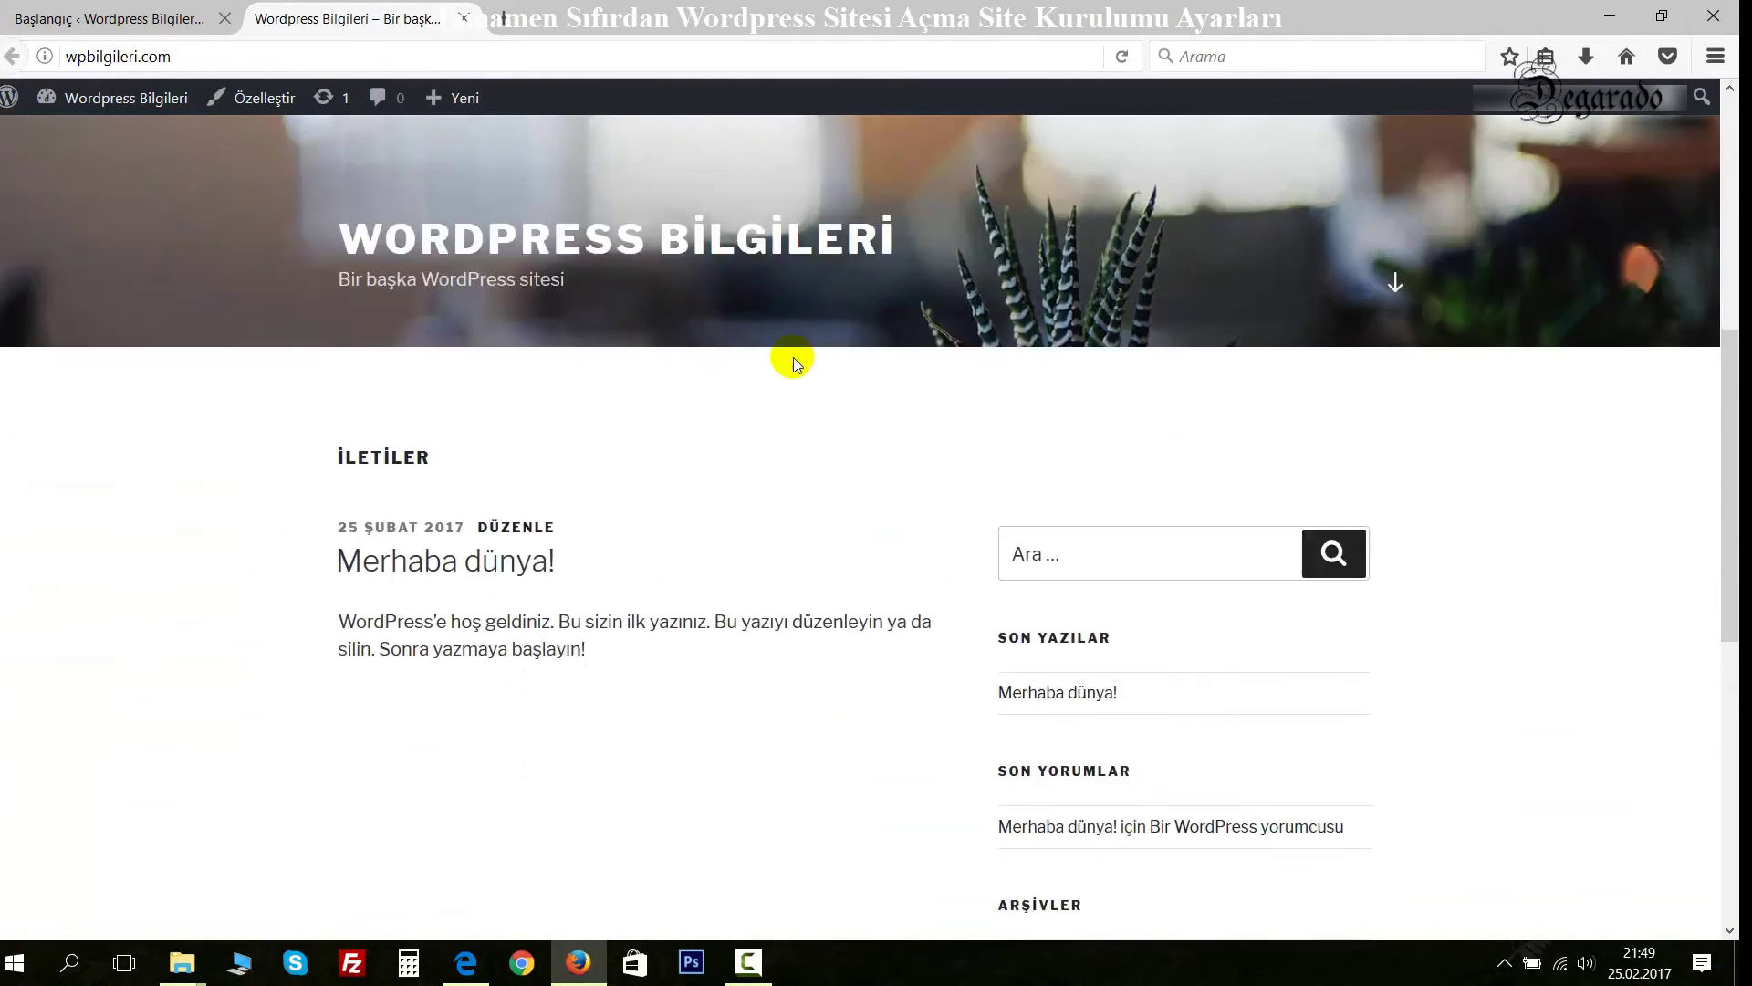
{"action": "scroll", "coordinate": [792, 358], "scroll_direction": "down", "scroll_amount": 5}
{"action": "scroll", "coordinate": [792, 358], "scroll_direction": "up", "scroll_amount": 15}
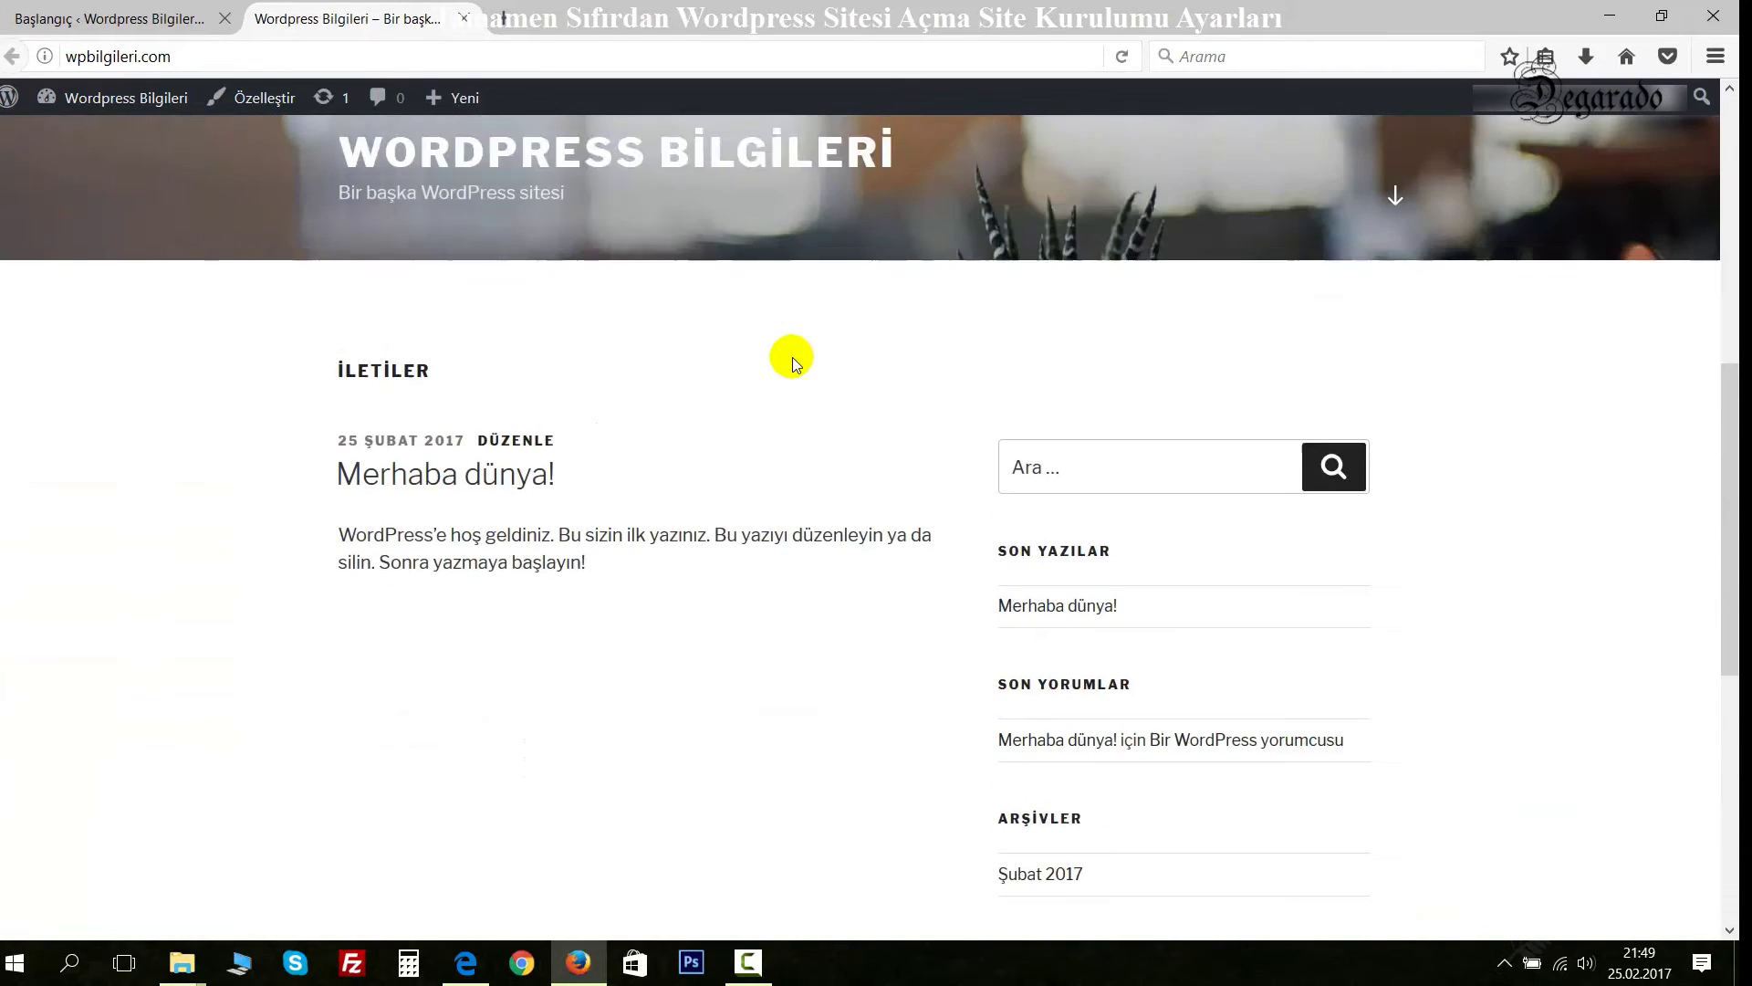
{"action": "scroll", "coordinate": [792, 358], "scroll_direction": "up", "scroll_amount": 2}
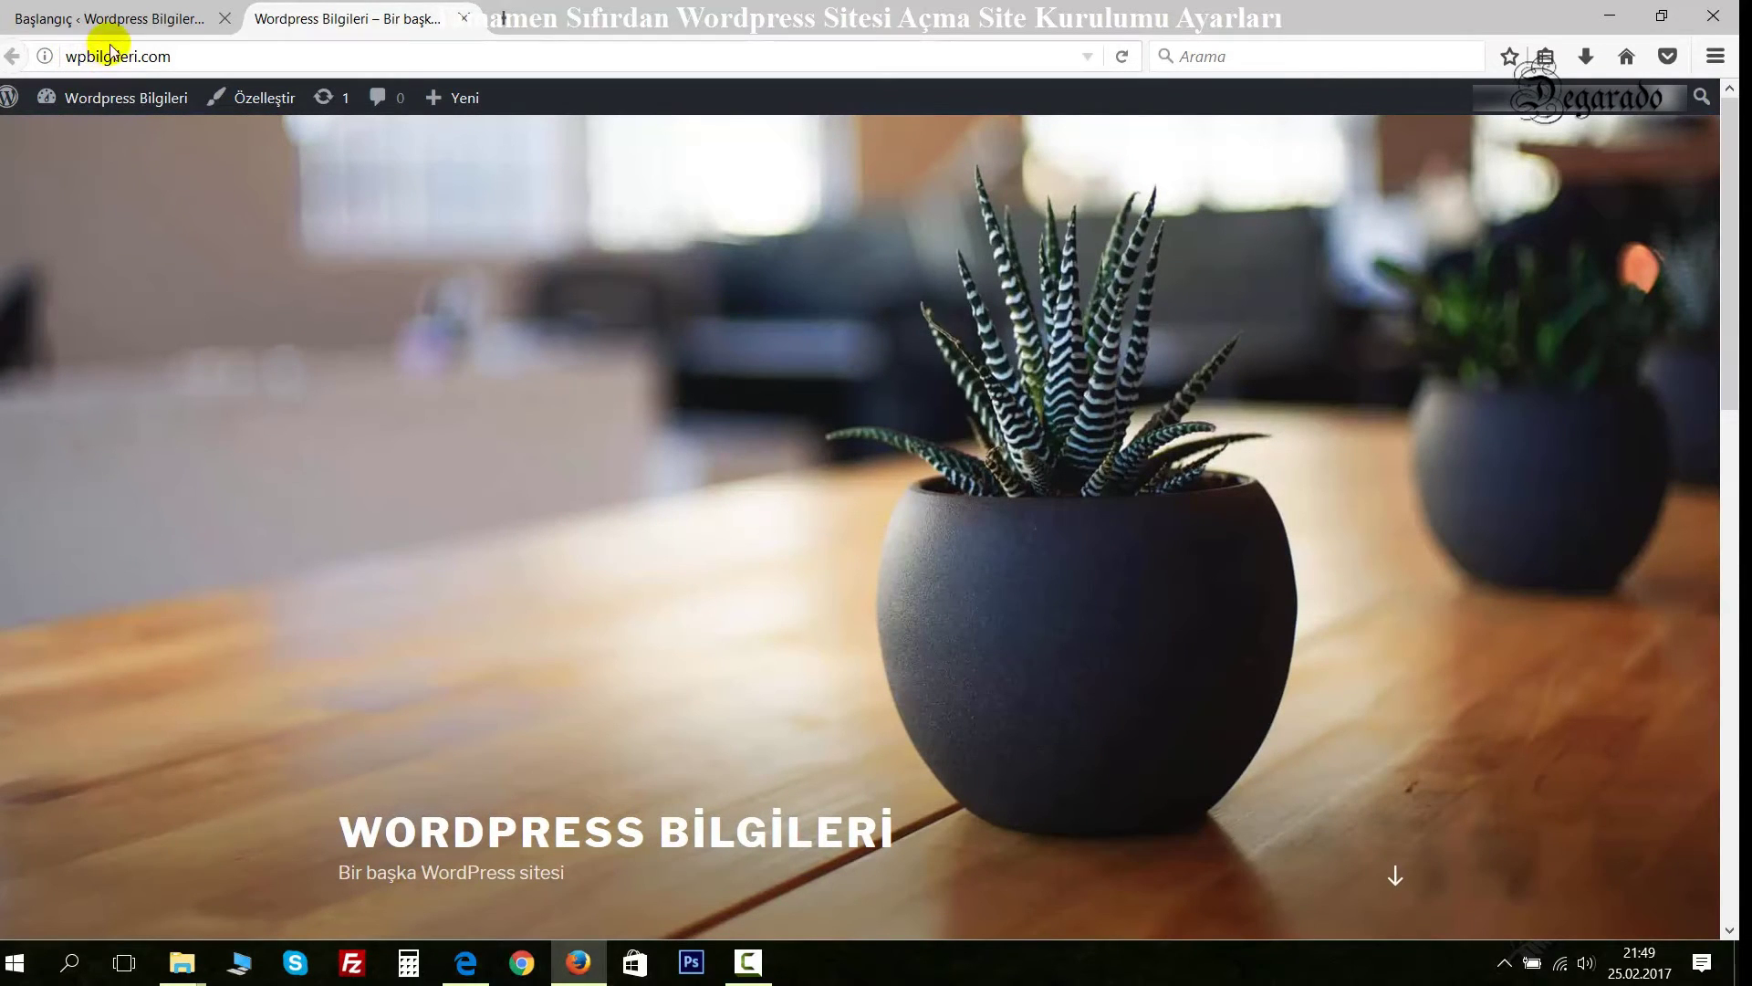
{"action": "left_click", "coordinate": [36, 18]}
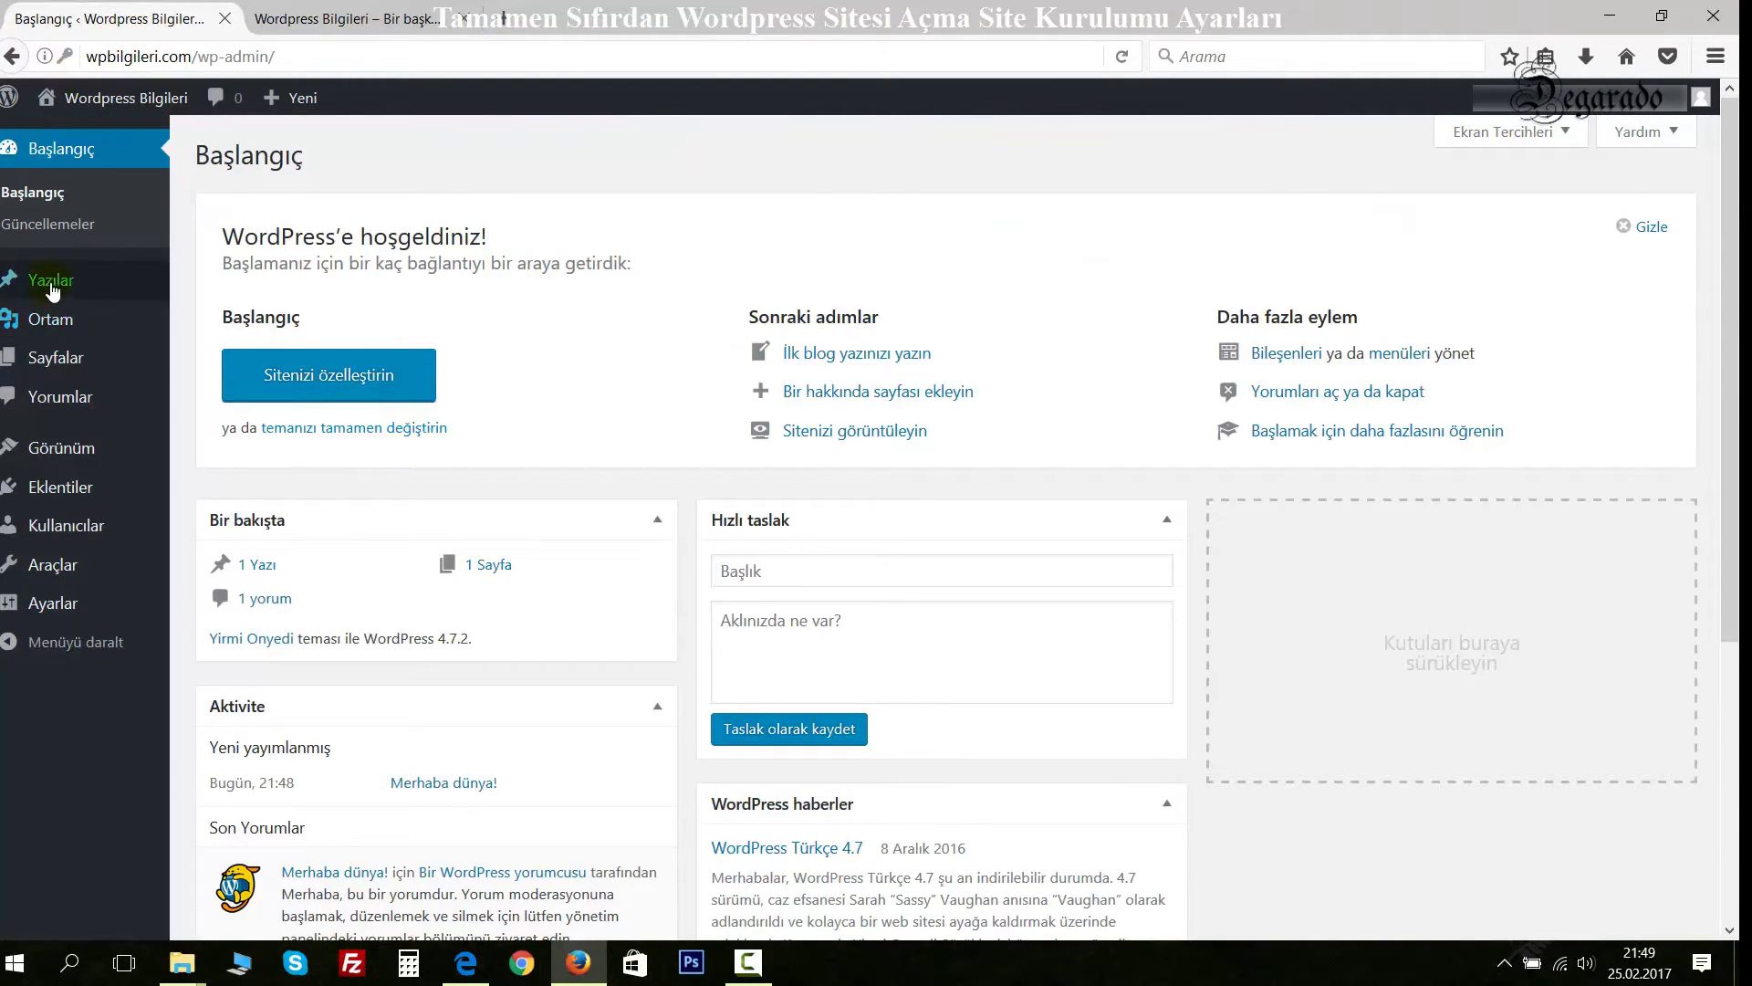
{"action": "left_click", "coordinate": [411, 18]}
{"action": "scroll", "coordinate": [790, 467], "scroll_direction": "down", "scroll_amount": 5}
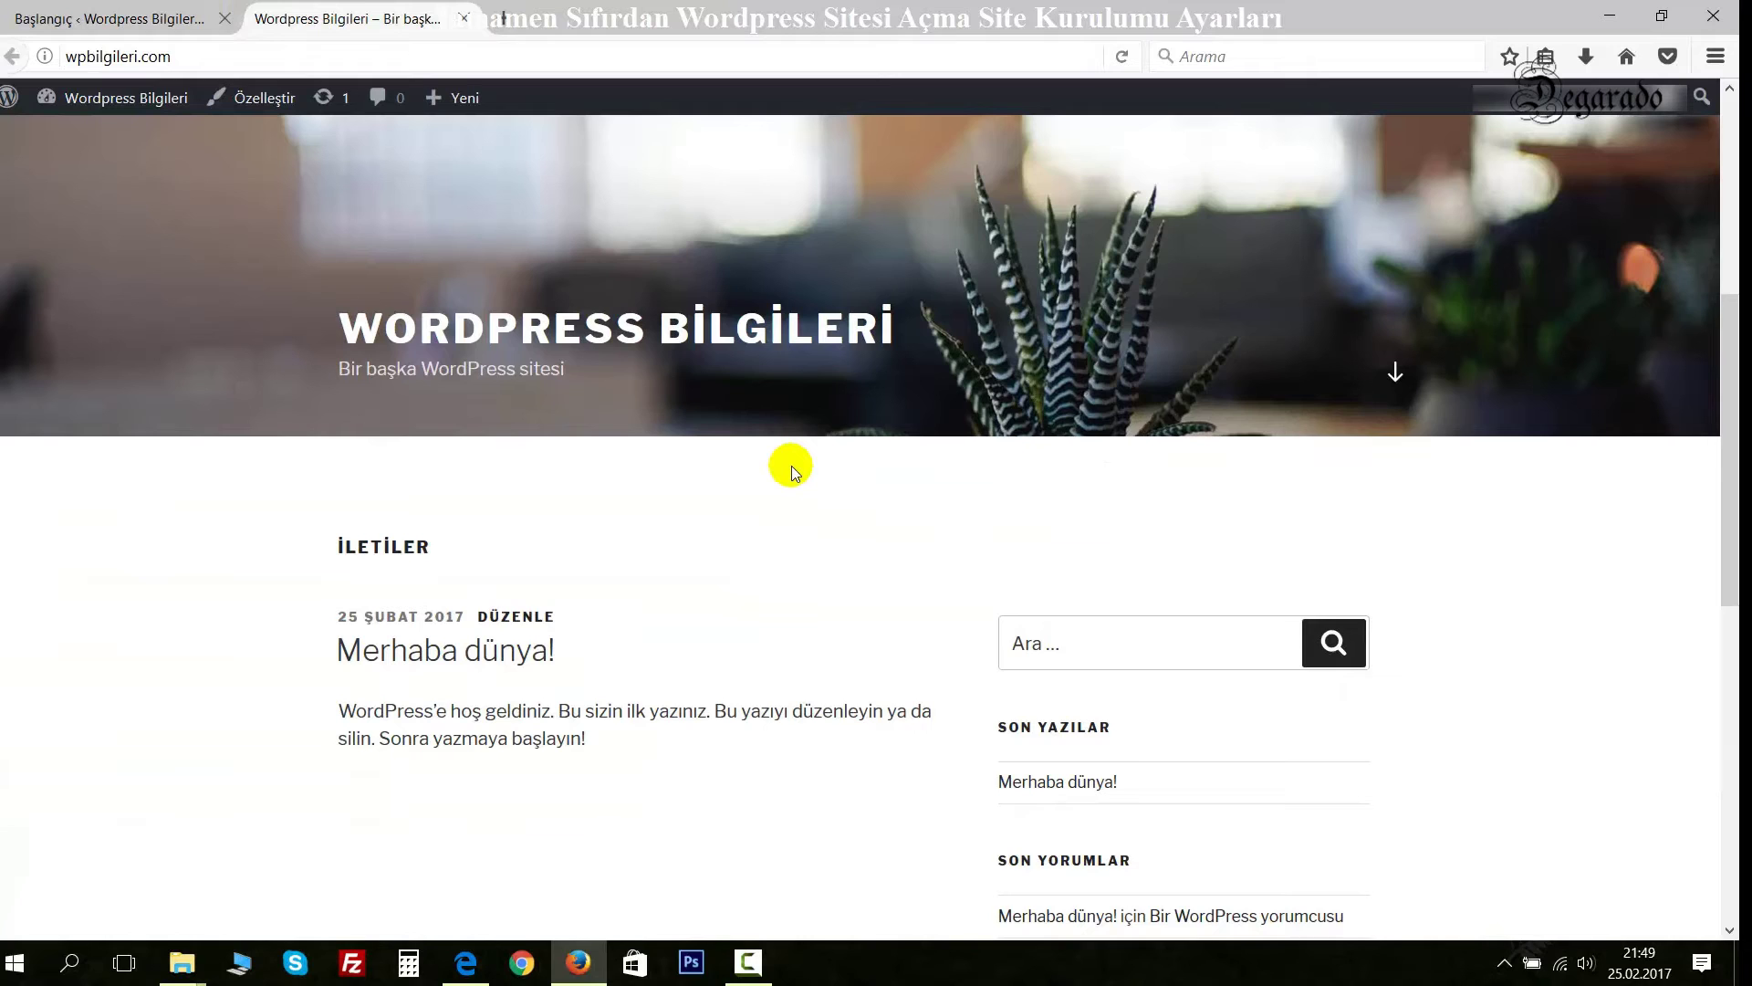
{"action": "scroll", "coordinate": [791, 465], "scroll_direction": "down", "scroll_amount": 3}
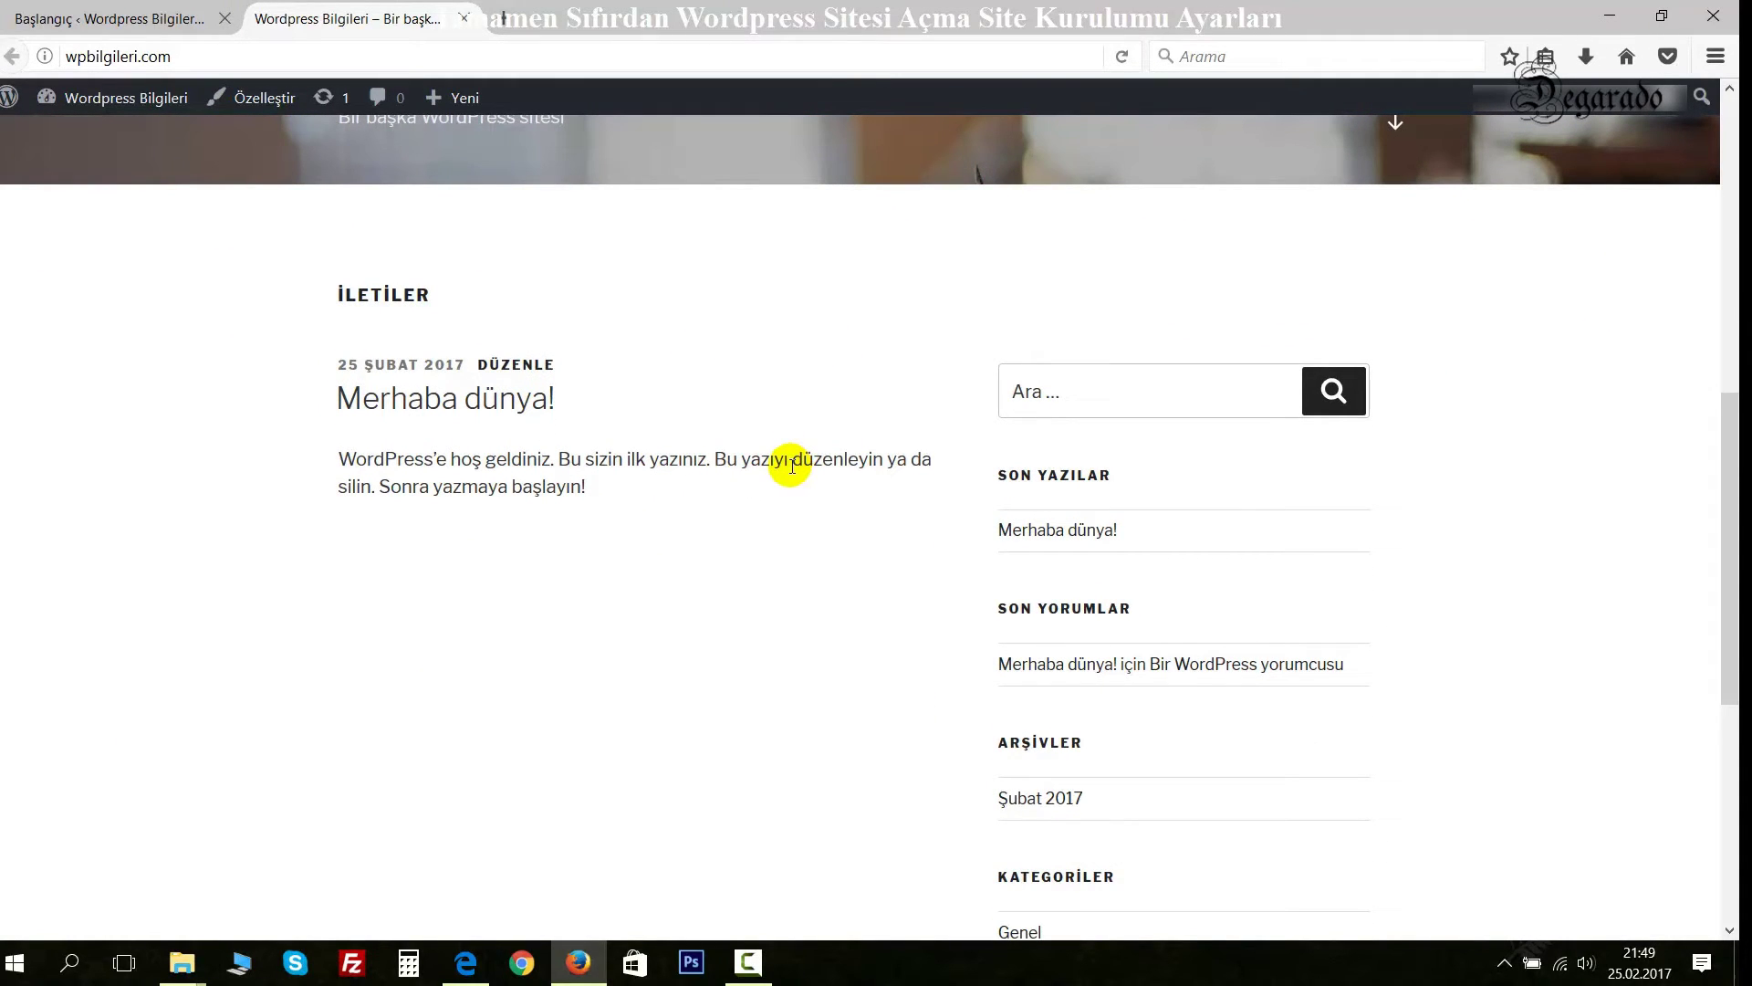
{"action": "scroll", "coordinate": [787, 467], "scroll_direction": "down", "scroll_amount": 5}
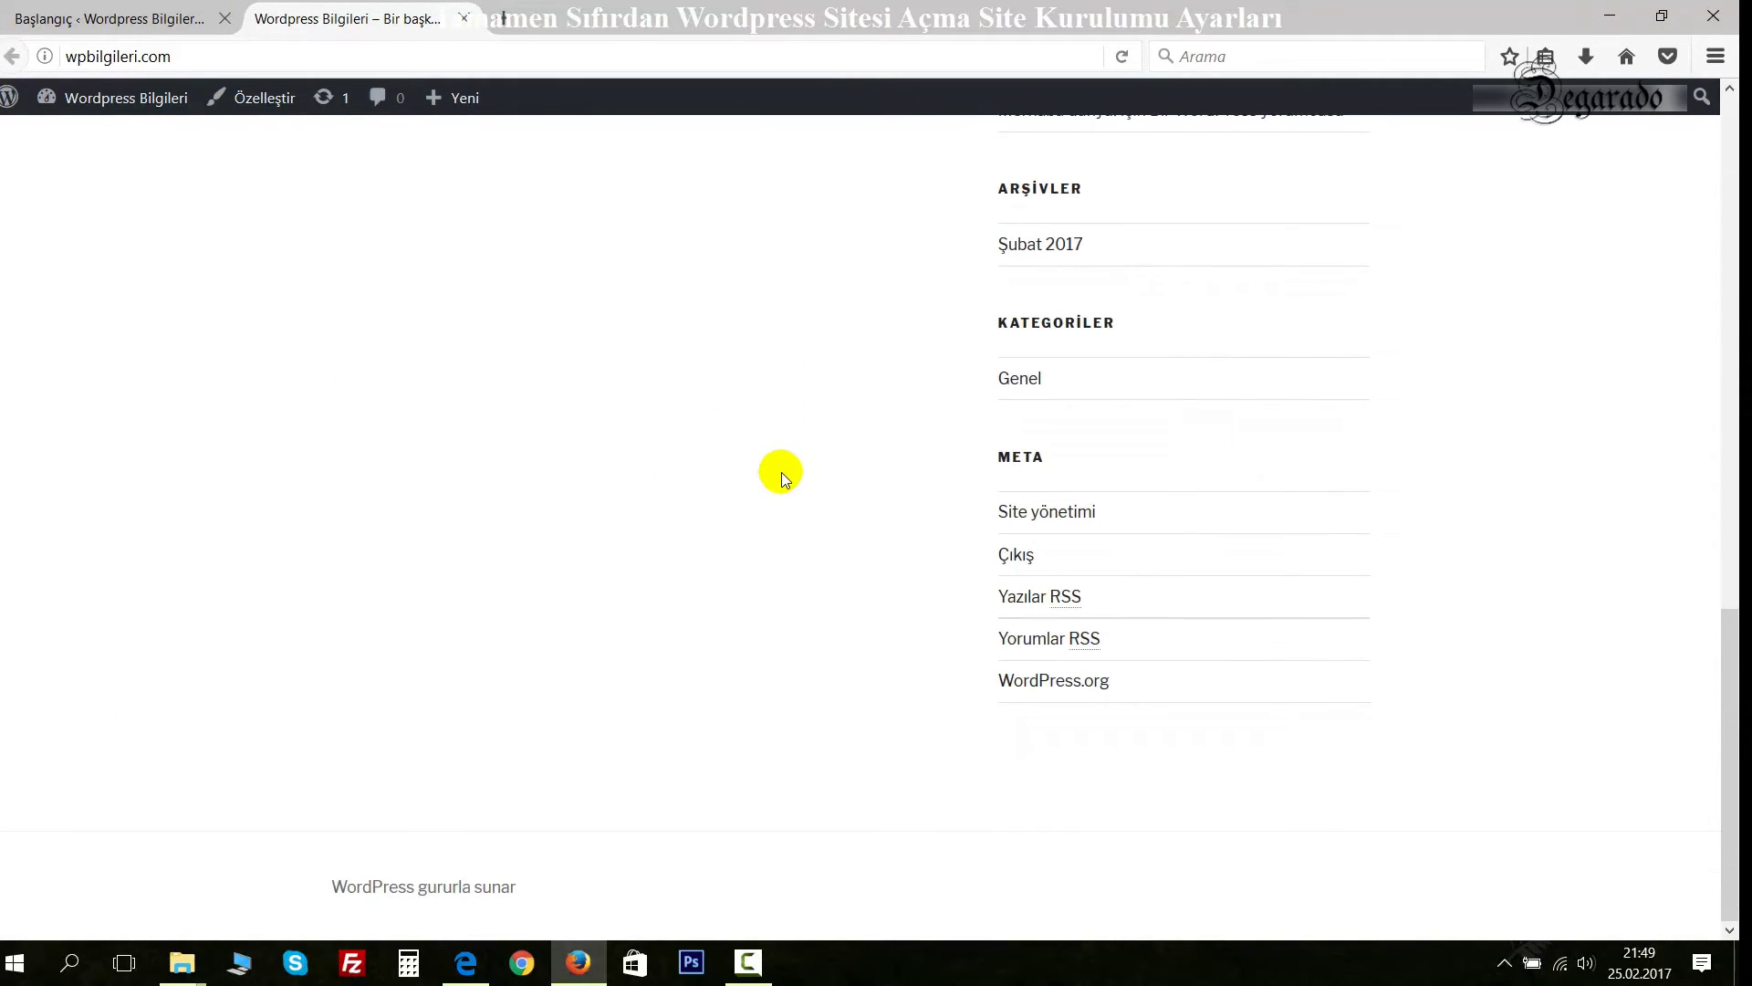
{"action": "scroll", "coordinate": [783, 475], "scroll_direction": "up", "scroll_amount": 5}
{"action": "scroll", "coordinate": [781, 473], "scroll_direction": "up", "scroll_amount": 8}
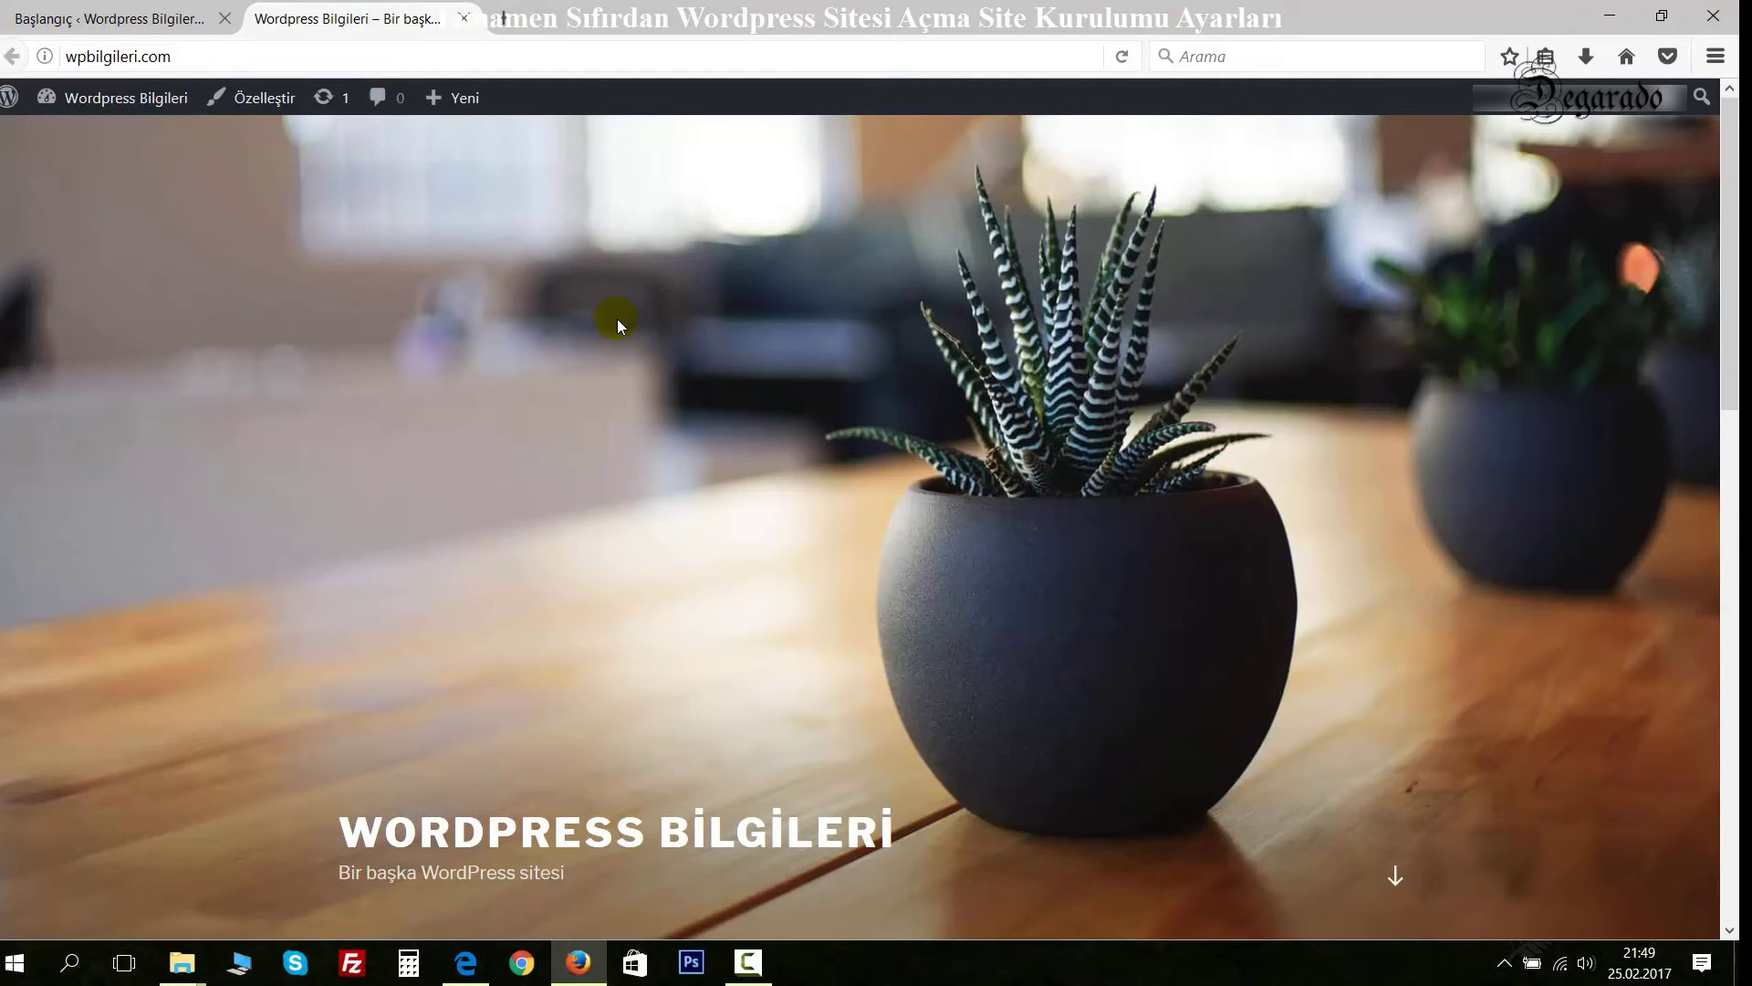
{"action": "scroll", "coordinate": [598, 333], "scroll_direction": "down", "scroll_amount": 5}
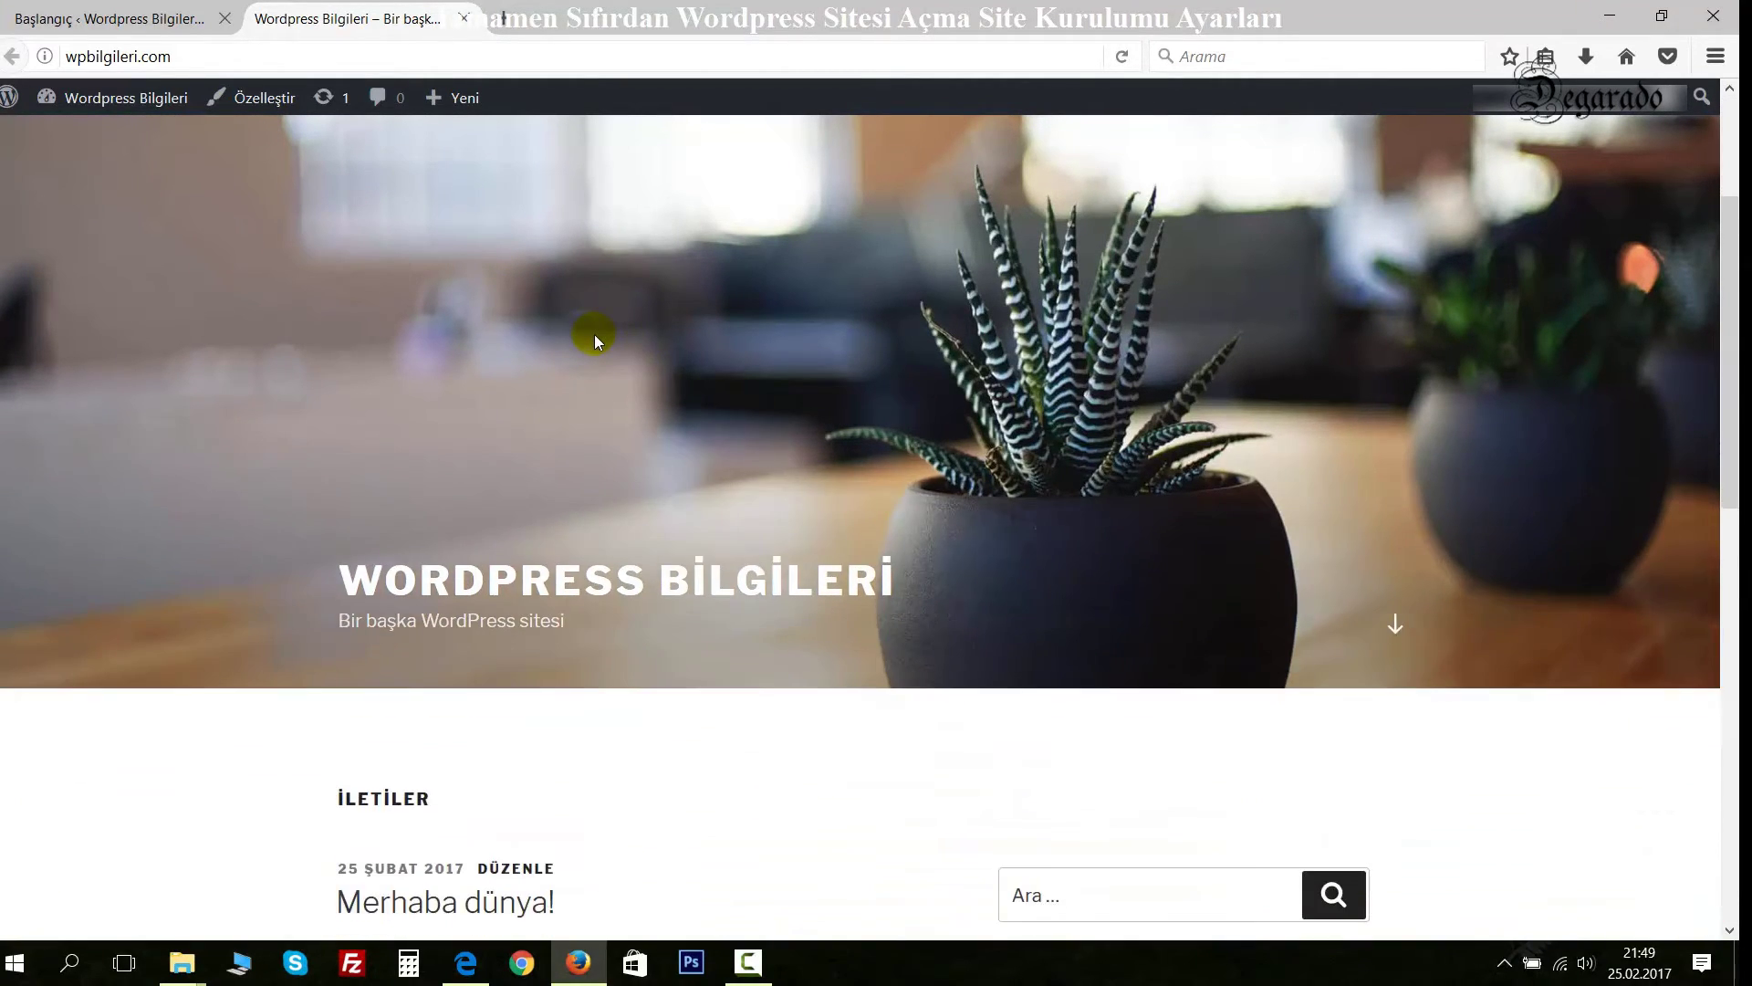
{"action": "scroll", "coordinate": [592, 336], "scroll_direction": "down", "scroll_amount": 8}
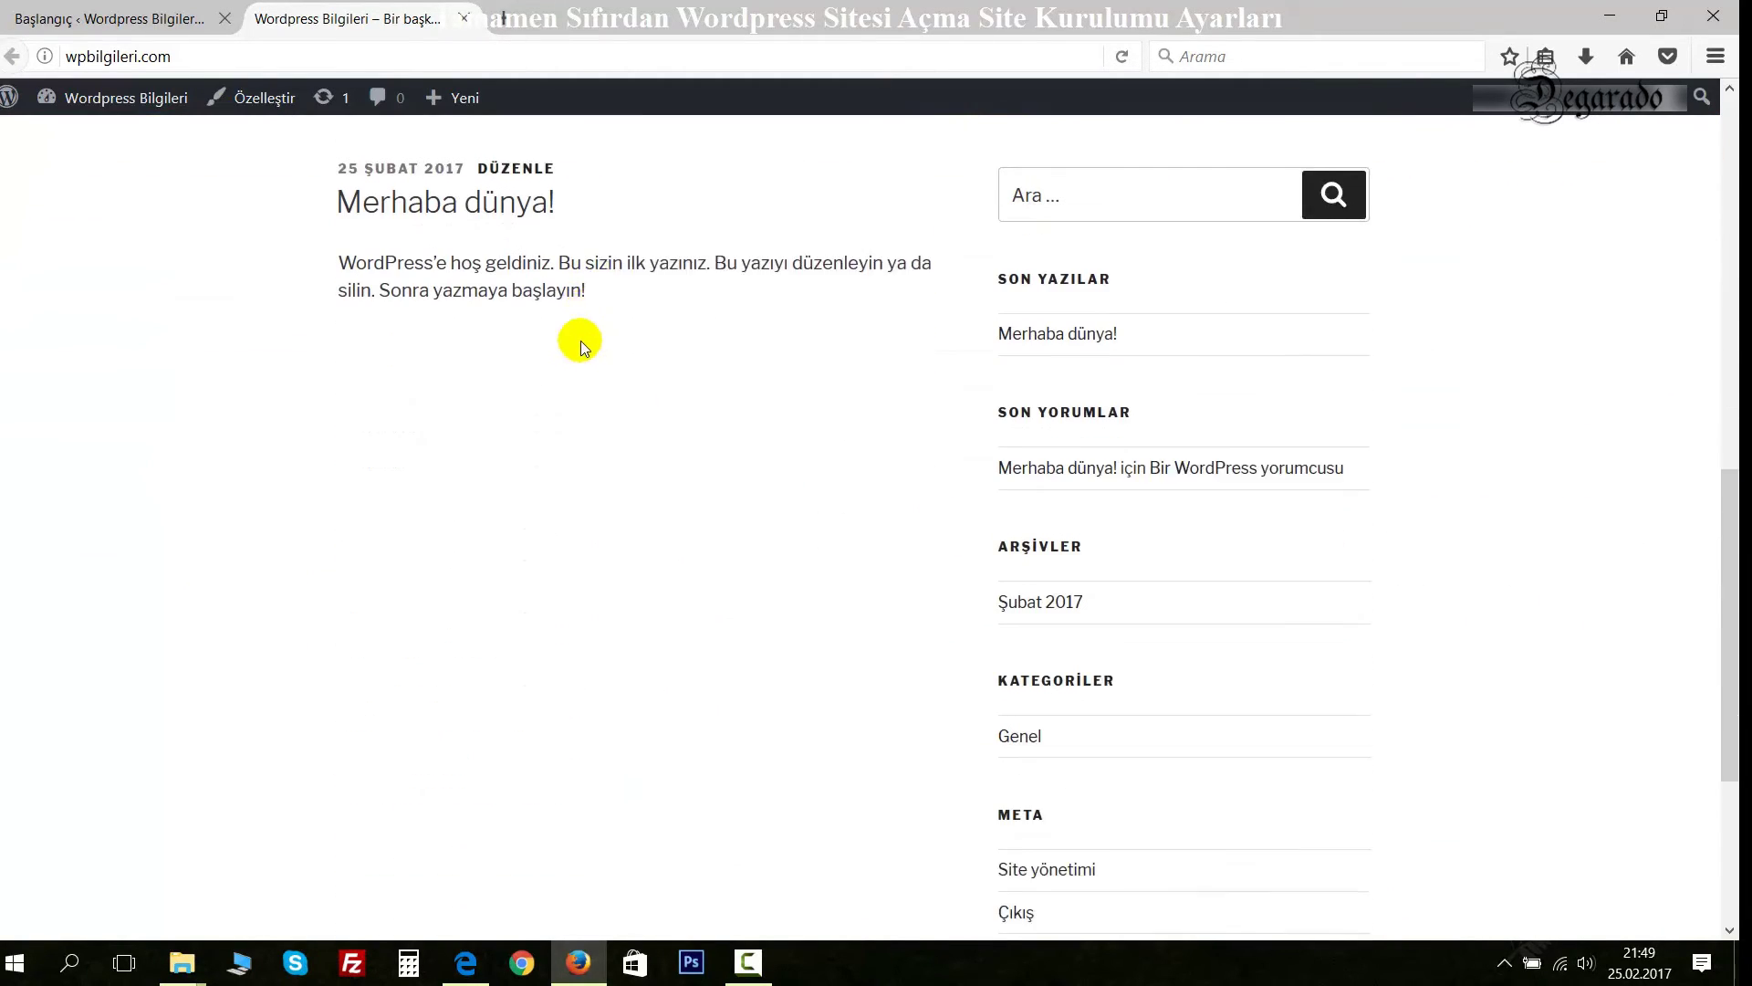
{"action": "left_click", "coordinate": [149, 20]}
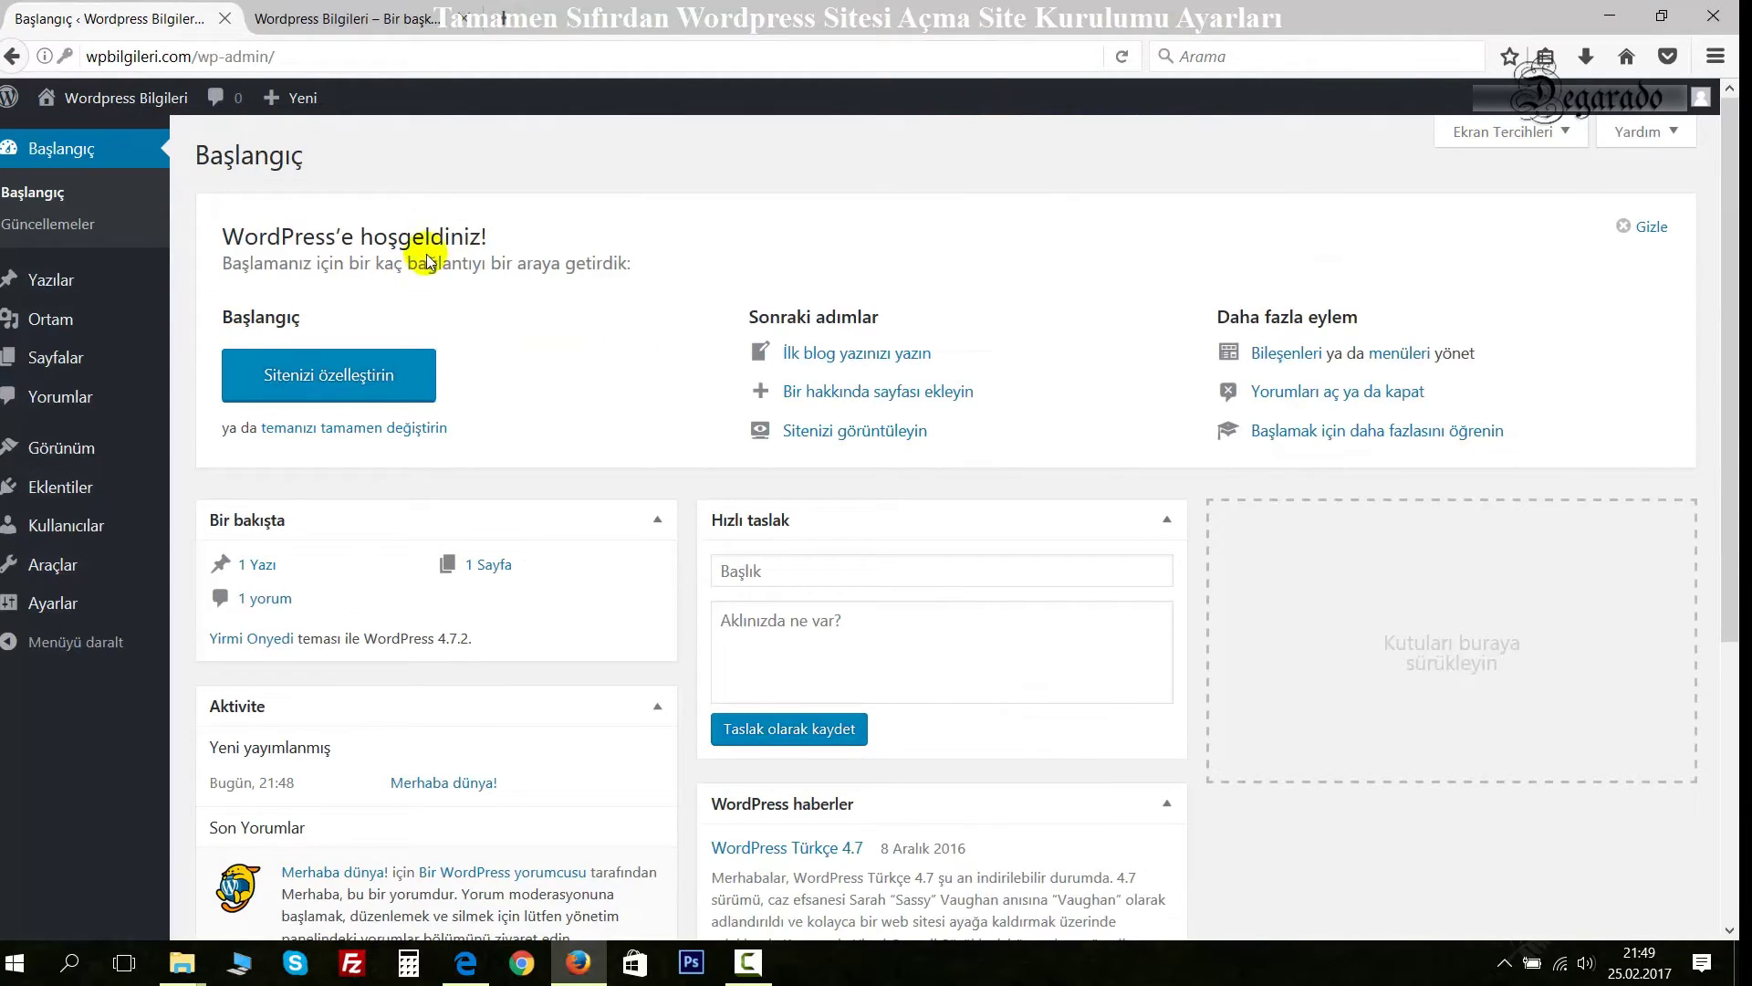